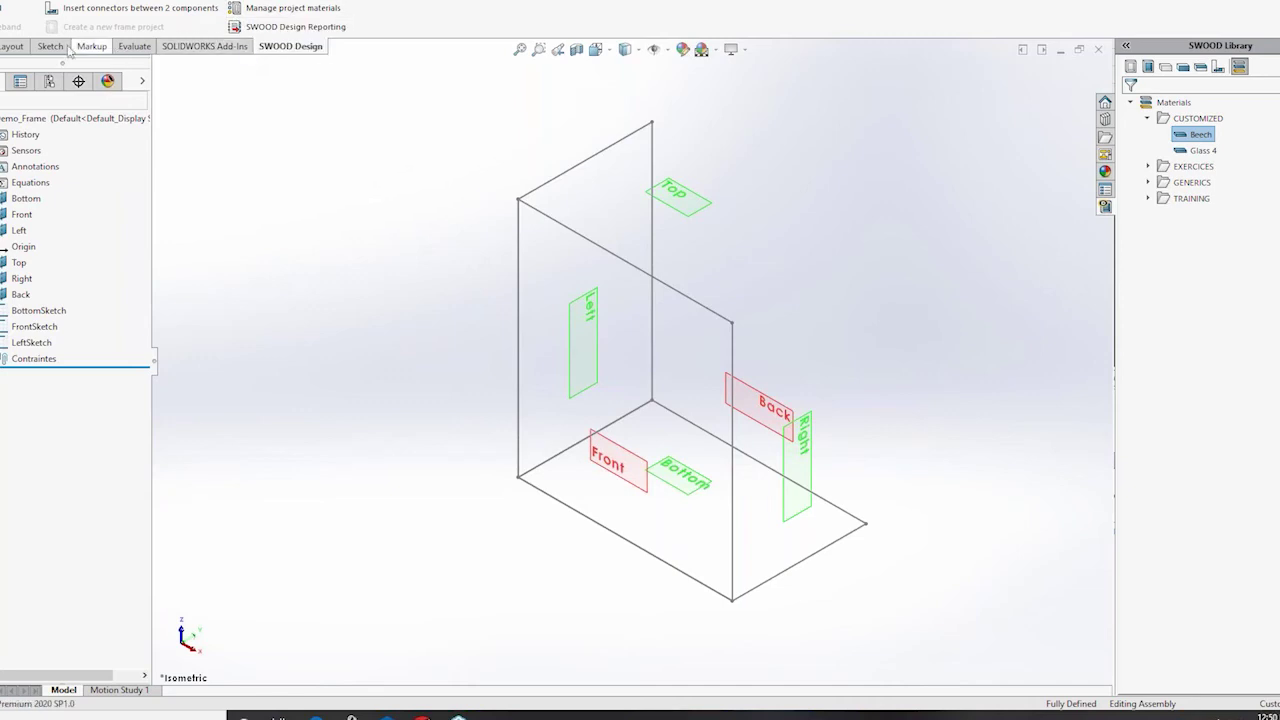
- Start creating new panels and add a top panel across the frame
click(8, 8)
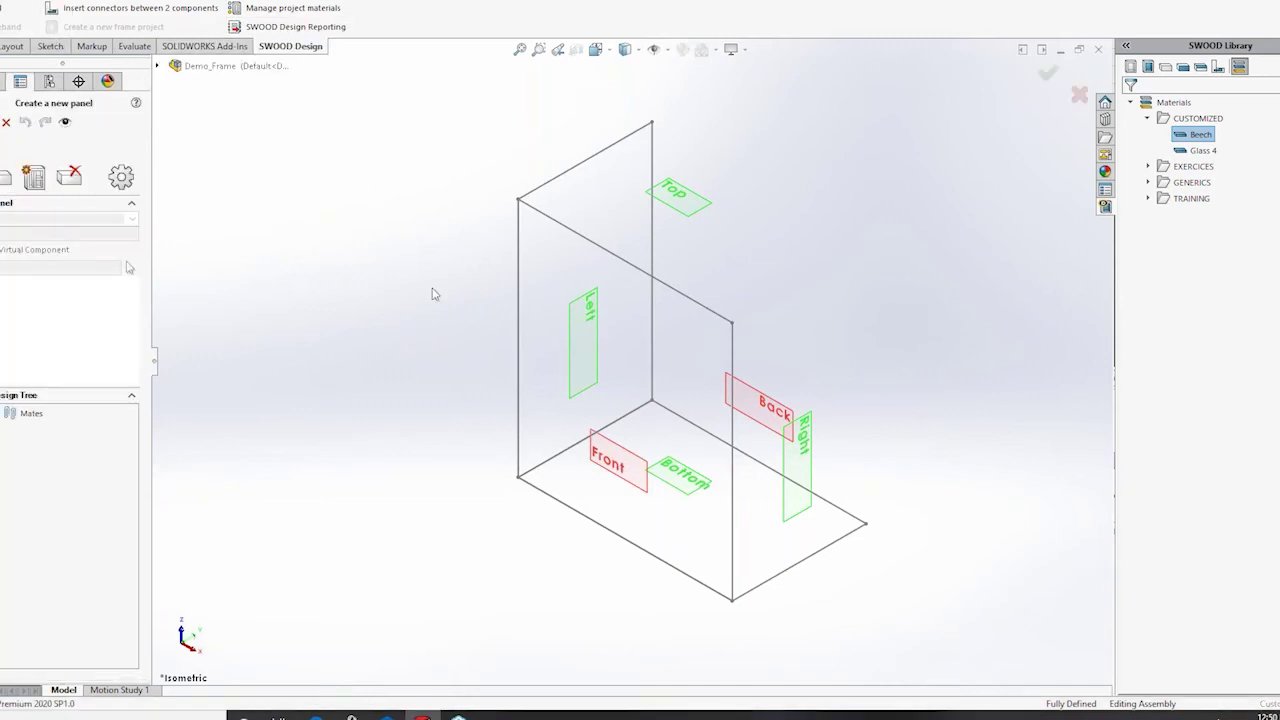
click(33, 176)
click(34, 223)
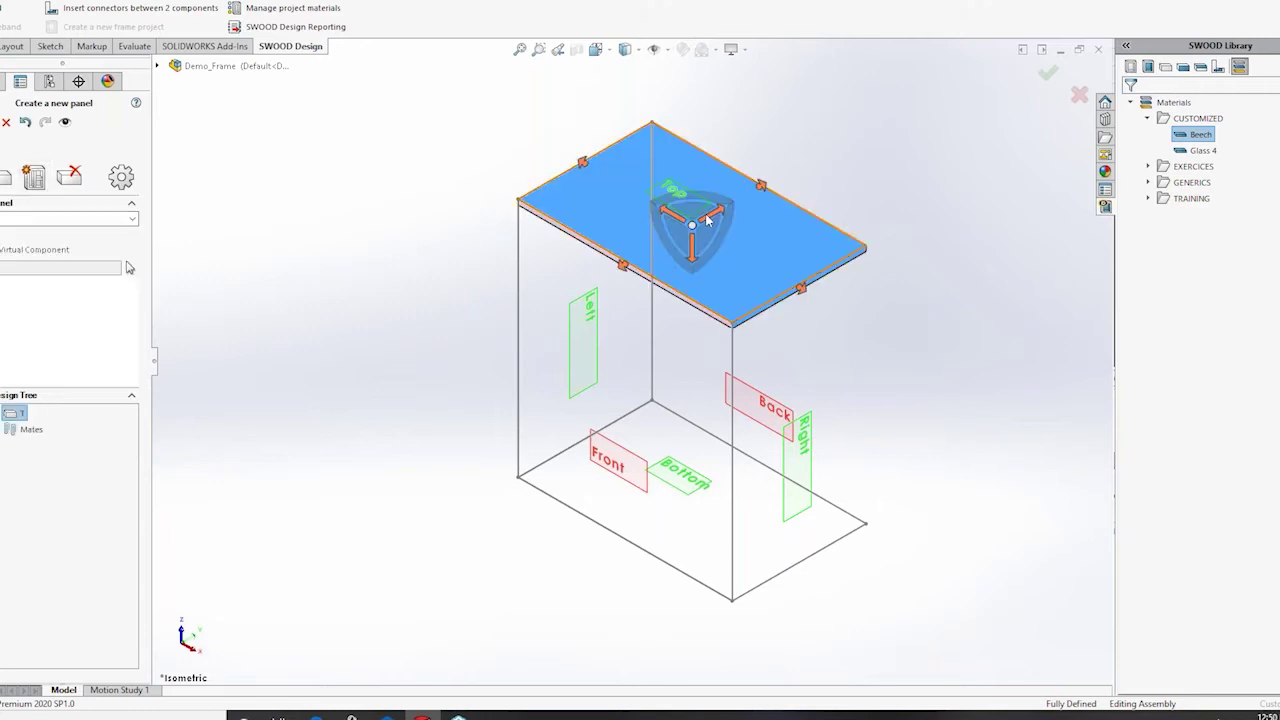
- Add a bottom panel to the frame and offset it 50 mm above the bottom plane
click(33, 176)
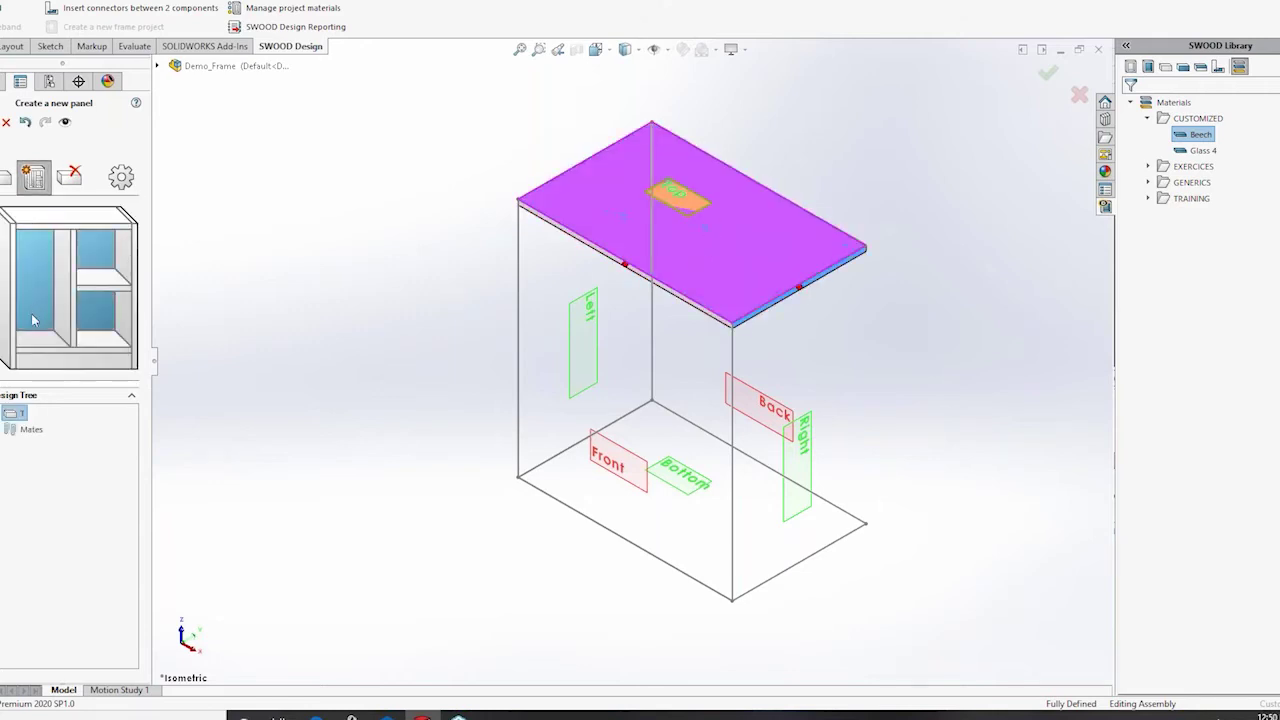
click(35, 347)
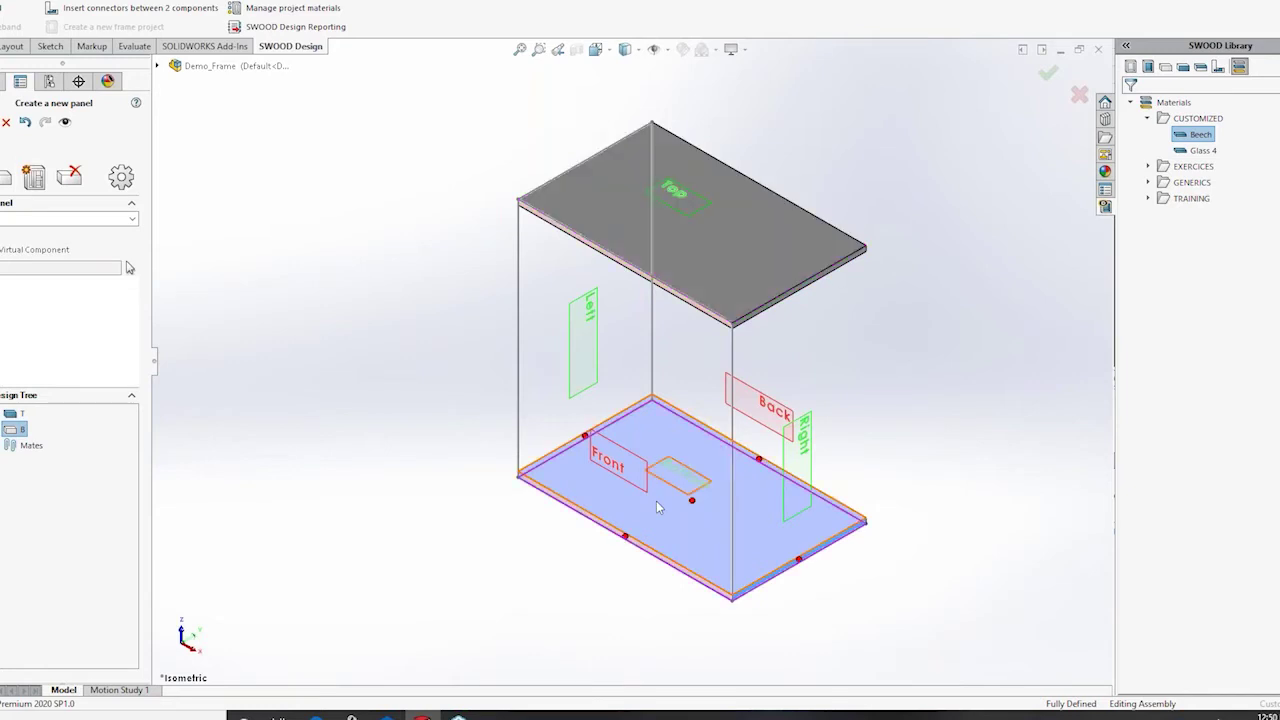
click(693, 501)
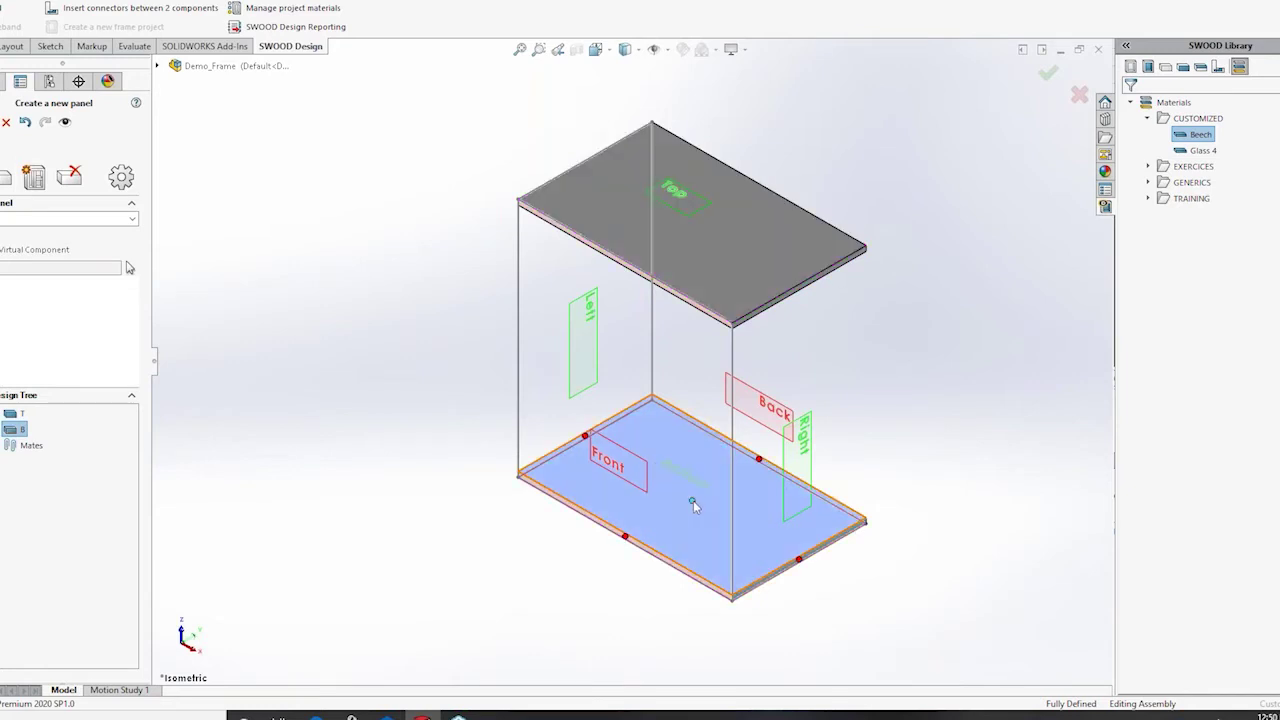
click(694, 506)
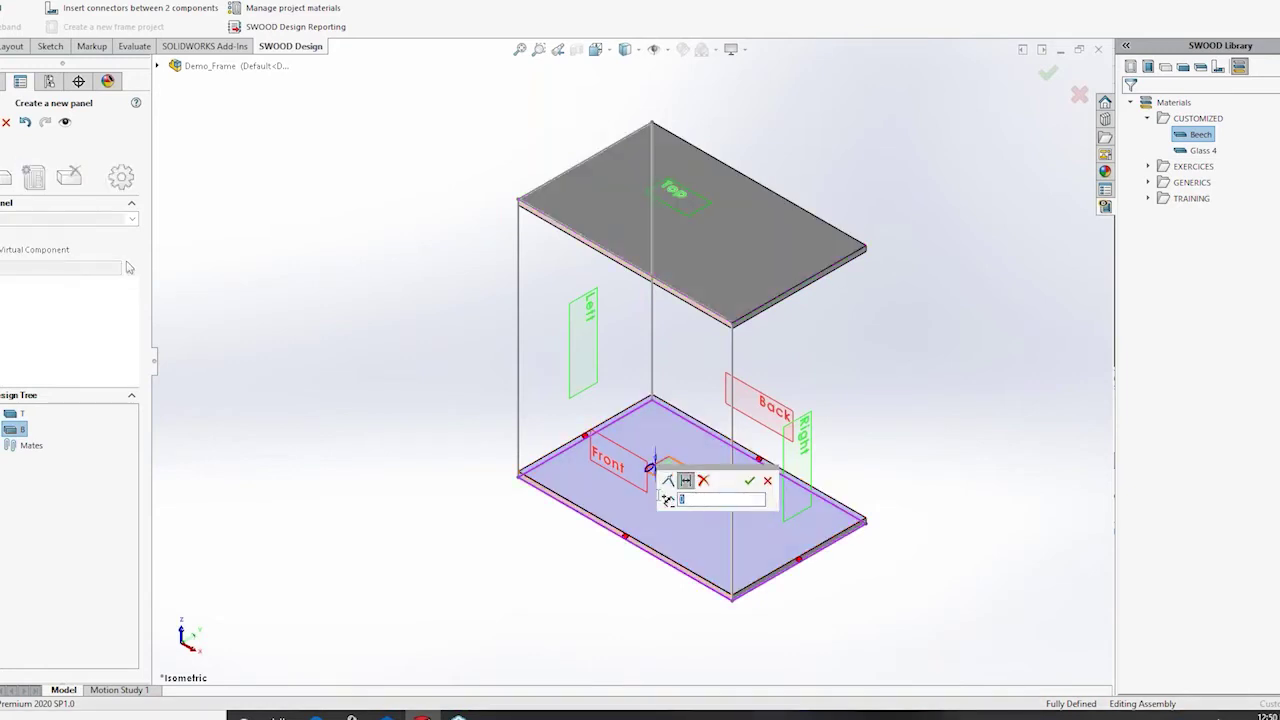
text(50)
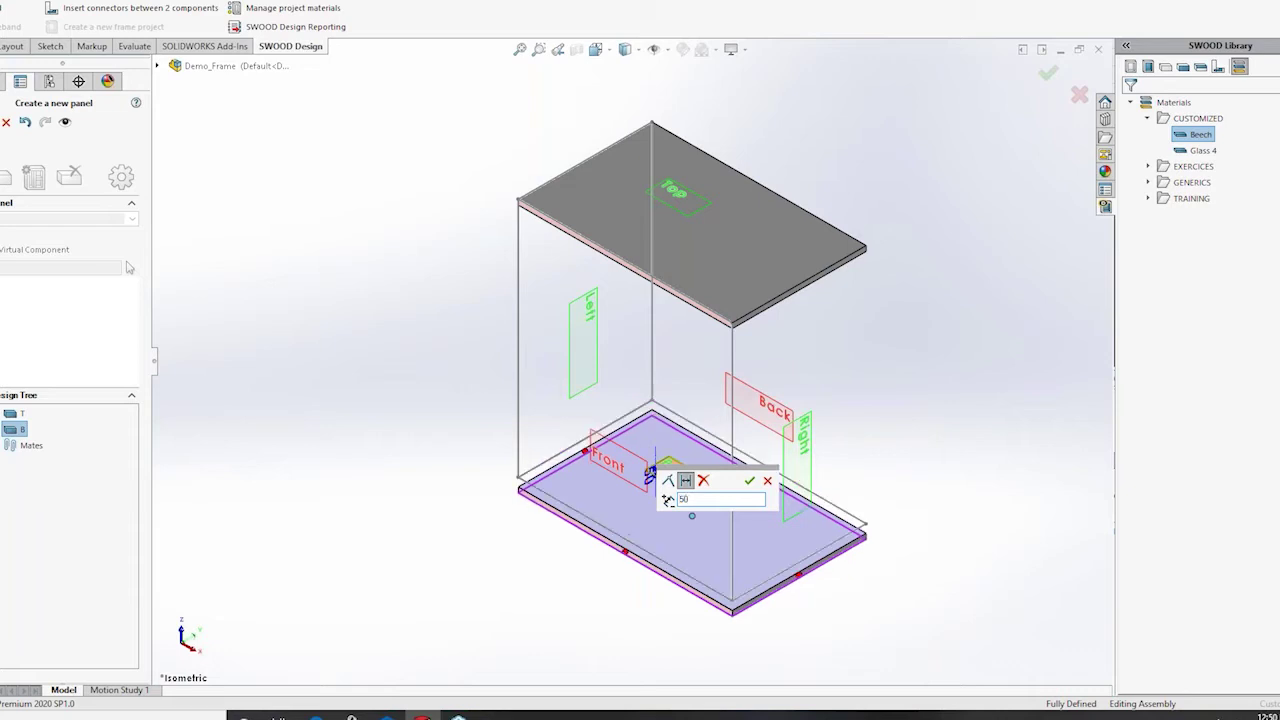
click(668, 501)
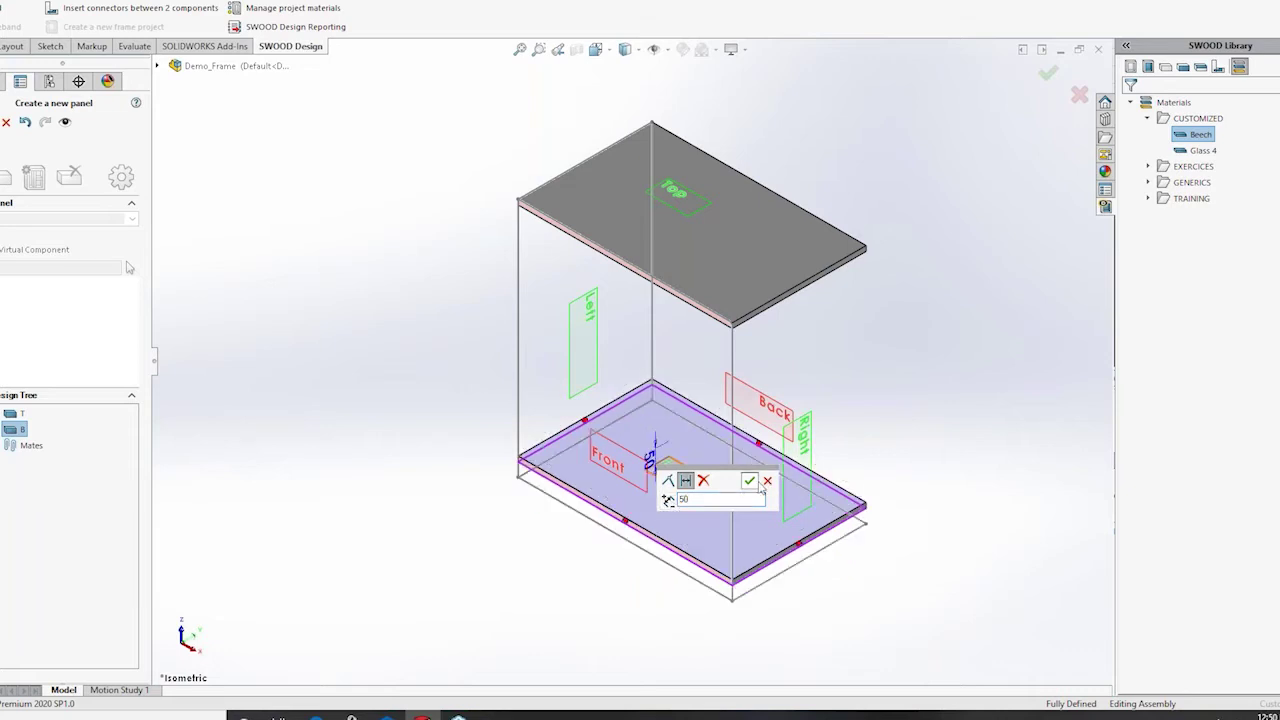
click(749, 481)
- Add a left side panel fitted between the top and bottom panels
click(33, 177)
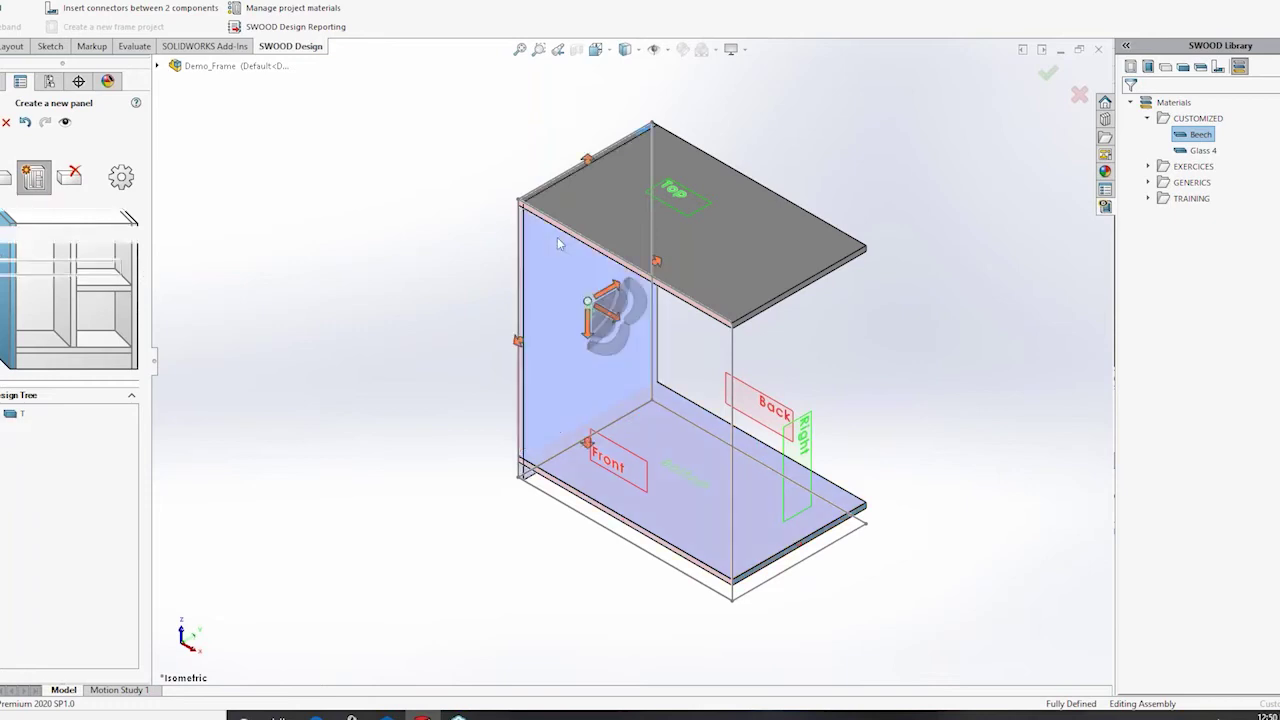
click(558, 243)
click(585, 233)
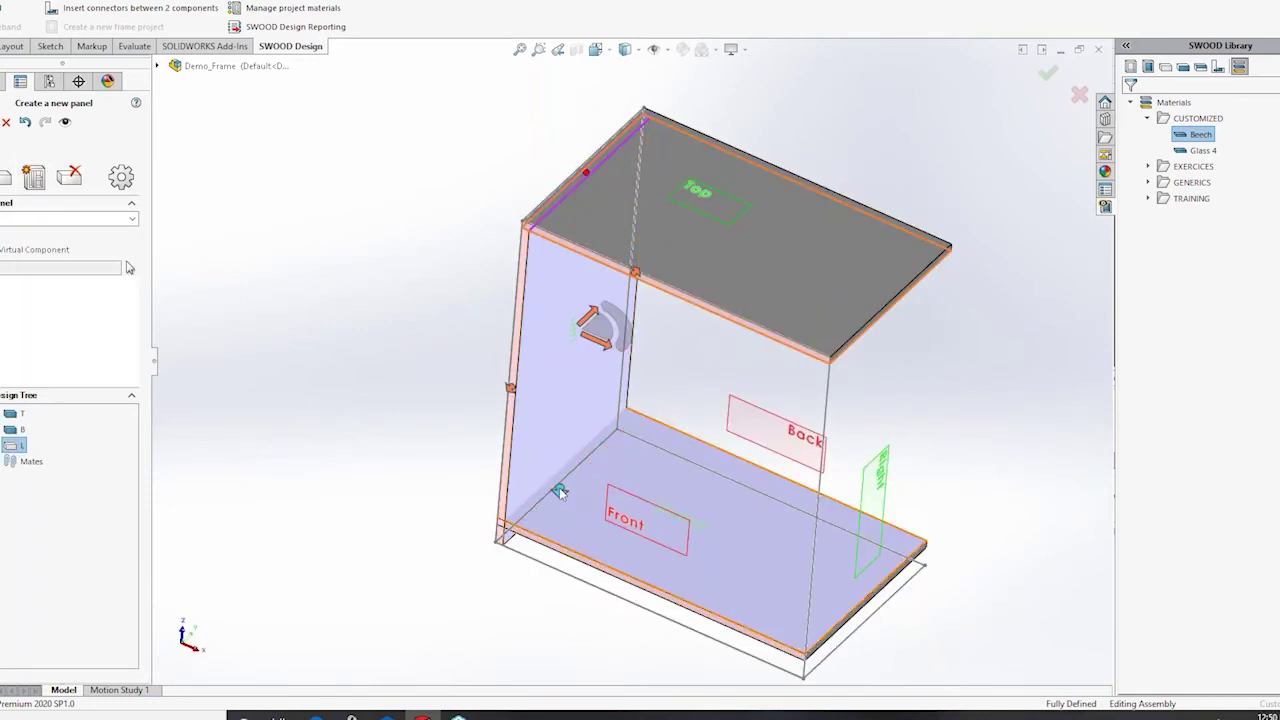
click(589, 470)
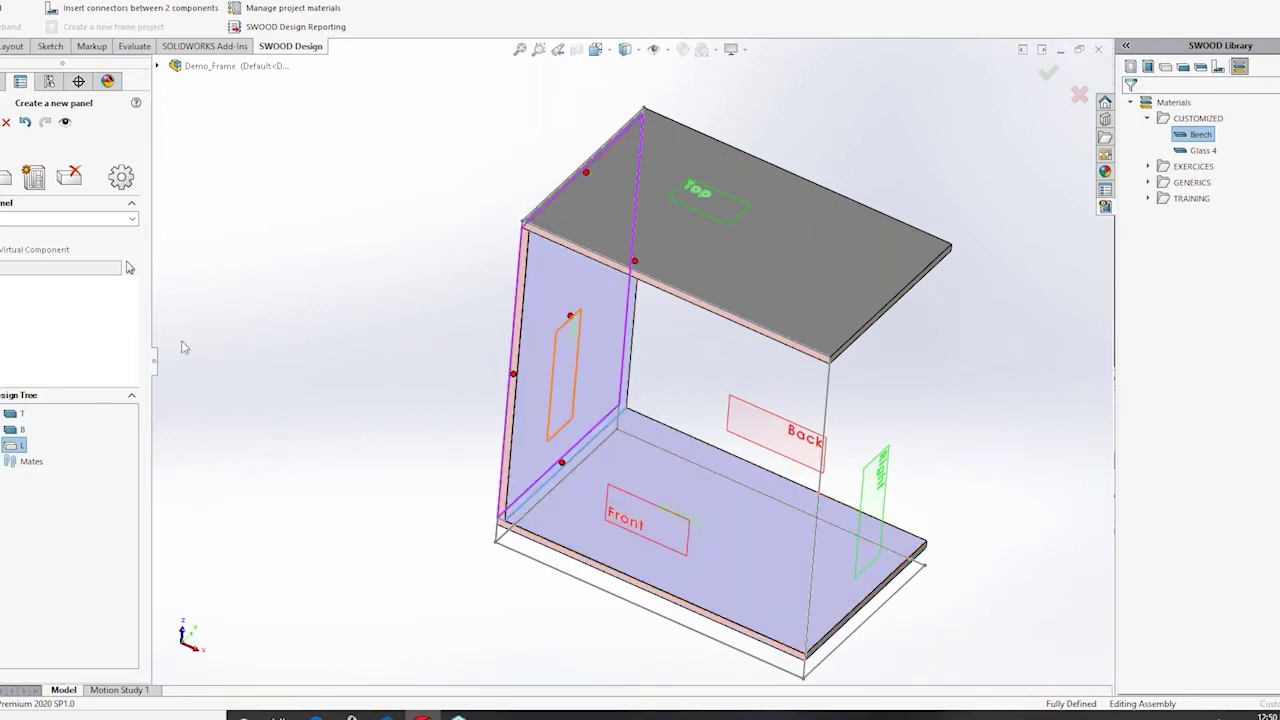
- Add a right side panel fitted between the top and bottom panels, and generate all the panels in the assembly
click(34, 176)
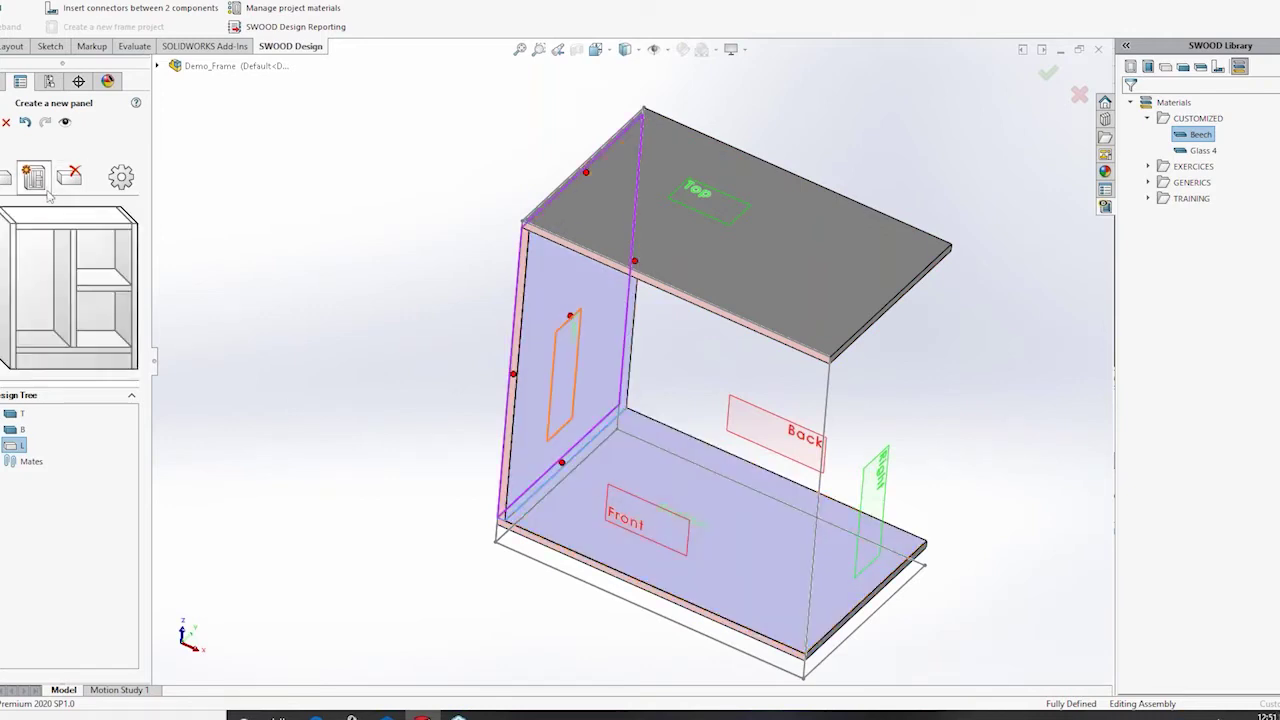
click(130, 258)
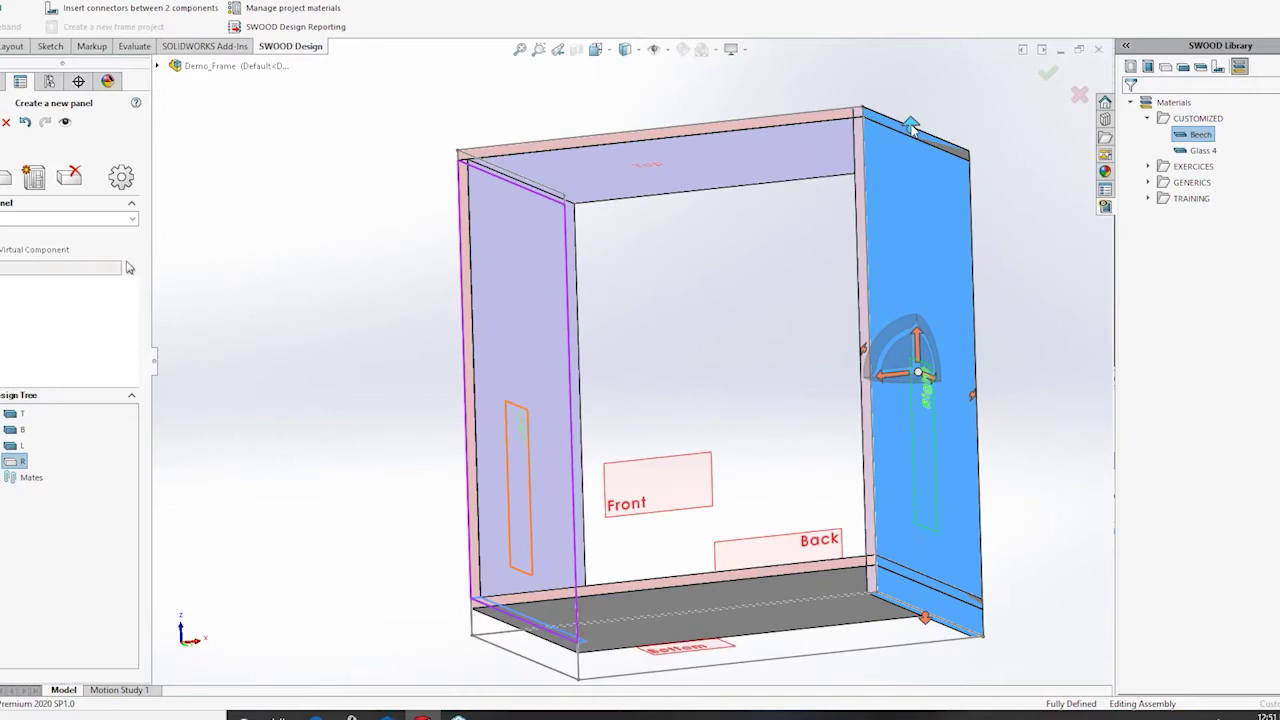
click(911, 126)
click(886, 162)
middle_drag(843, 449, 857, 545)
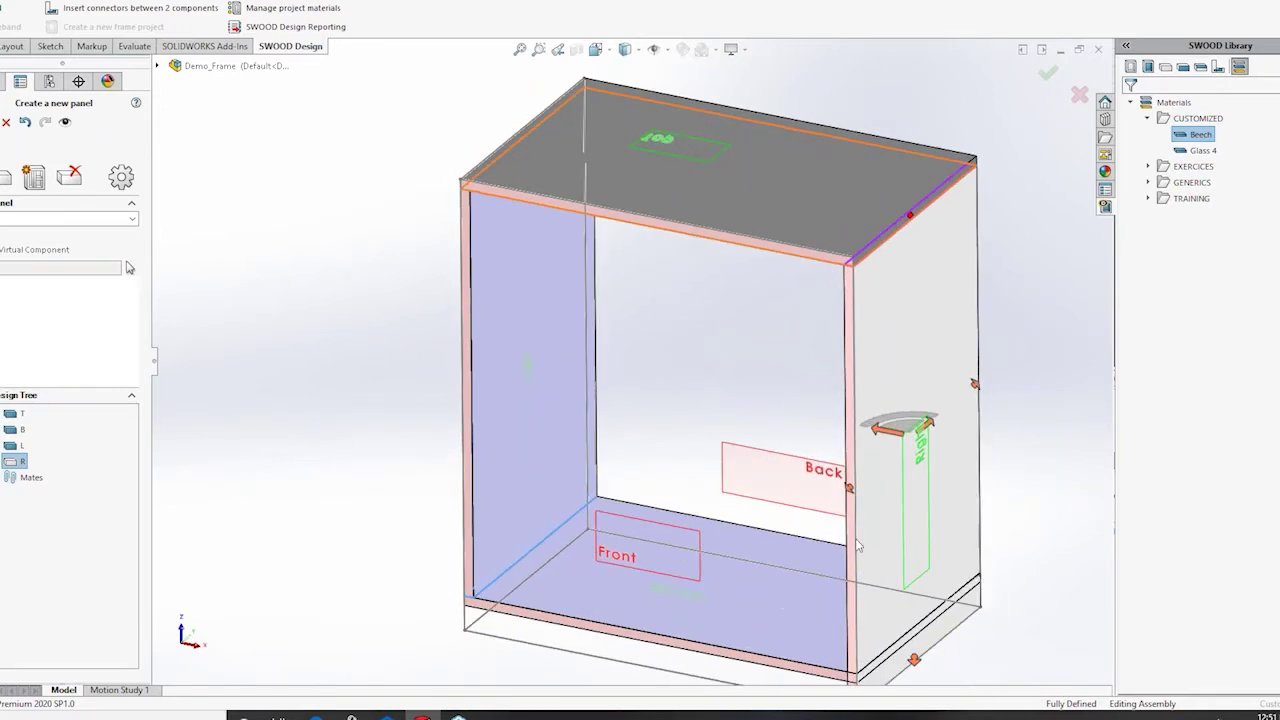
drag(914, 659, 907, 606)
click(897, 600)
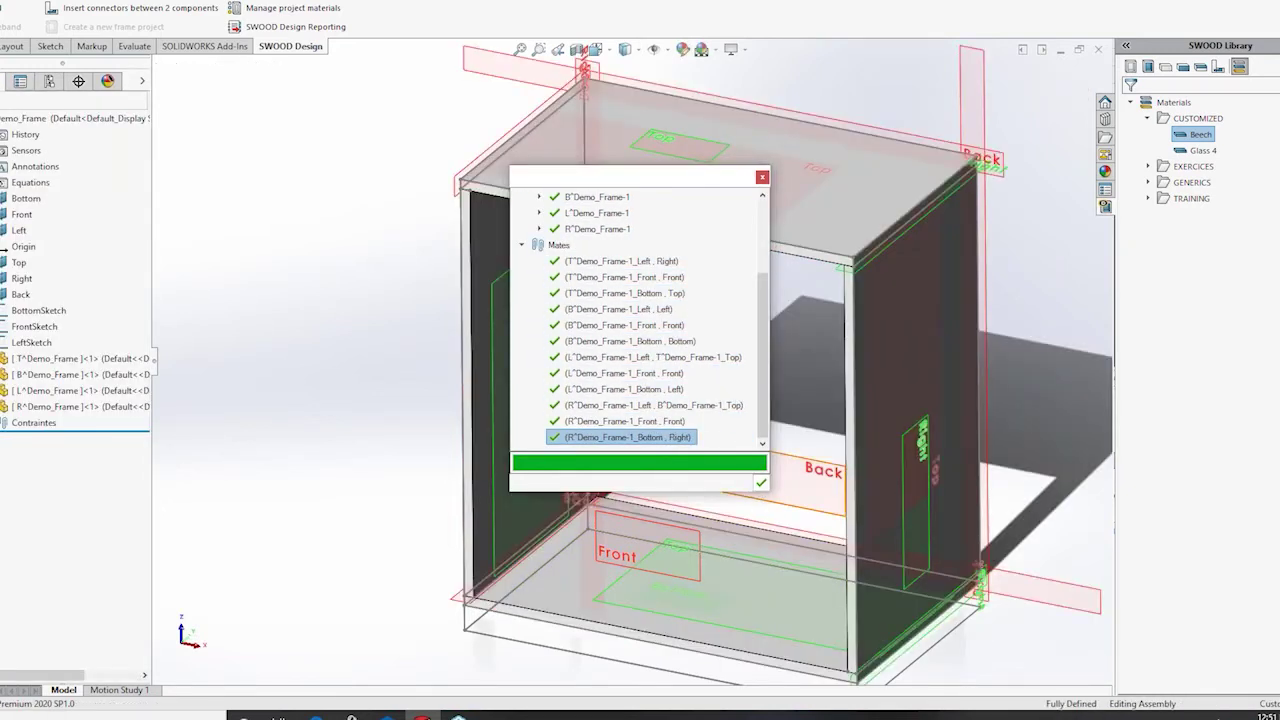
click(761, 483)
- Start inserting connectors between two components and select the left panel's joints with the top and bottom panels
middle_drag(680, 359, 670, 318)
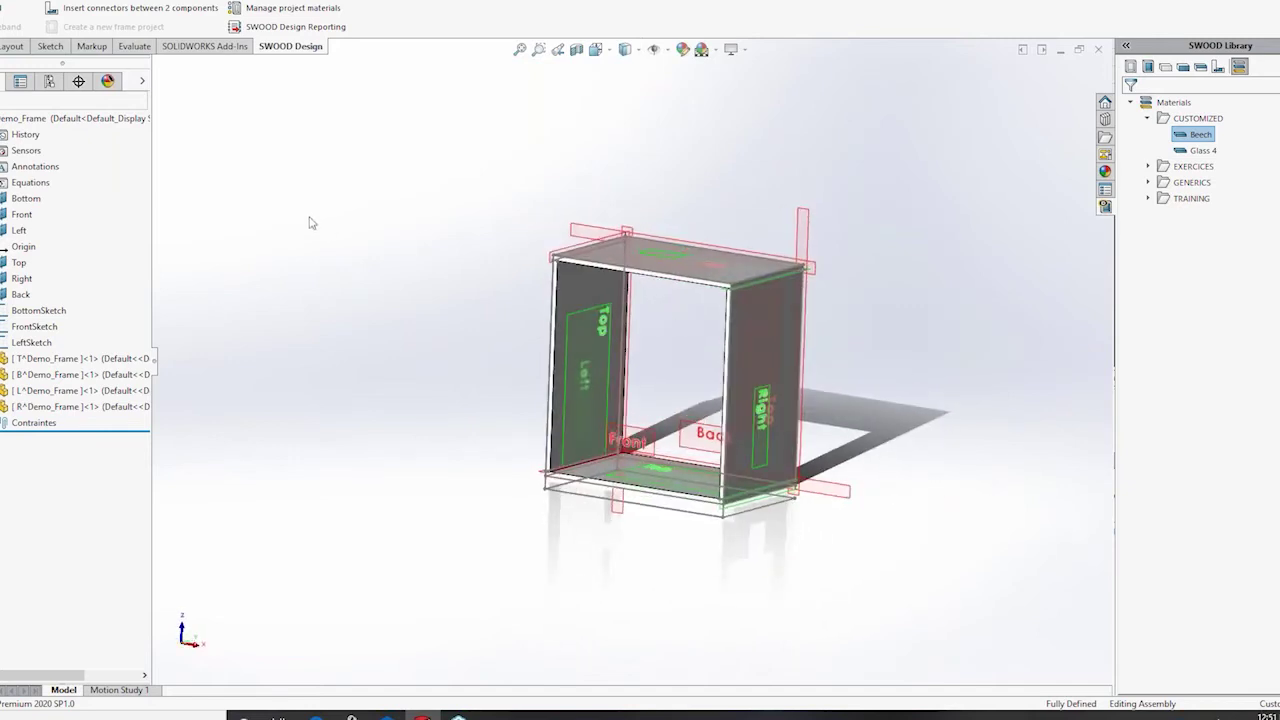
click(165, 10)
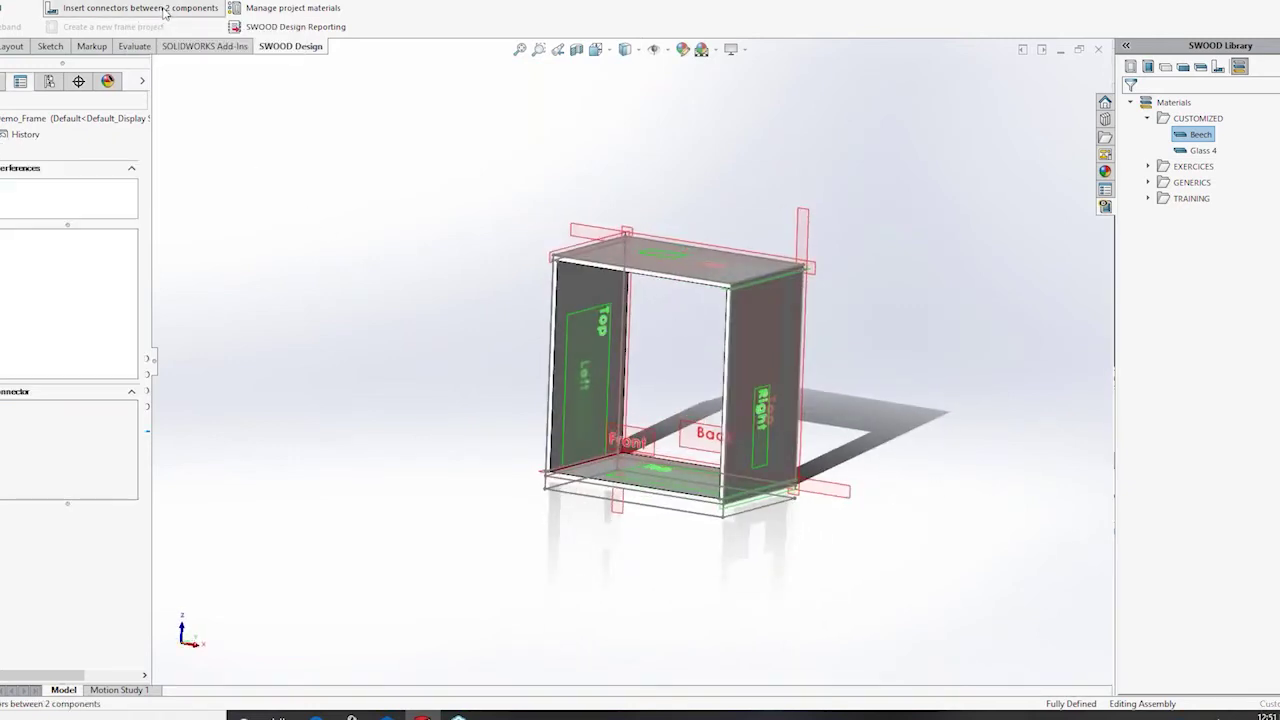
scroll(595, 273, down, 3)
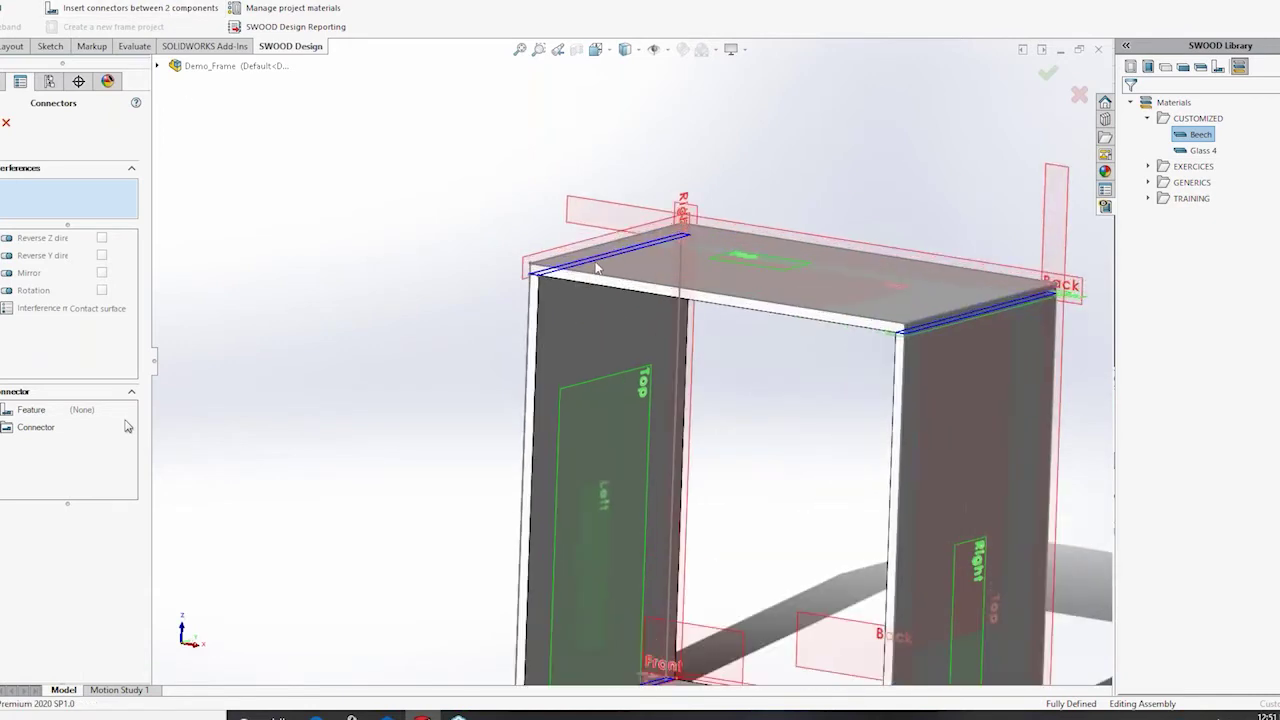
click(597, 268)
scroll(616, 385, up, 3)
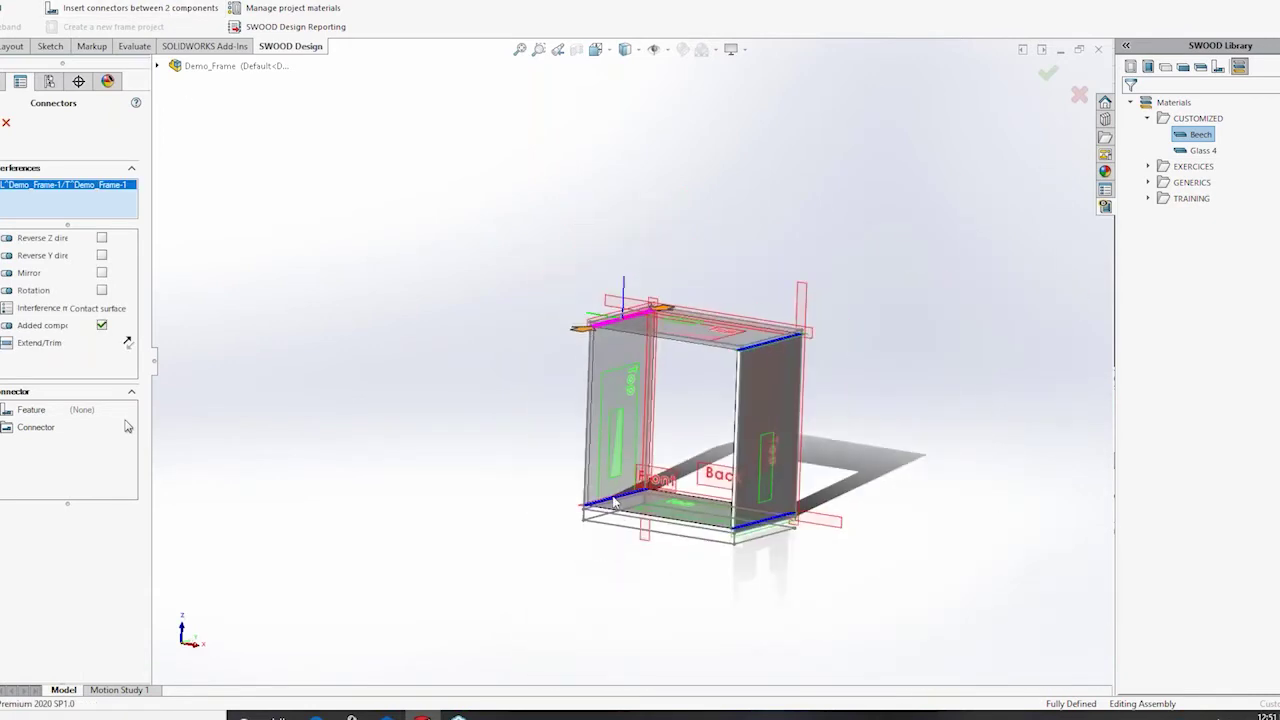
click(613, 500)
scroll(622, 333, down, 4)
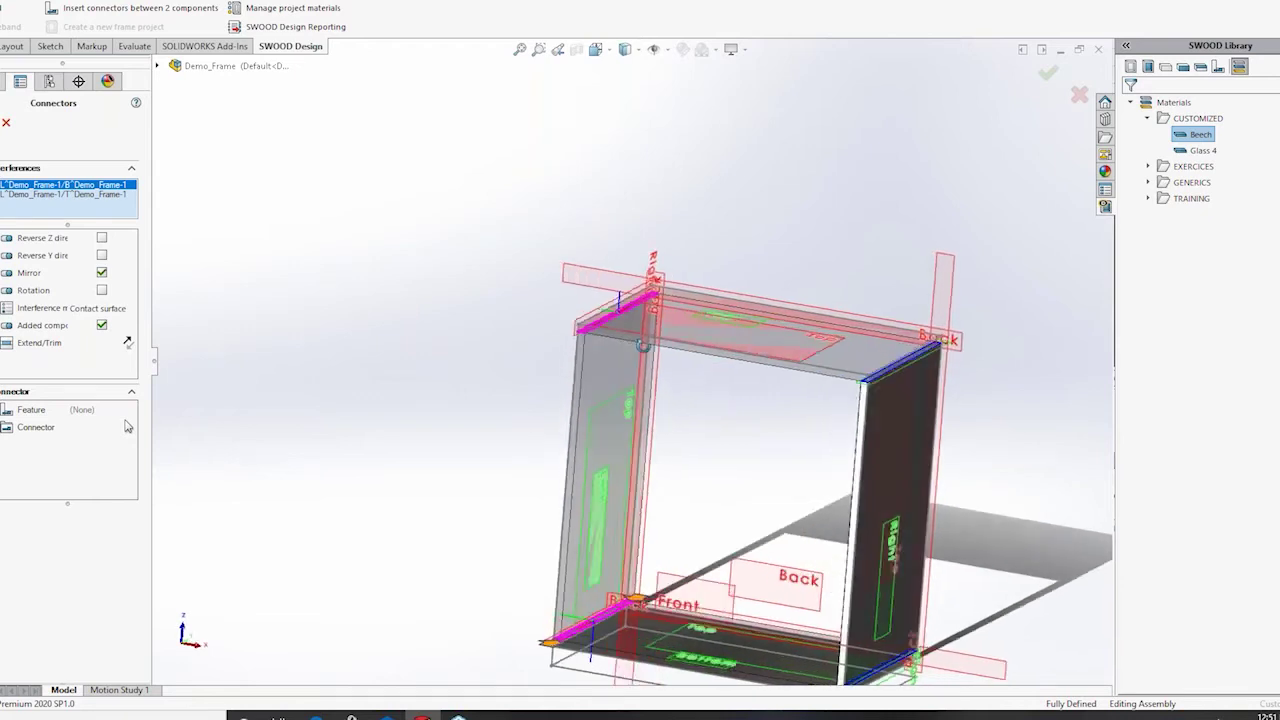
- Assign the CAM + Dowel connector from TRAINING > Completed > Multiple Comp to the selected left panel joints
click(129, 427)
click(129, 427)
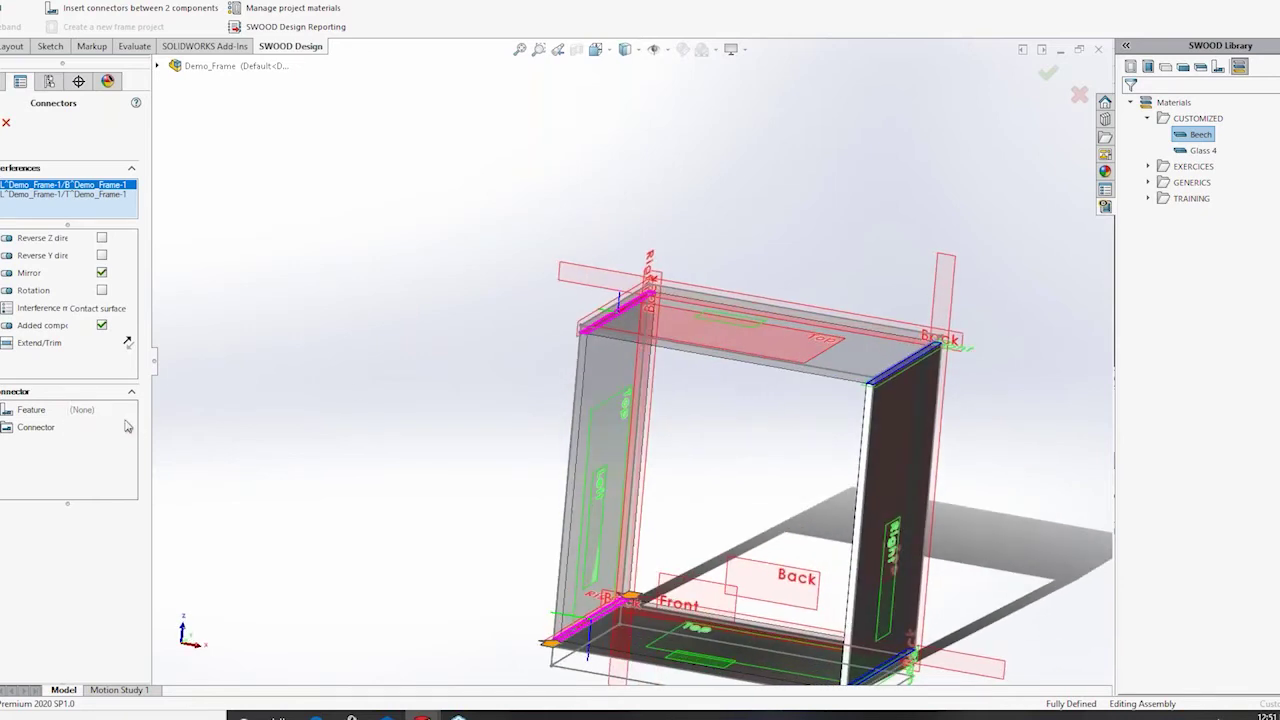
drag(249, 458, 279, 256)
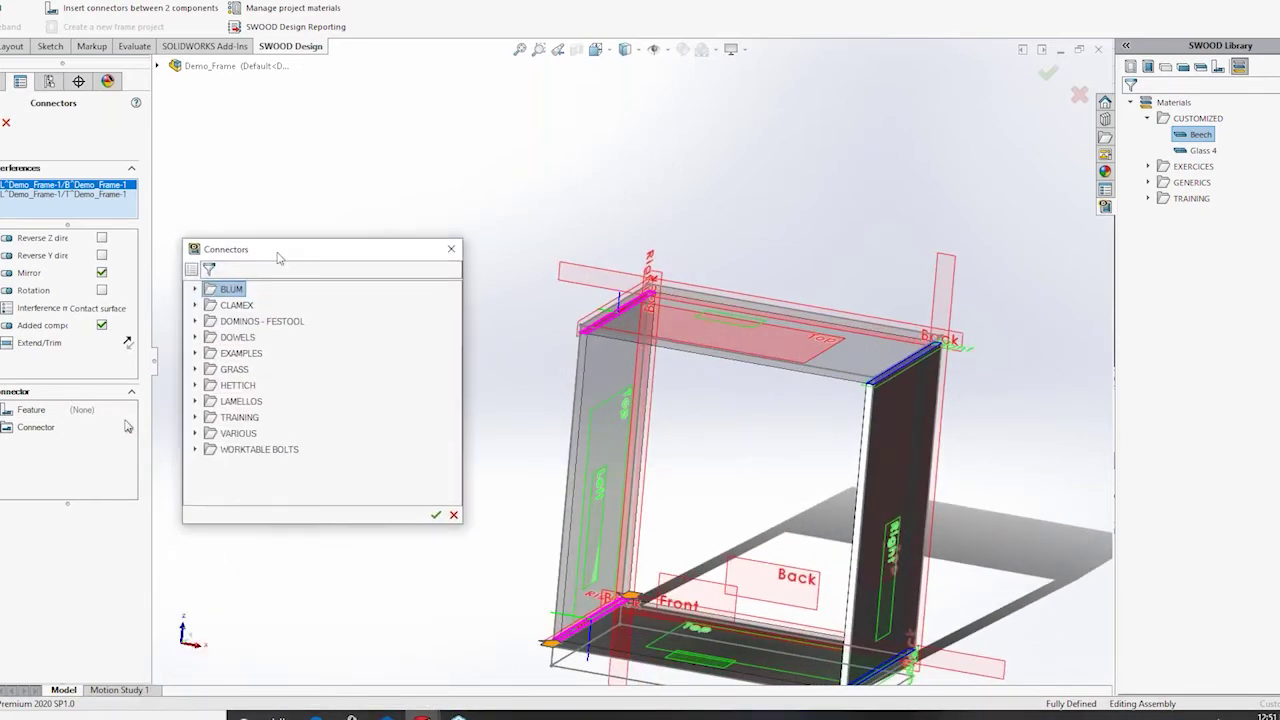
click(196, 419)
click(212, 450)
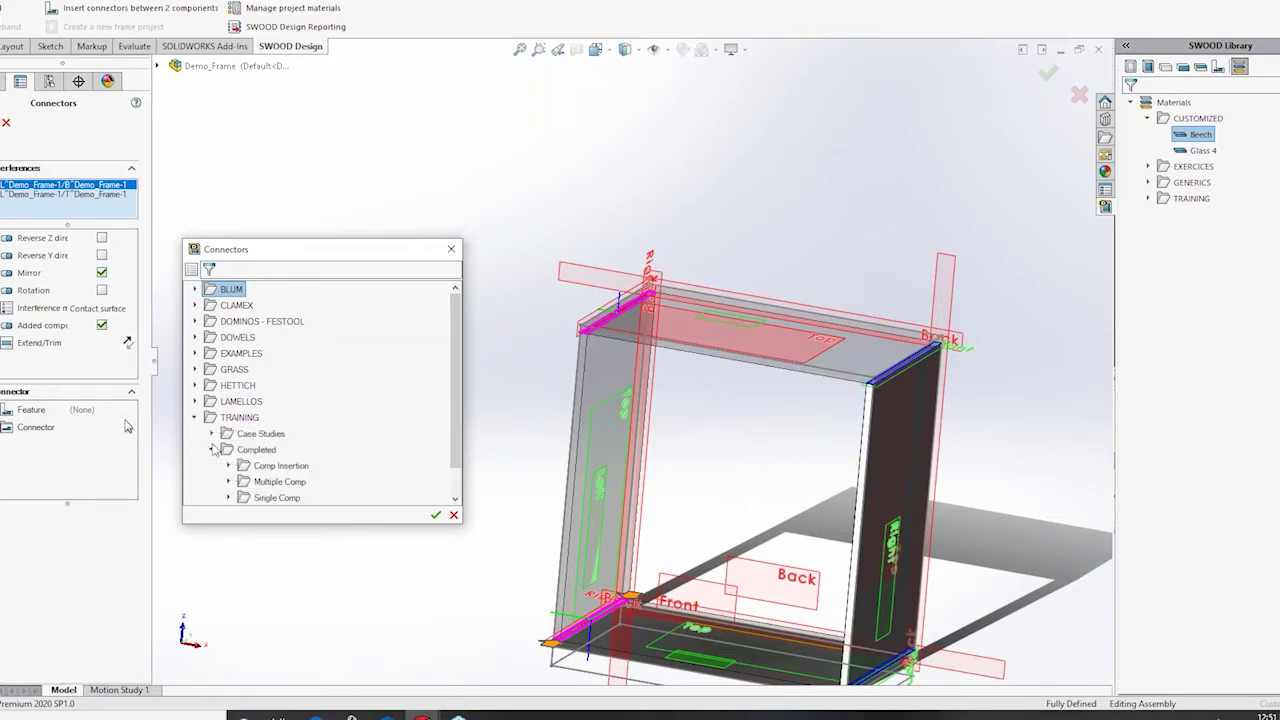
click(229, 482)
click(290, 482)
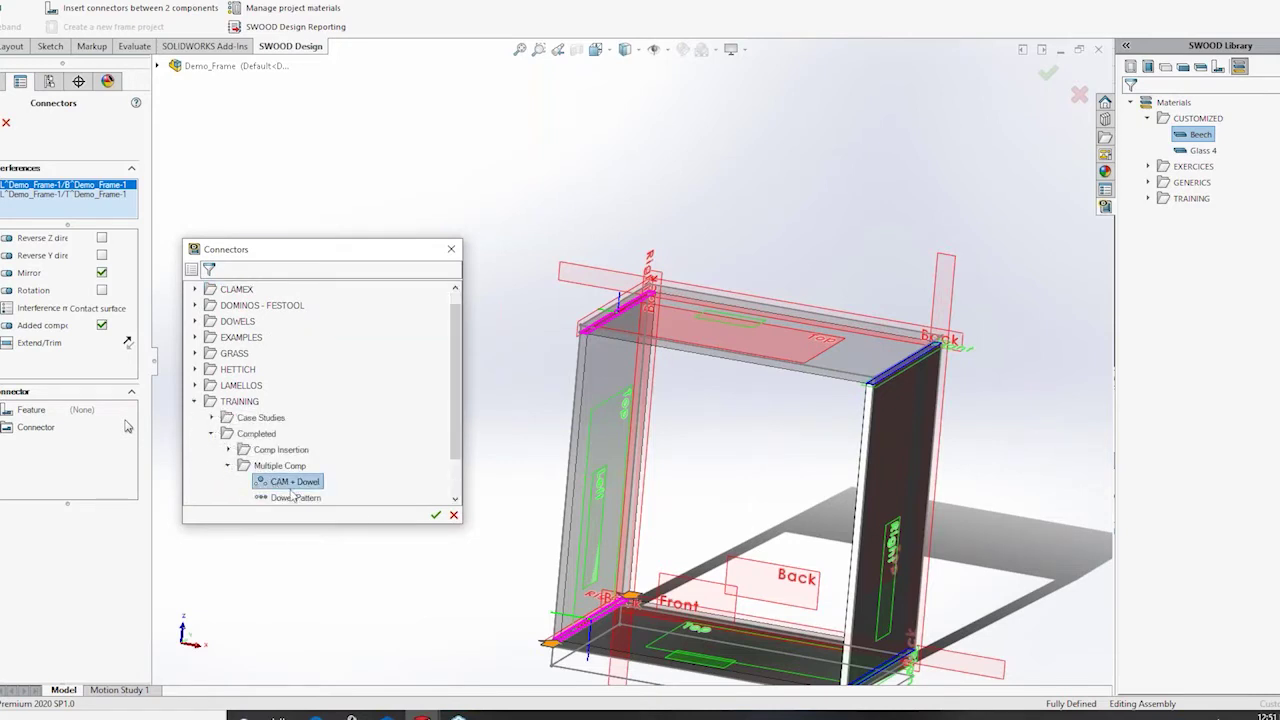
click(436, 516)
- Set the left-to-top joint to a reversed Y direction without mirroring, and apply the connectors to the left panel
middle_drag(624, 299, 614, 366)
scroll(692, 383, down, 5)
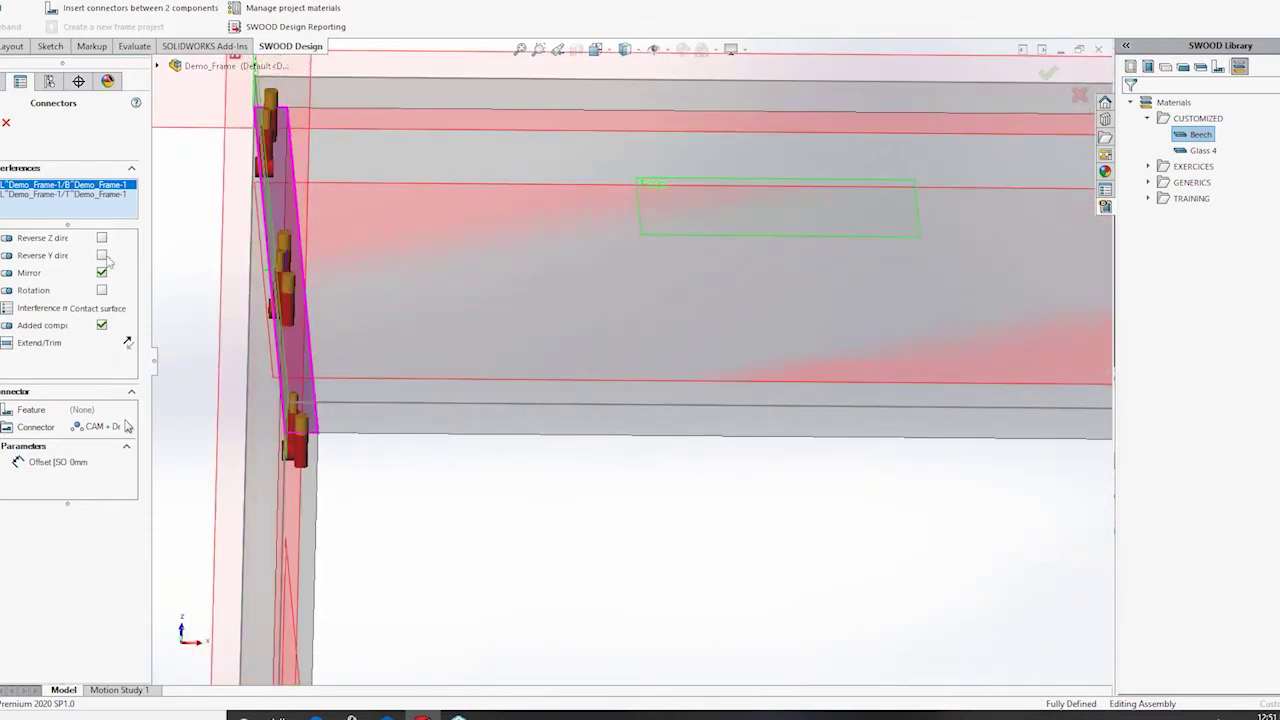
click(78, 195)
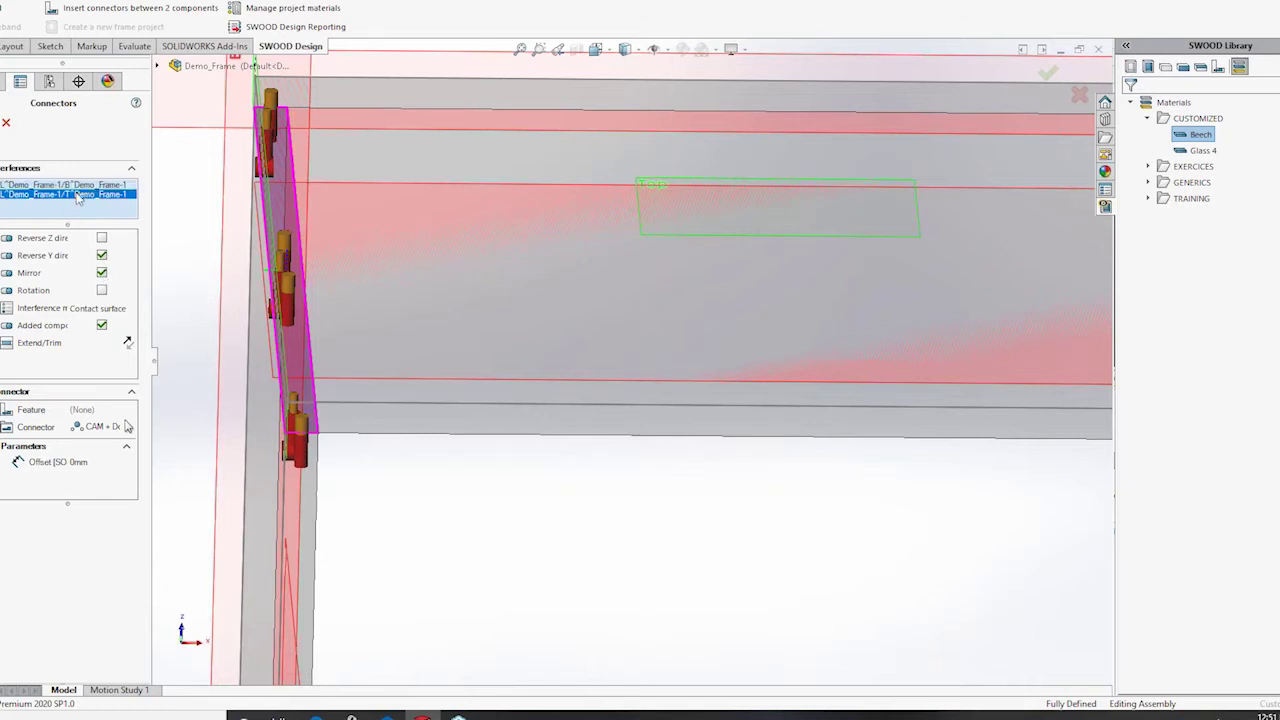
click(102, 256)
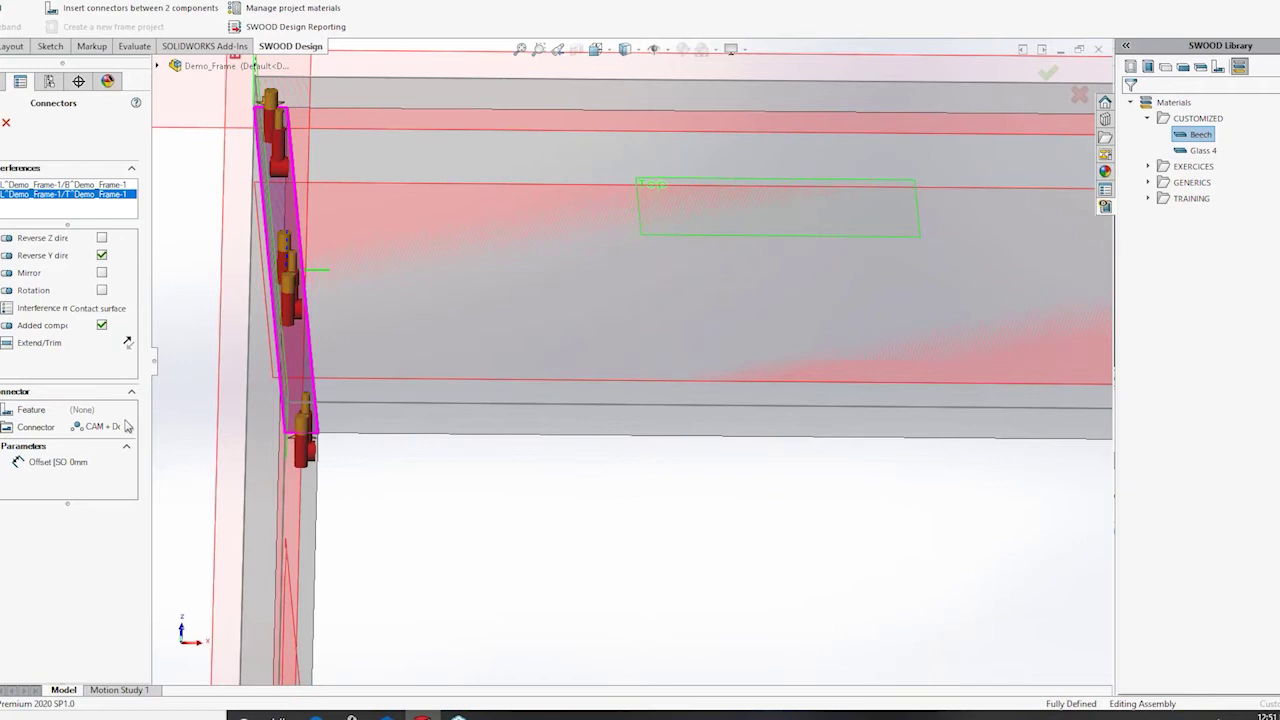
click(0, 122)
- Apply the CAM + Dowel connector to the right panel's top and bottom joints with a 50 mm ISO offset, and finish inserting connectors
scroll(443, 451, up, 8)
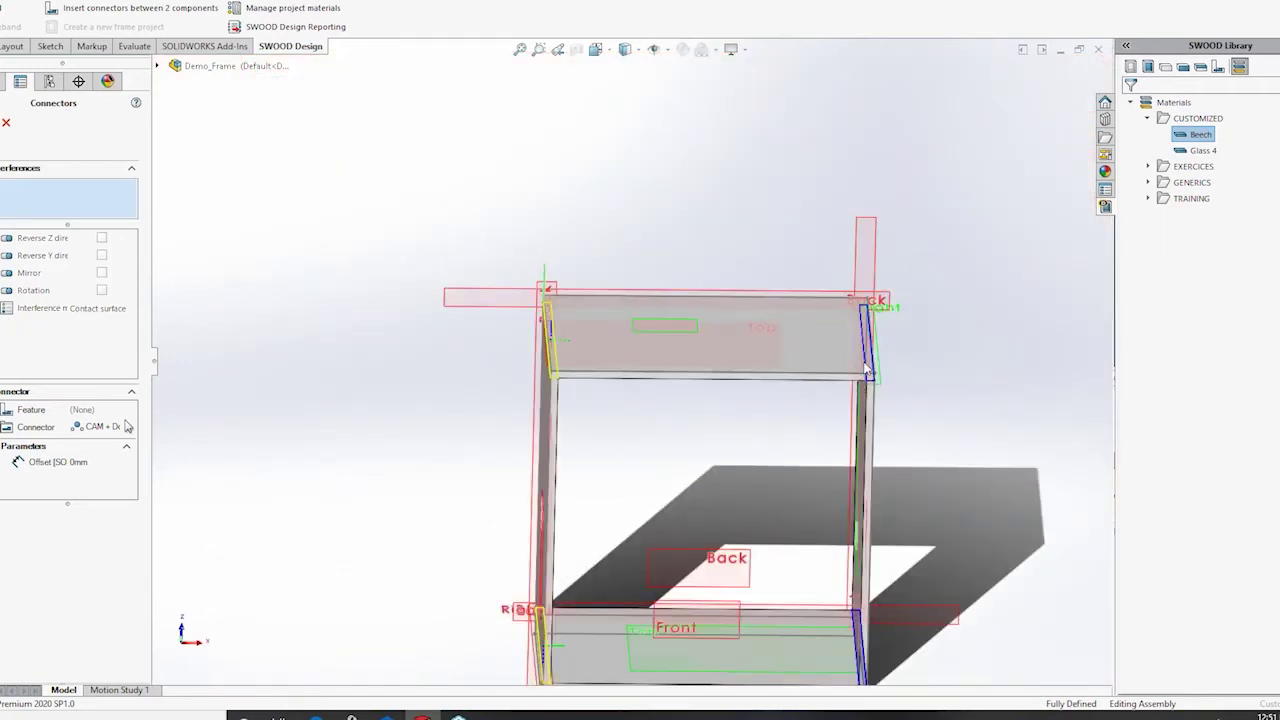
click(866, 368)
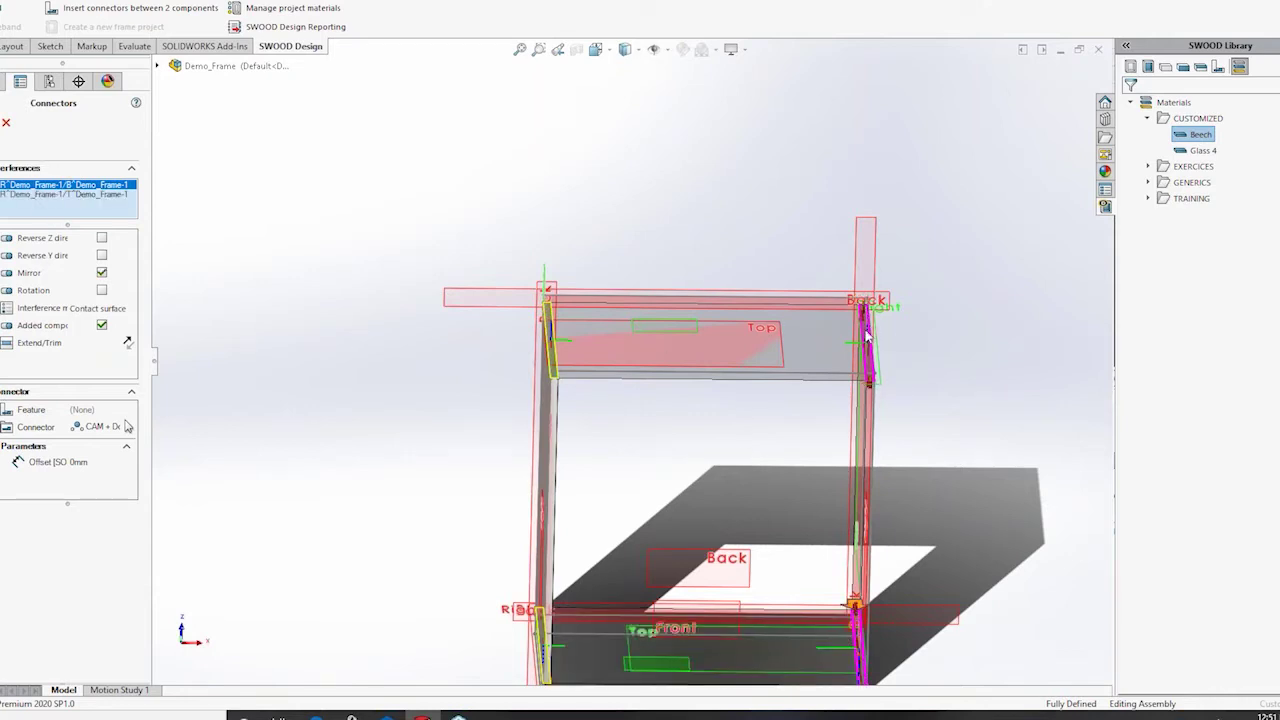
click(75, 462)
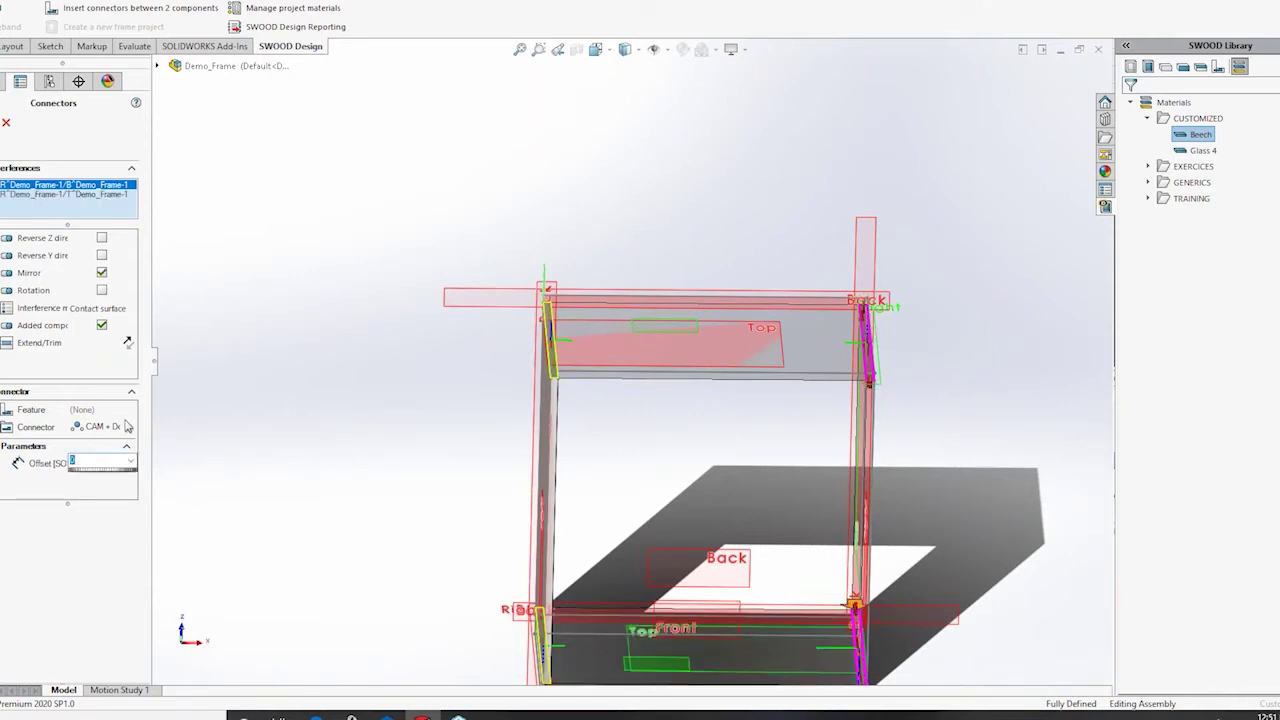
key(Return)
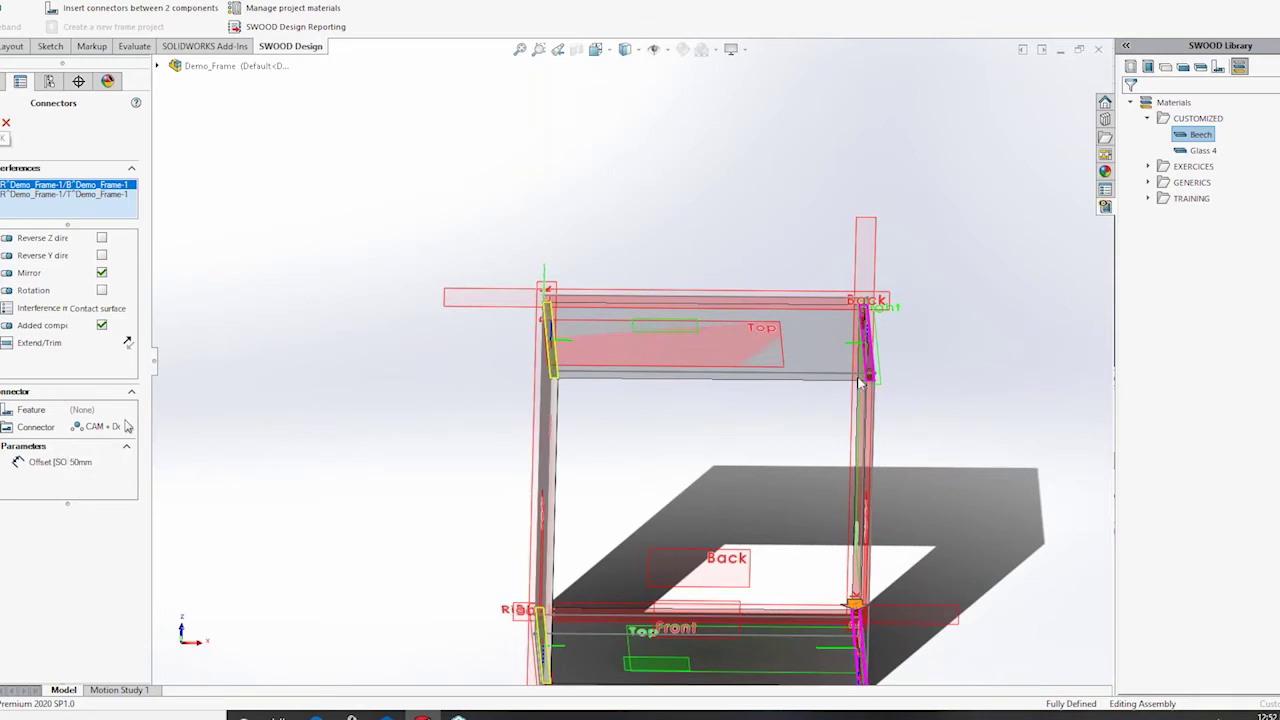
scroll(859, 383, down, 3)
middle_drag(842, 380, 640, 372)
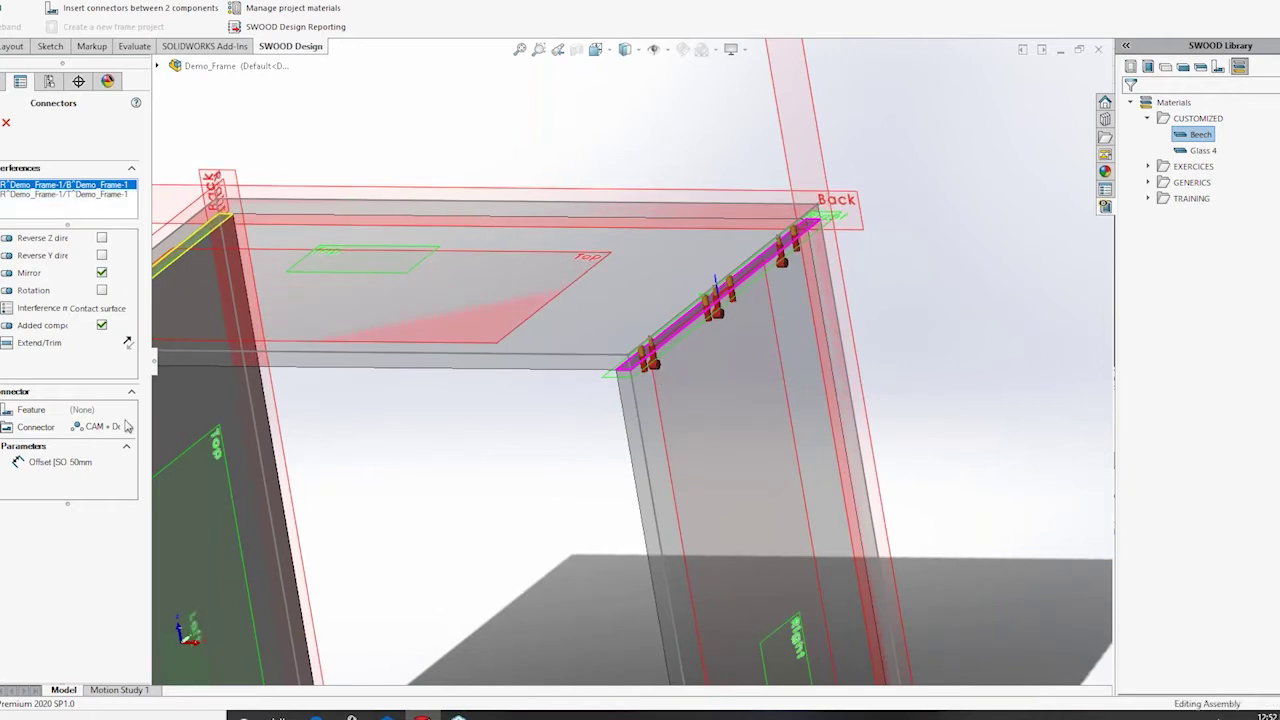
key(Return)
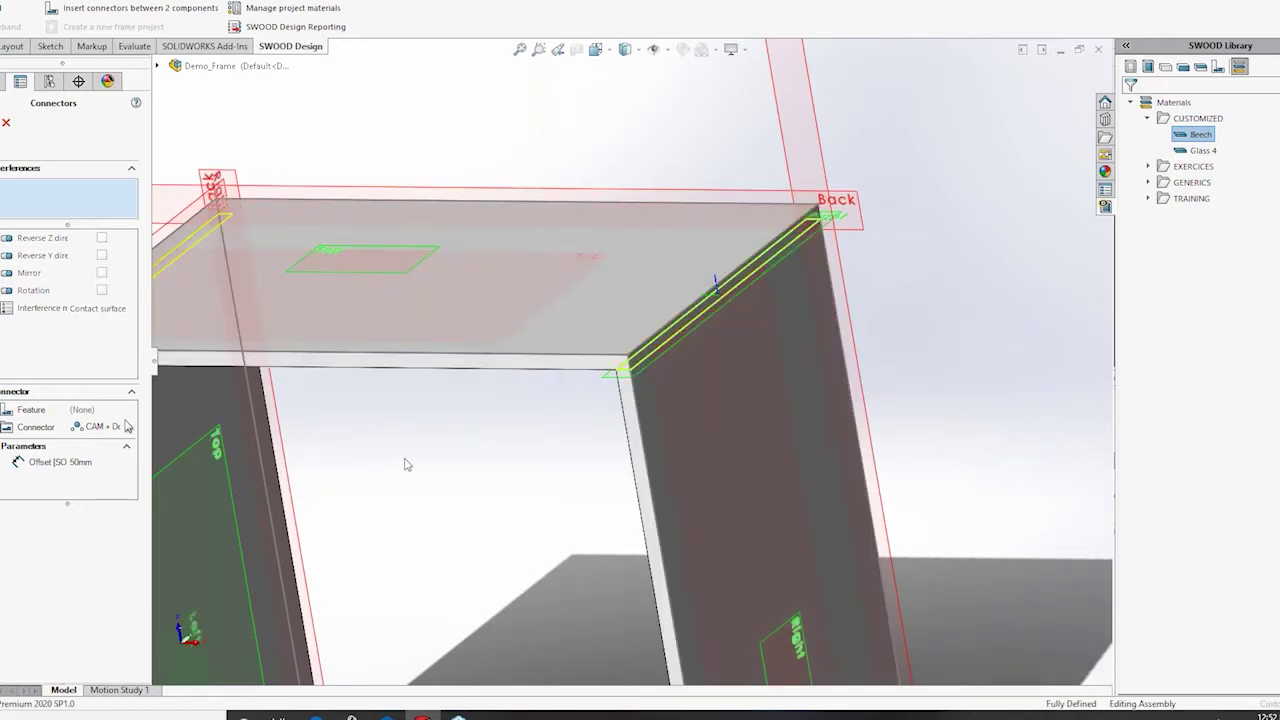
scroll(461, 473, up, 6)
scroll(460, 474, down, 5)
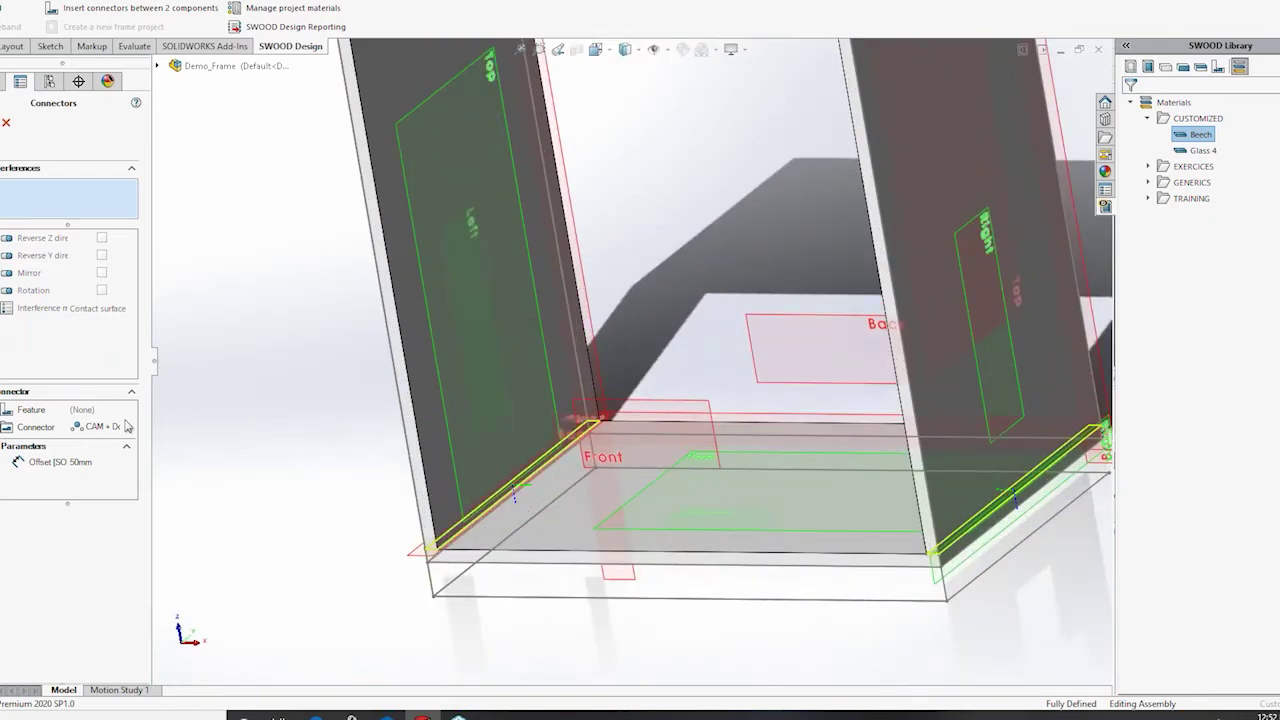
key(Escape)
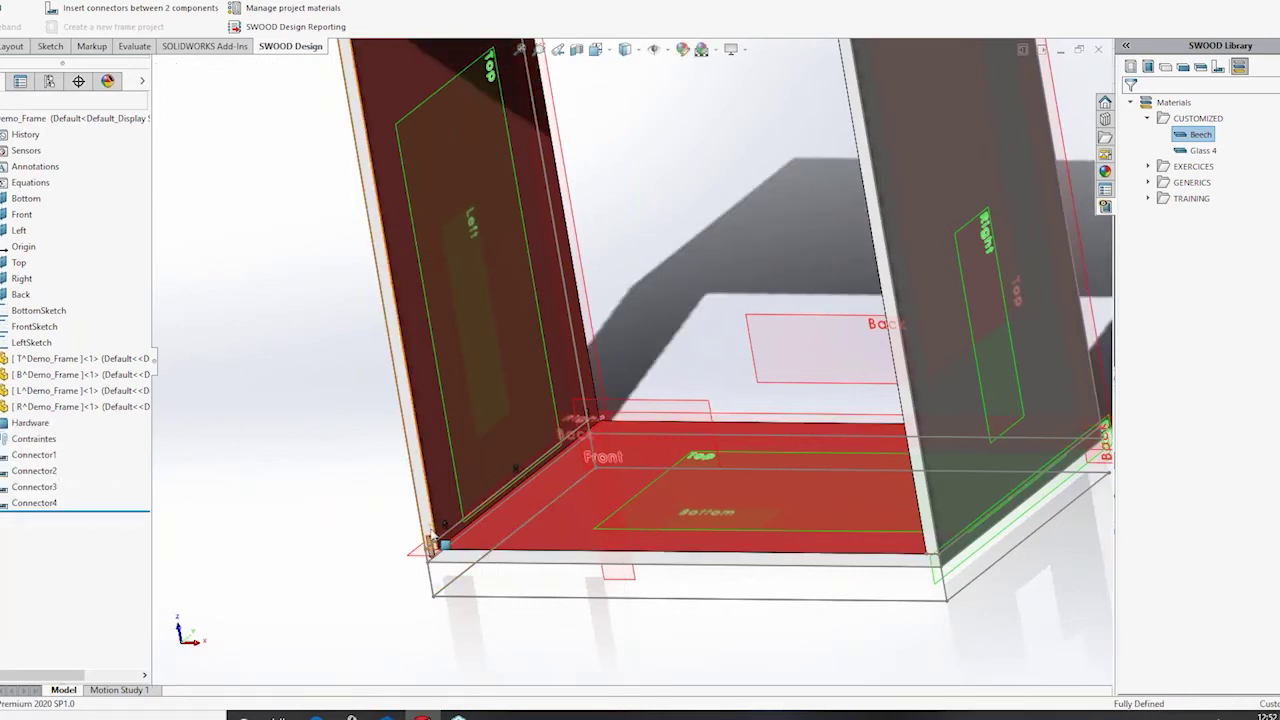
- Edit the connector at the left panel's bottom joint, set its ISO offset to 50 mm, and apply the change
scroll(436, 546, down, 5)
right_click(26, 454)
click(40, 409)
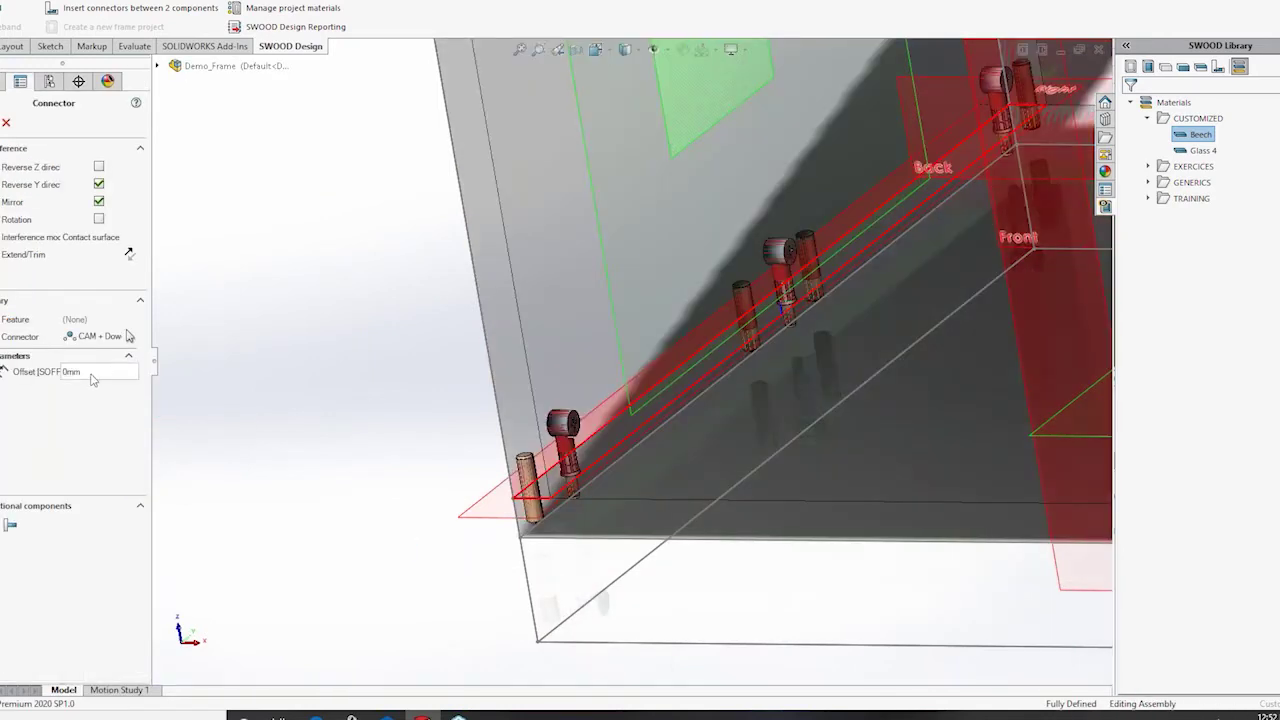
key(Return)
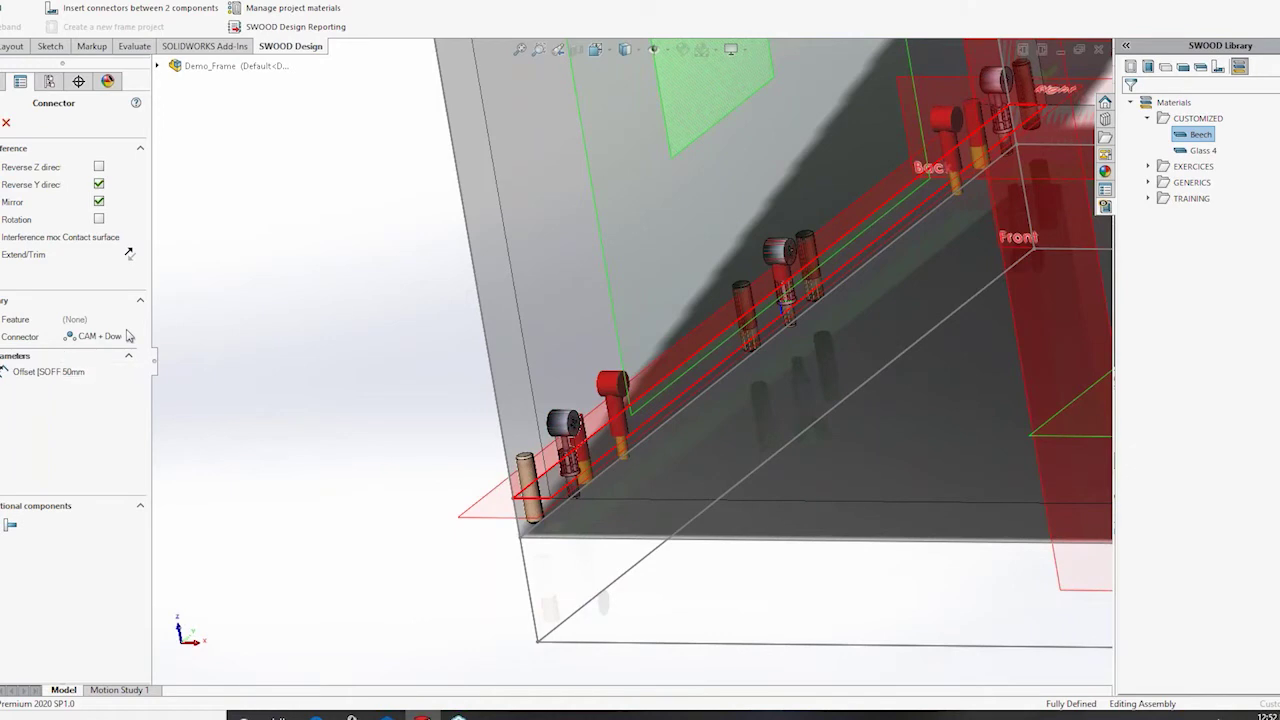
right_click(388, 414)
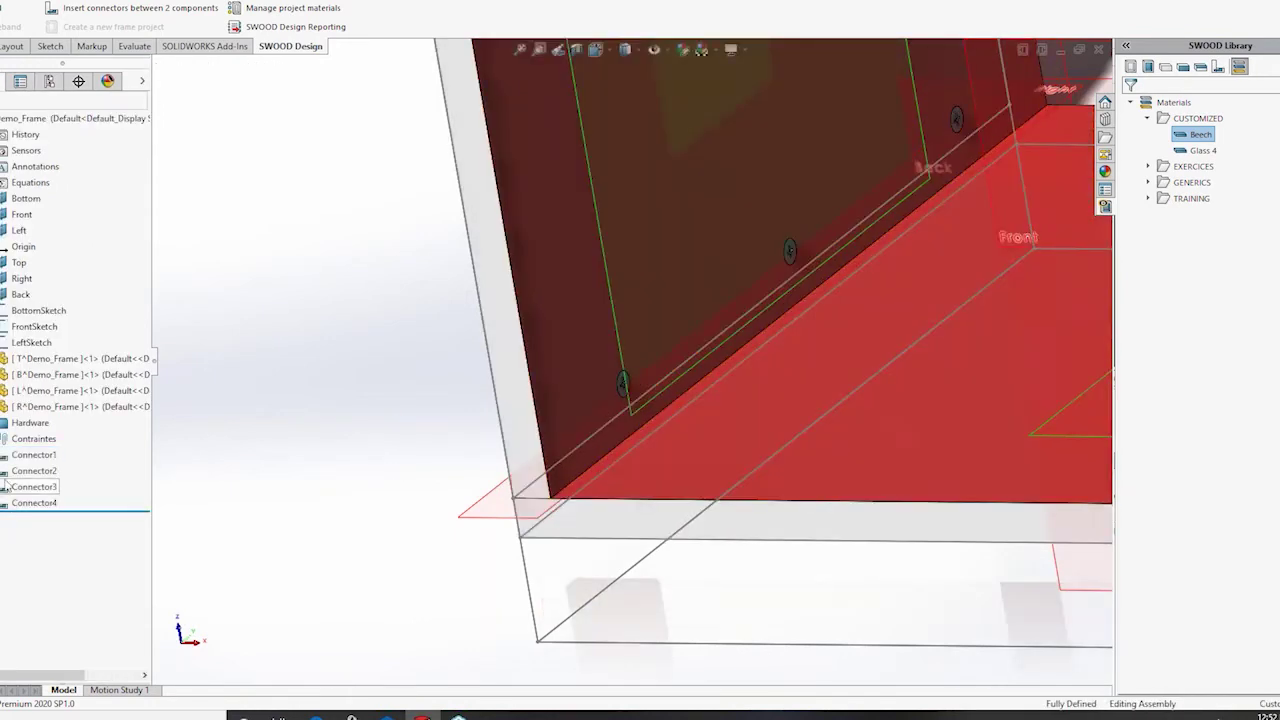
- Examine the connector at the left panel's top joint and check the overall frame
right_click(39, 468)
scroll(487, 341, down, 8)
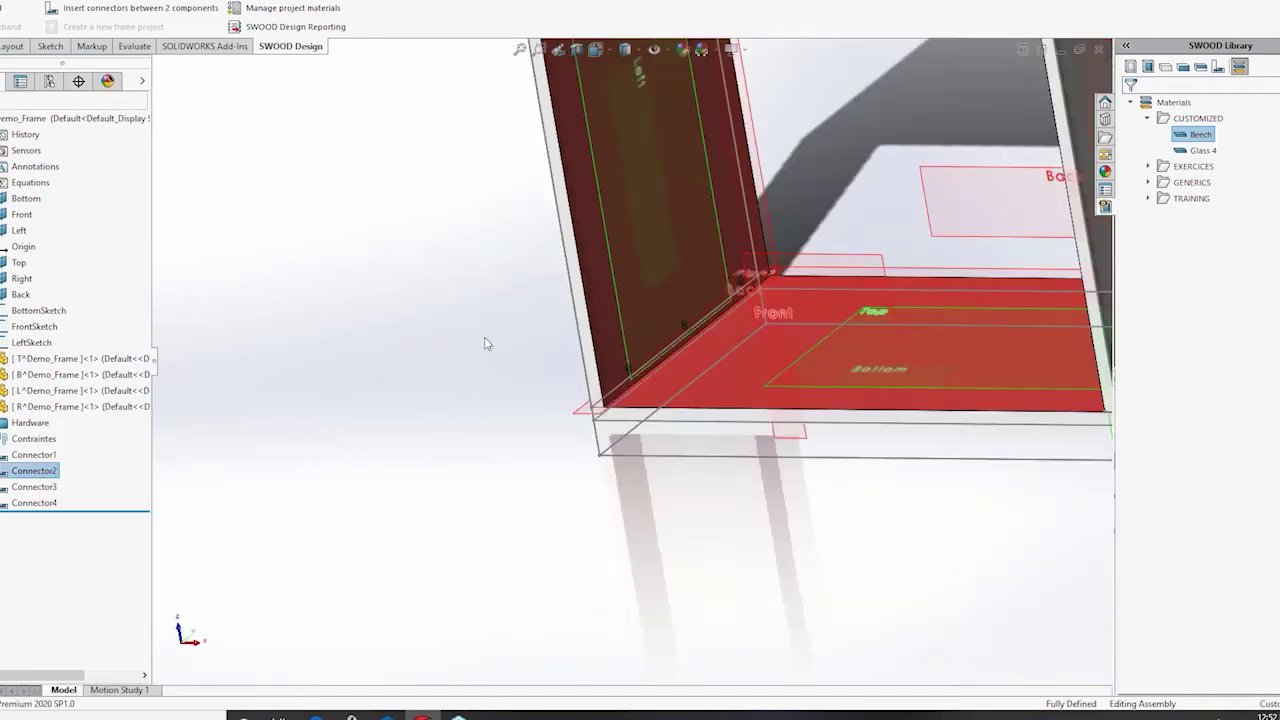
scroll(598, 184, up, 5)
scroll(592, 206, up, 4)
click(438, 348)
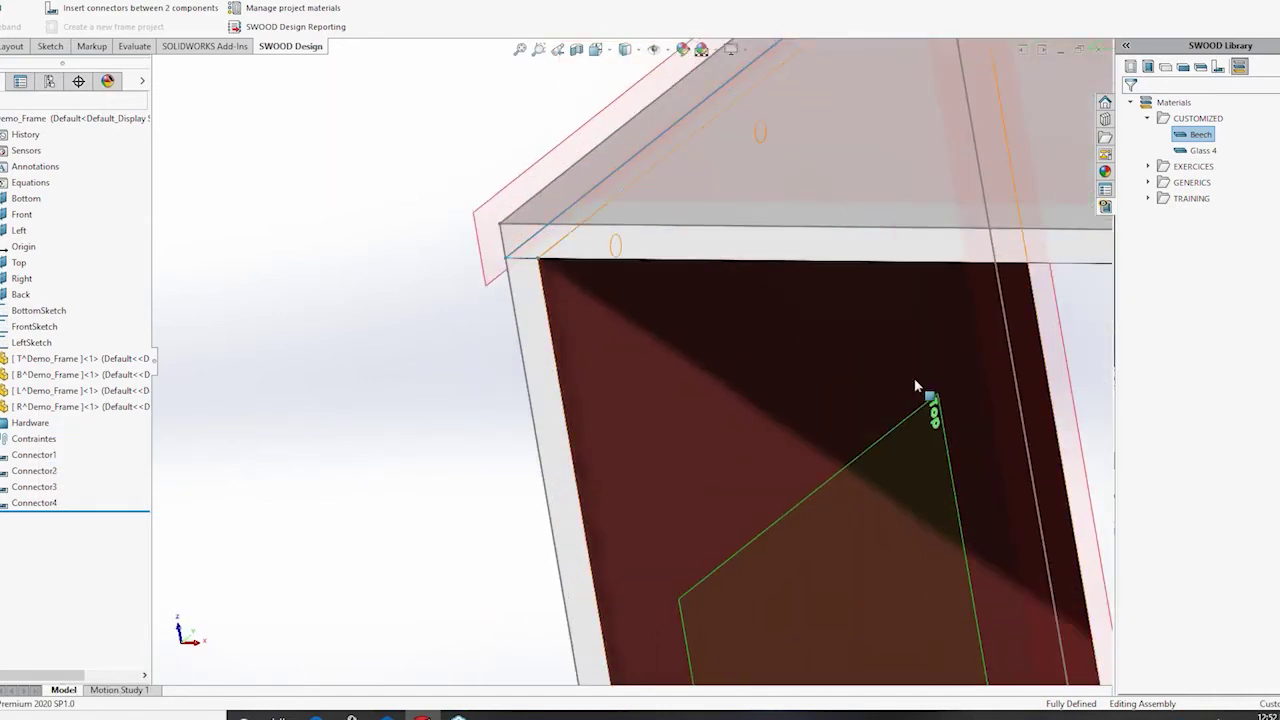
scroll(912, 384, down, 9)
middle_drag(781, 453, 838, 484)
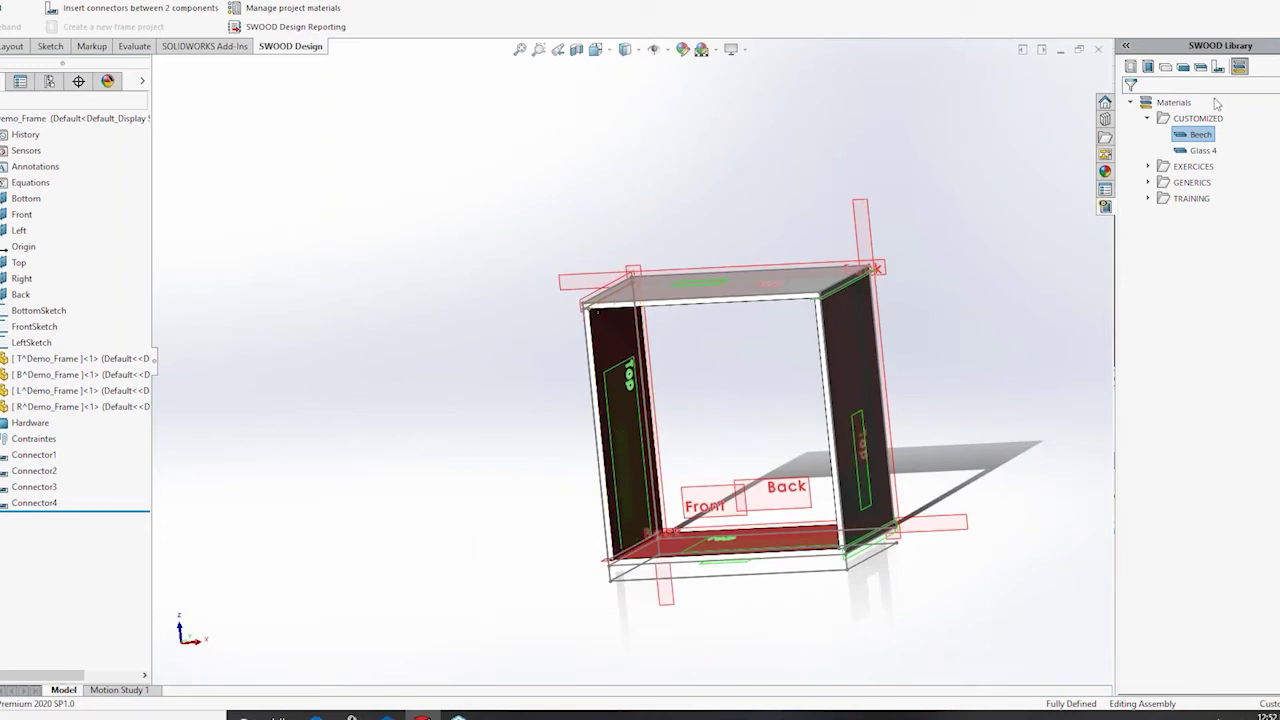
- Insert the Straight_4 column set from the SWOODBox library's Columns folder into the space beneath the bottom panel
click(1148, 67)
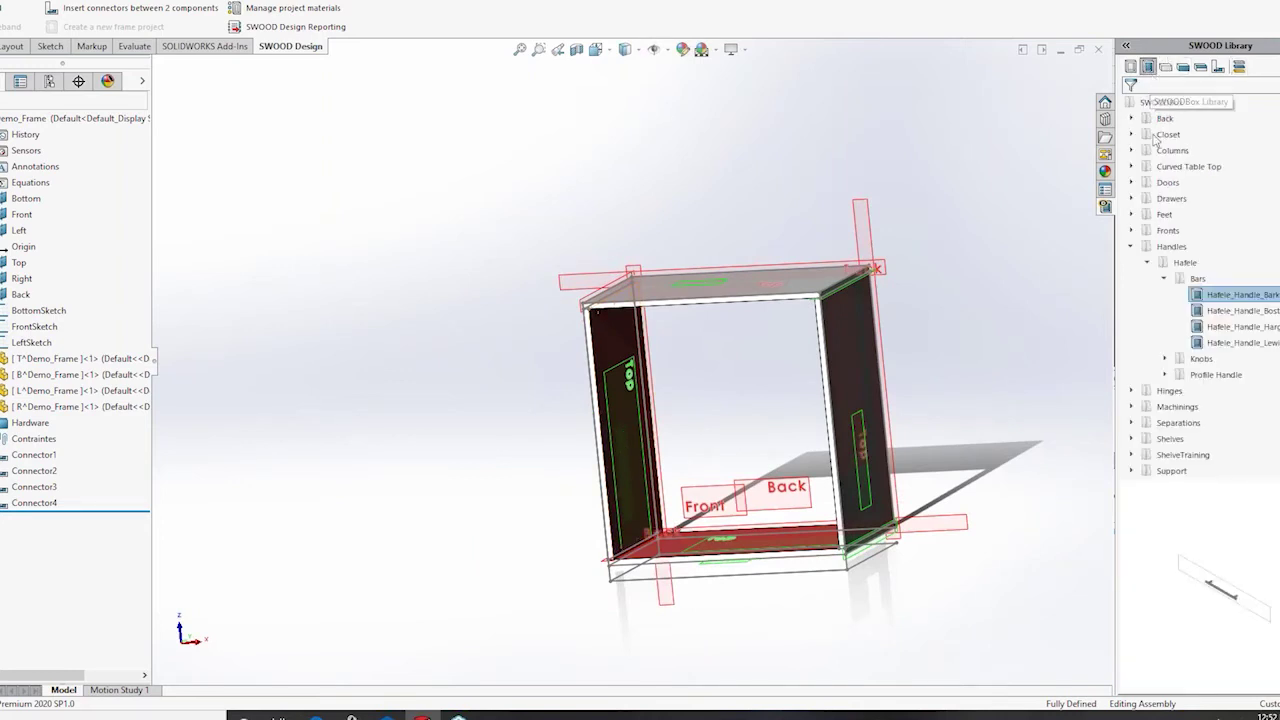
click(1132, 150)
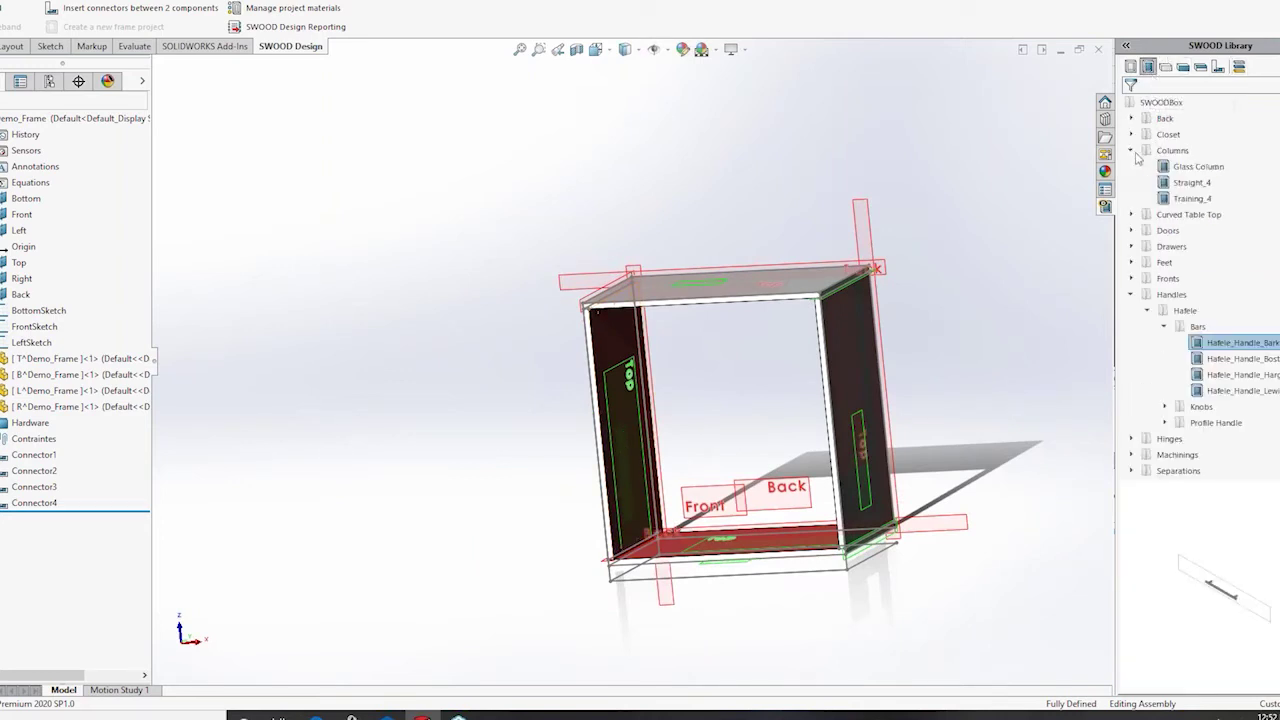
click(1190, 183)
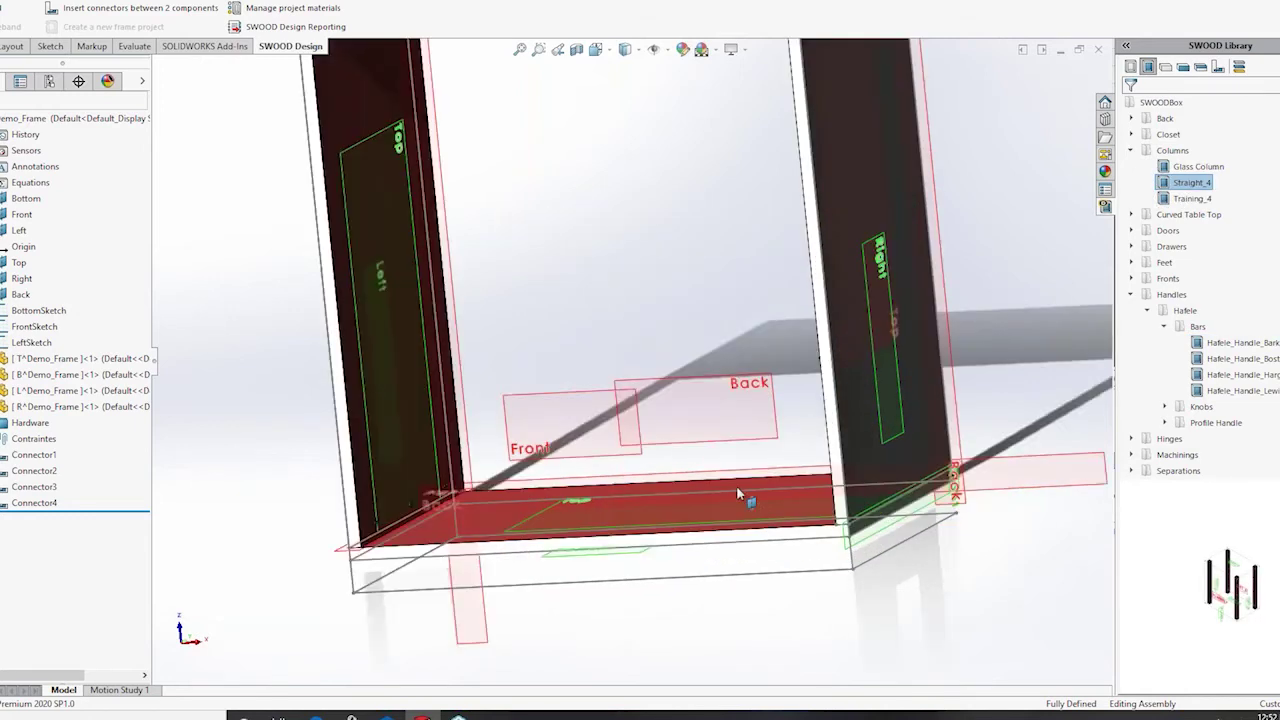
drag(1201, 186, 720, 482)
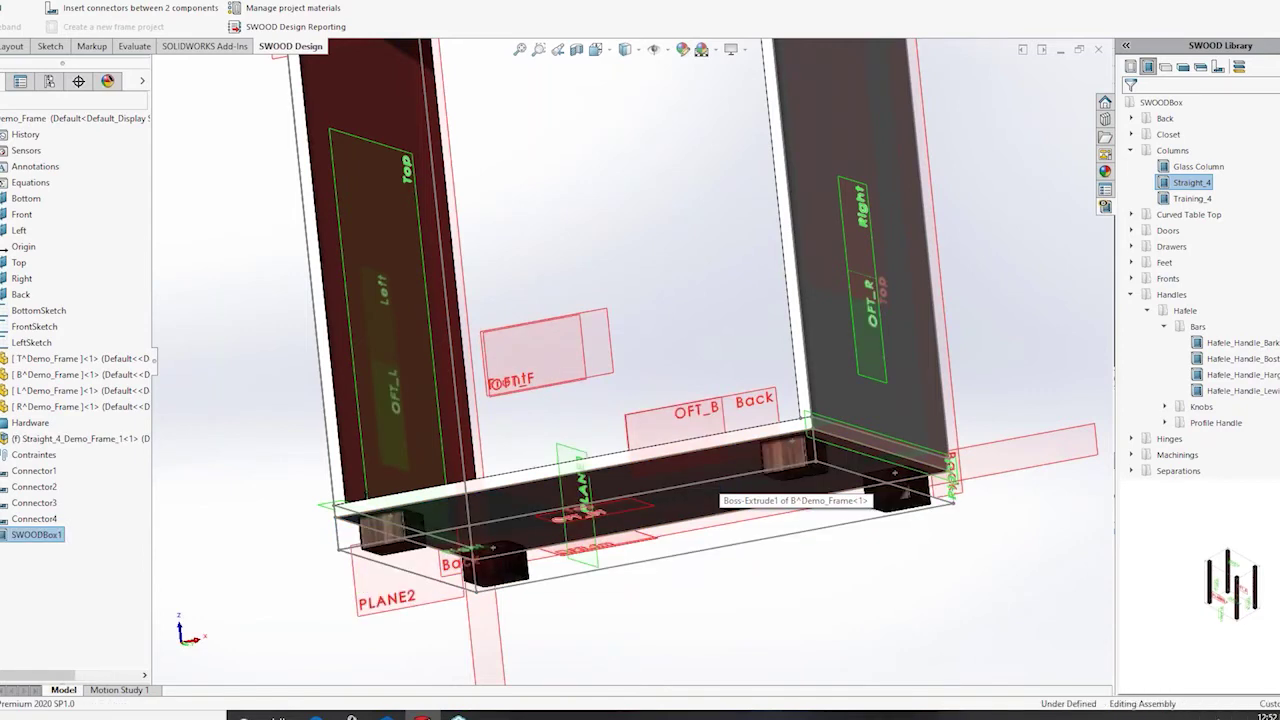
scroll(436, 554, down, 1)
middle_drag(416, 552, 404, 632)
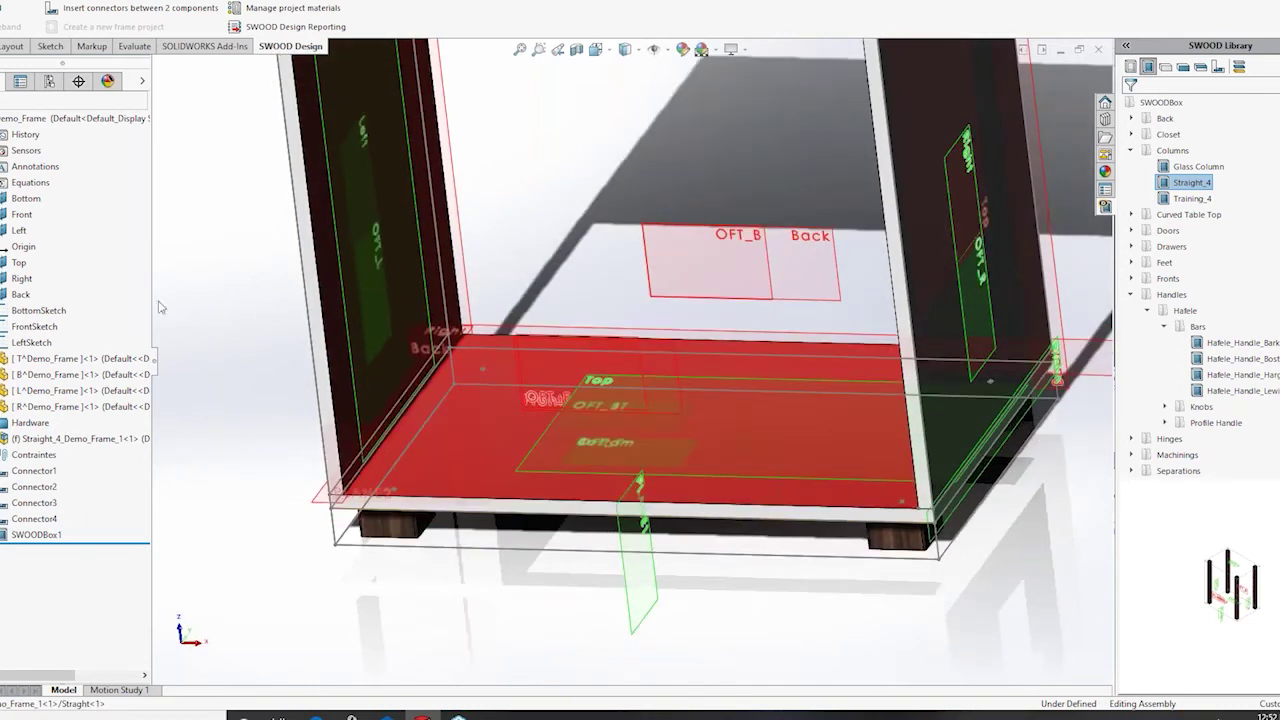
- Edit the inserted Straight_4 SWOODBox, set its hole Depth to 5 mm, and apply the change
click(407, 523)
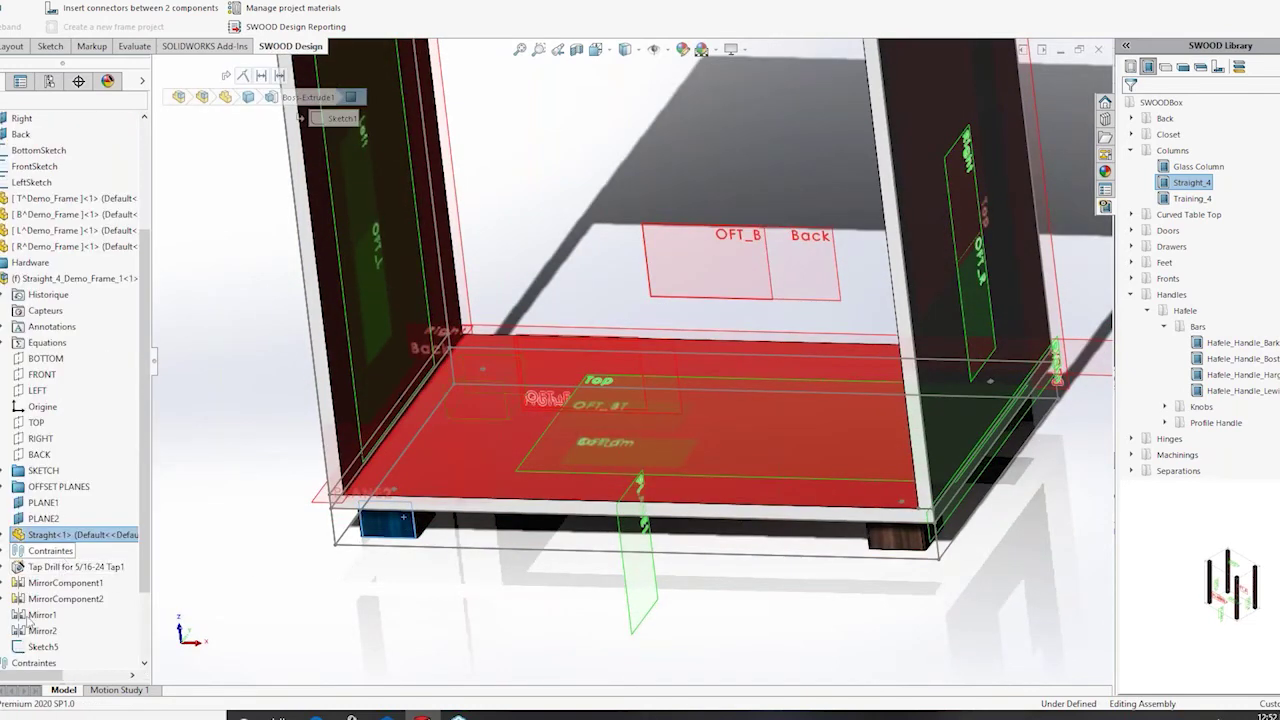
scroll(68, 570, down, 2)
click(36, 646)
click(44, 601)
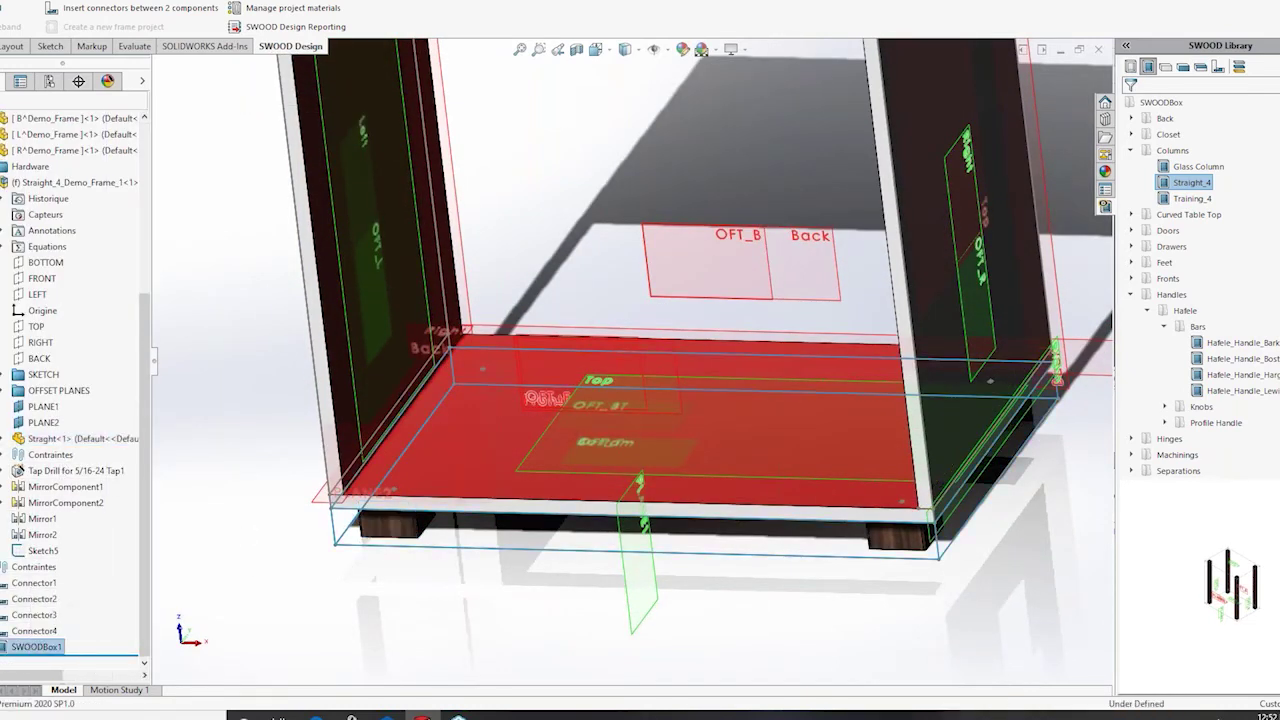
middle_drag(480, 430, 481, 381)
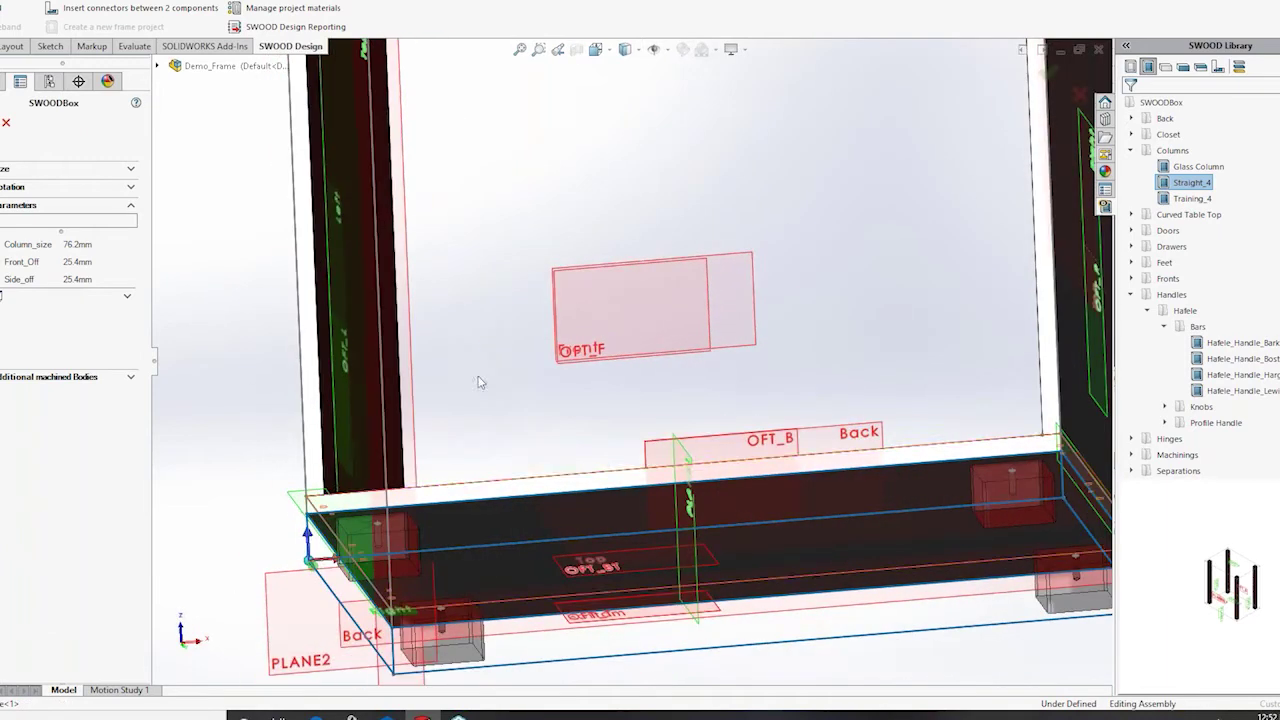
click(128, 297)
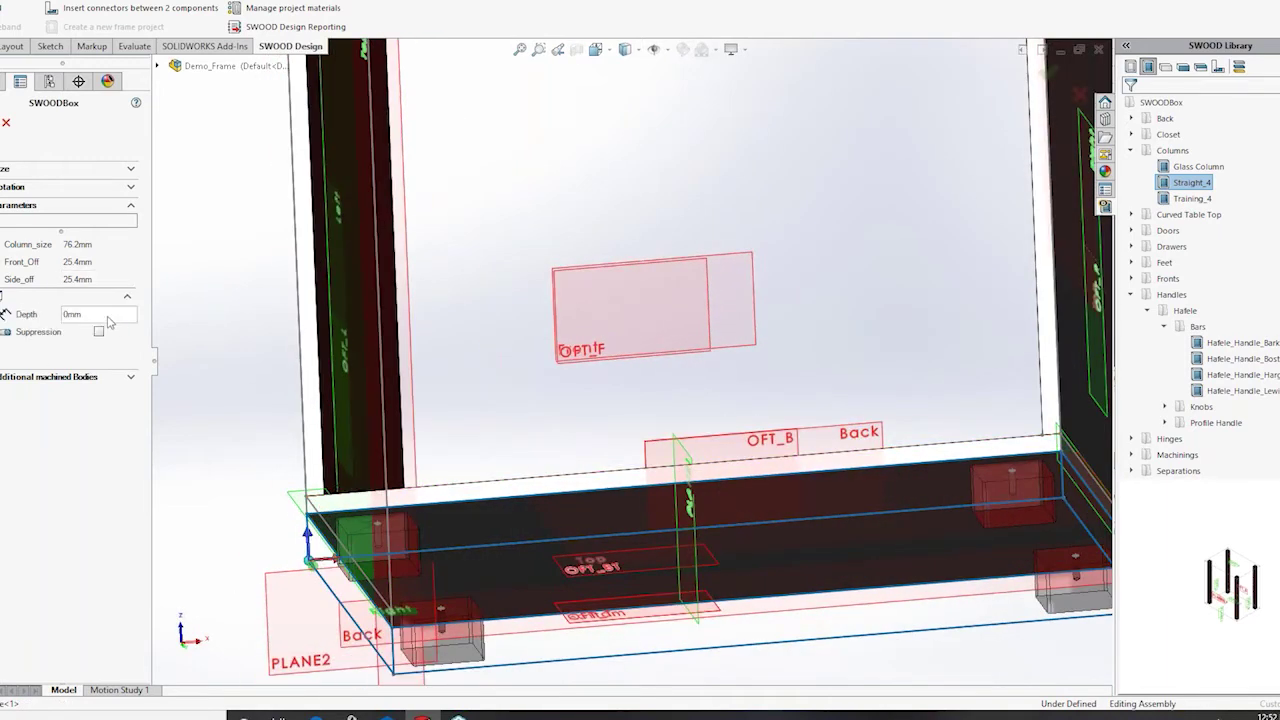
text(5)
key(Return)
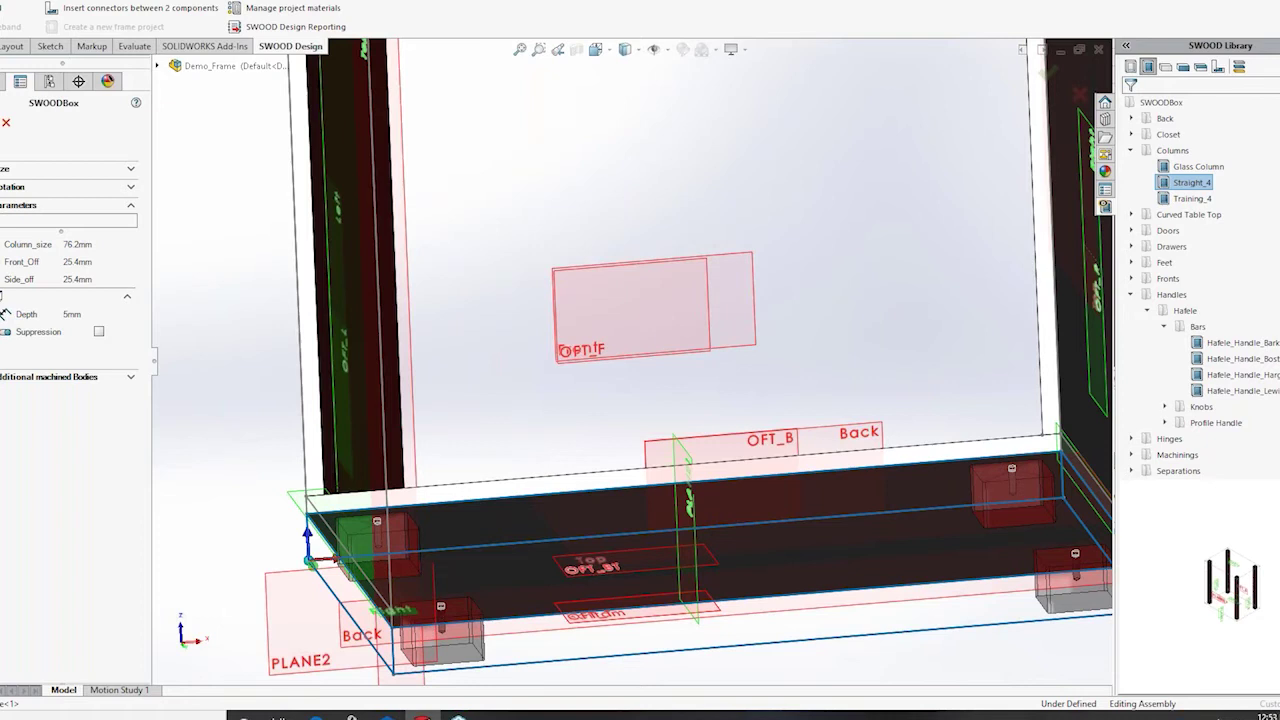
scroll(940, 545, down, 8)
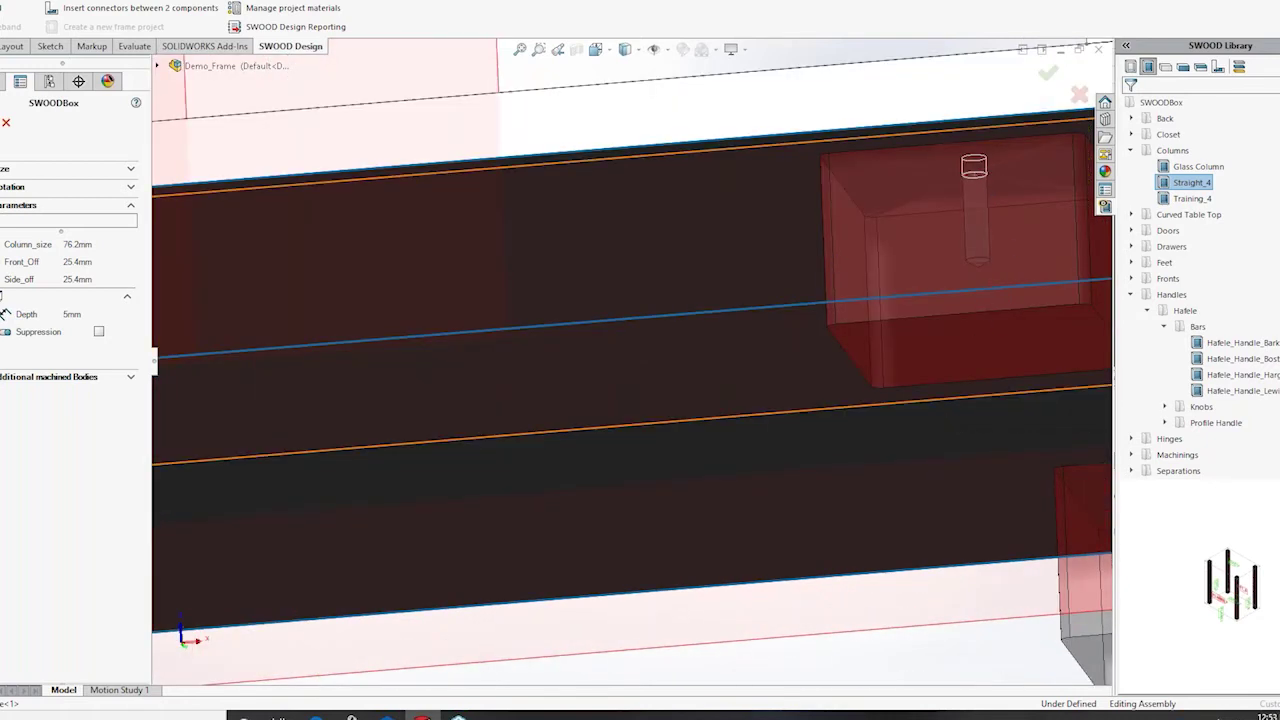
click(1047, 72)
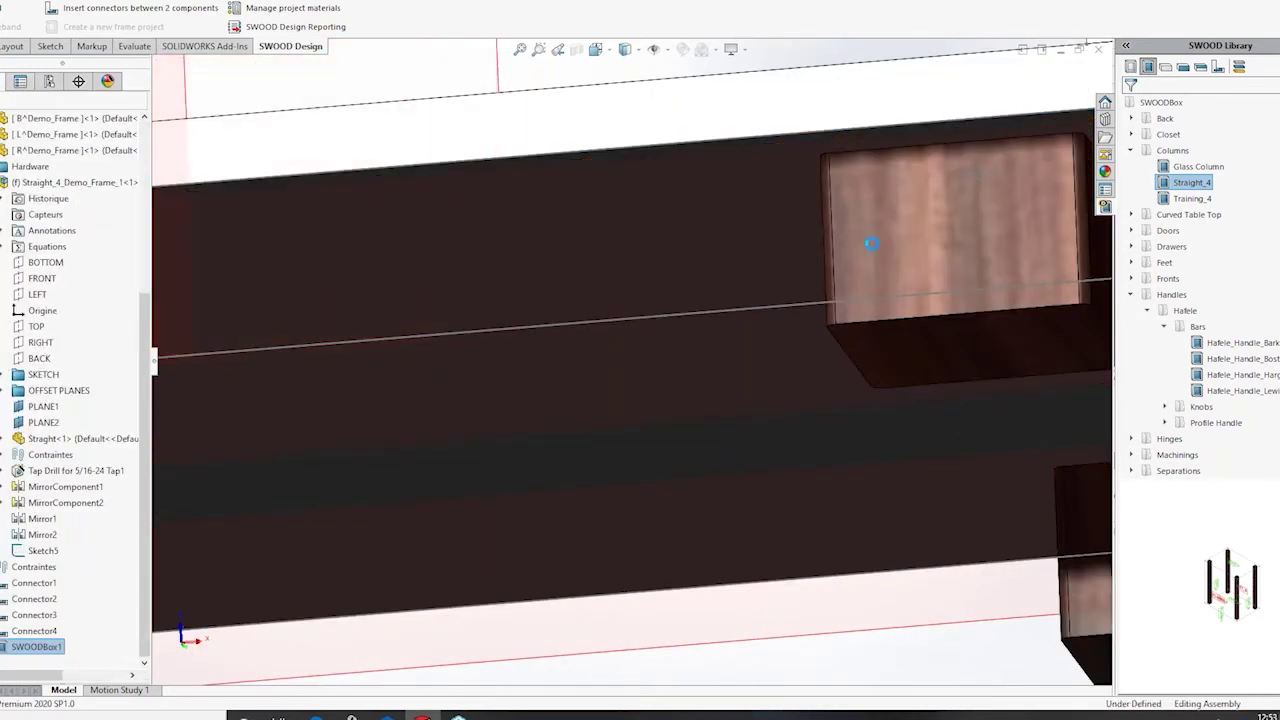
- Temporarily hide one column foot to examine the drilled hole in the underside of the bottom panel, and restore it
click(968, 210)
scroll(826, 317, up, 3)
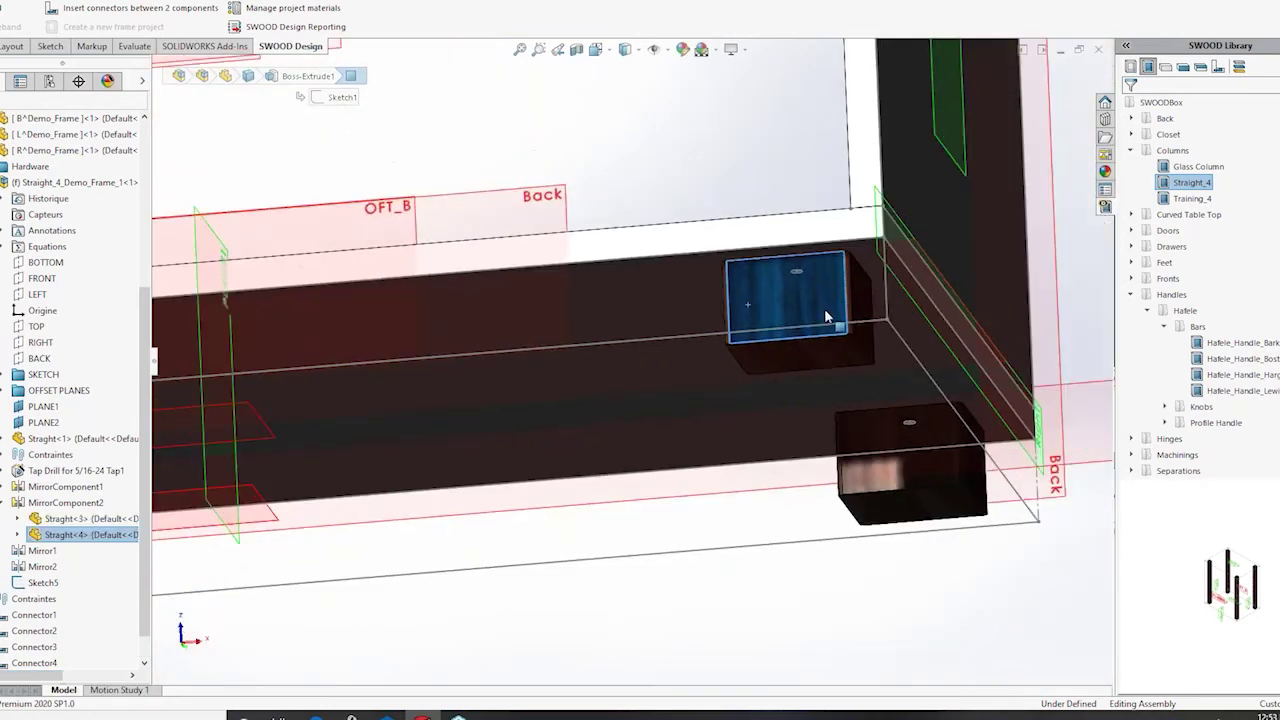
key(Tab)
scroll(790, 270, down, 6)
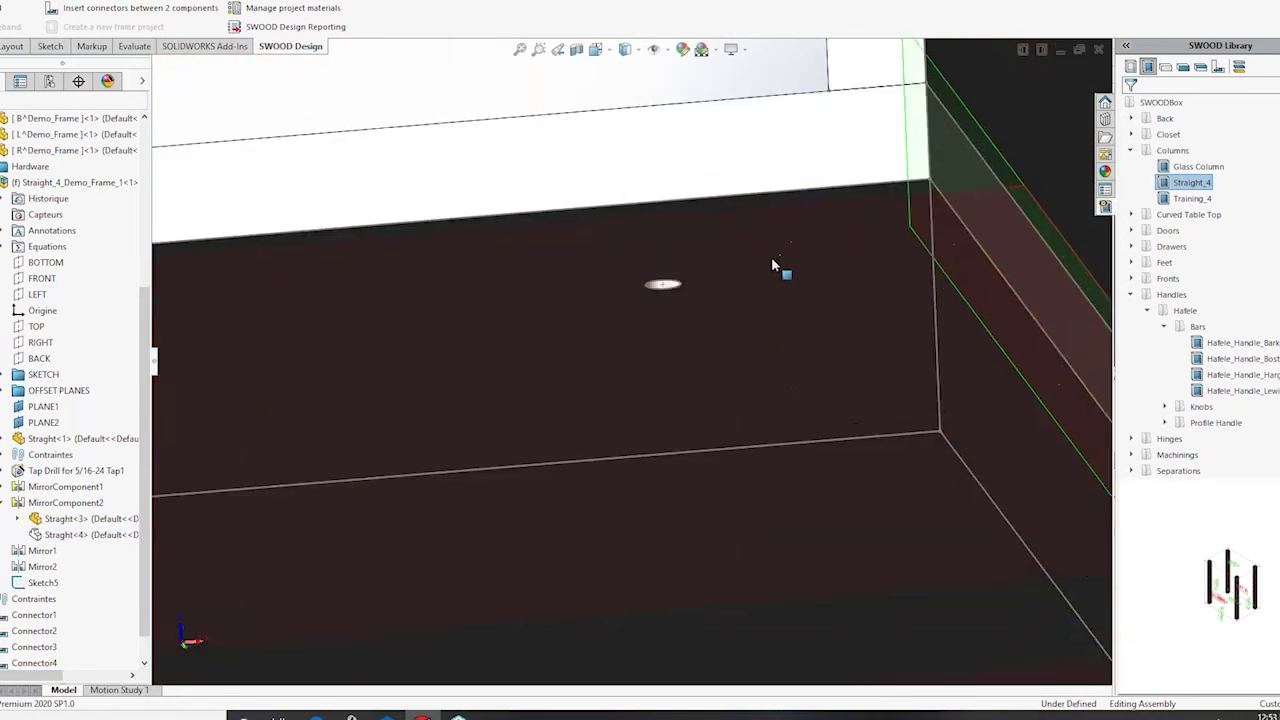
scroll(662, 368, up, 4)
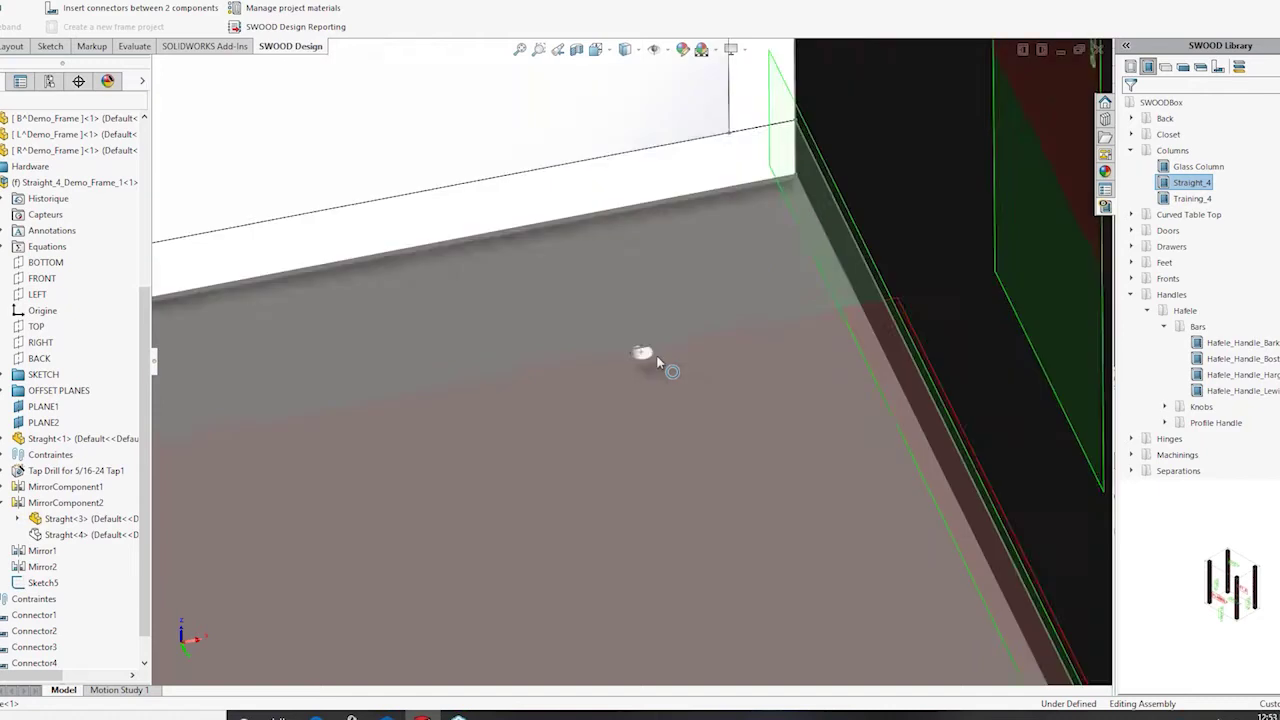
scroll(658, 412, up, 2)
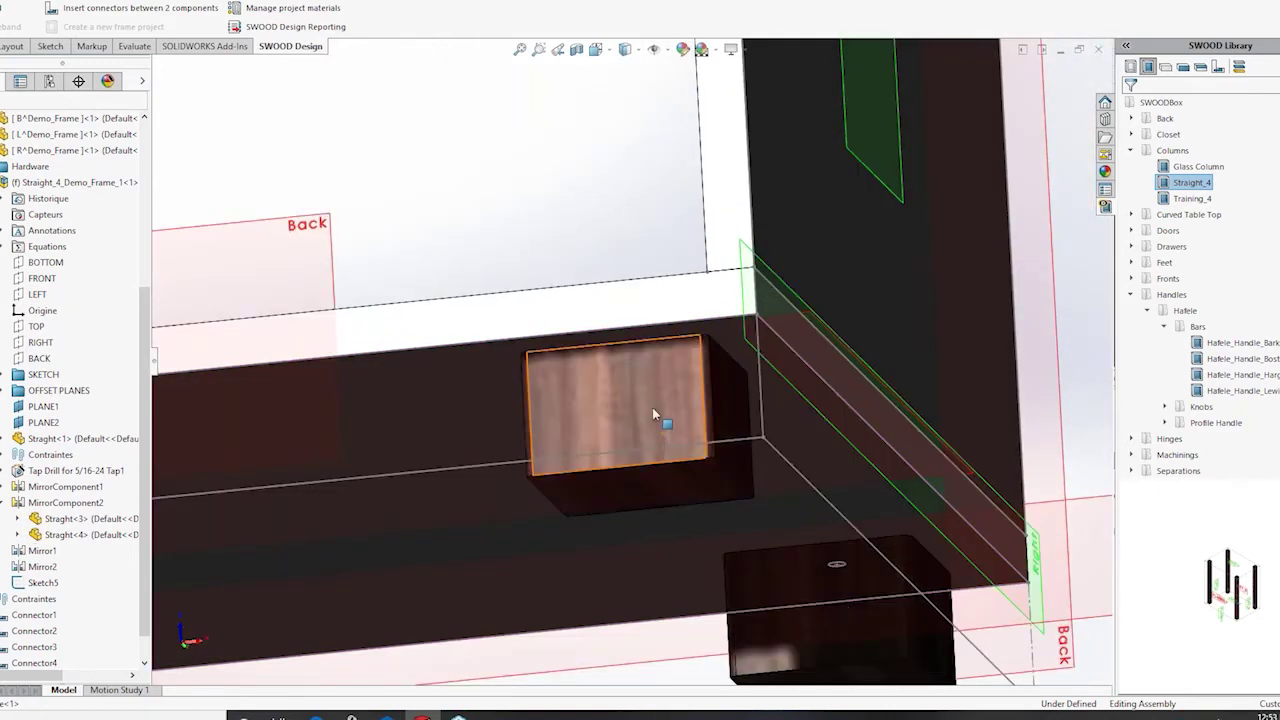
scroll(652, 407, up, 5)
scroll(548, 236, down, 5)
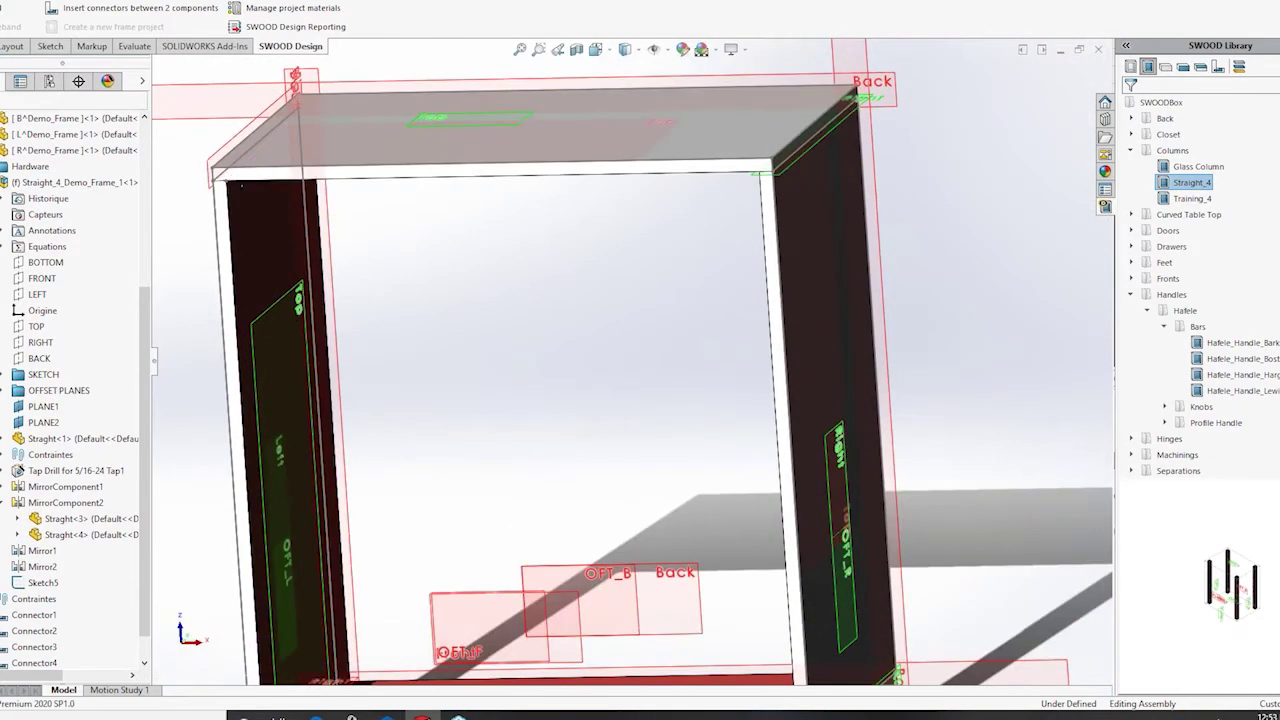
- Insert the Grooved Back box from Training > Supplement > Grooved into the cabinet frame
click(1132, 150)
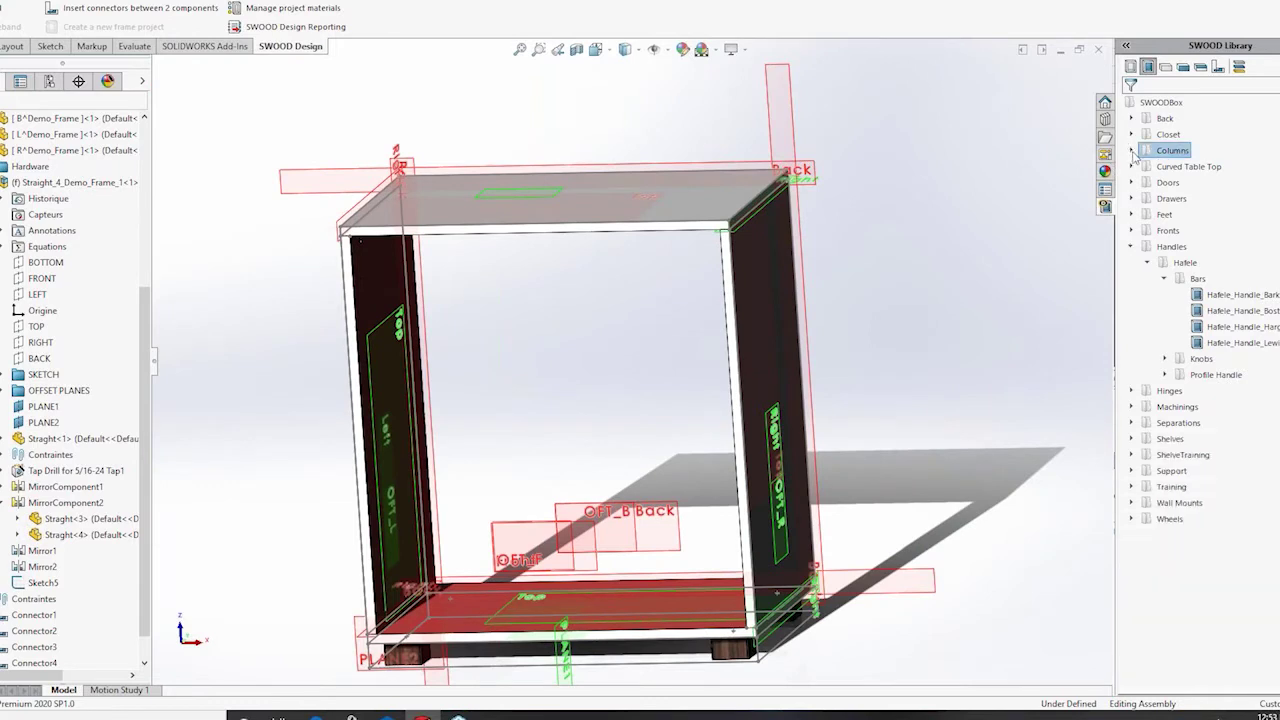
click(1147, 263)
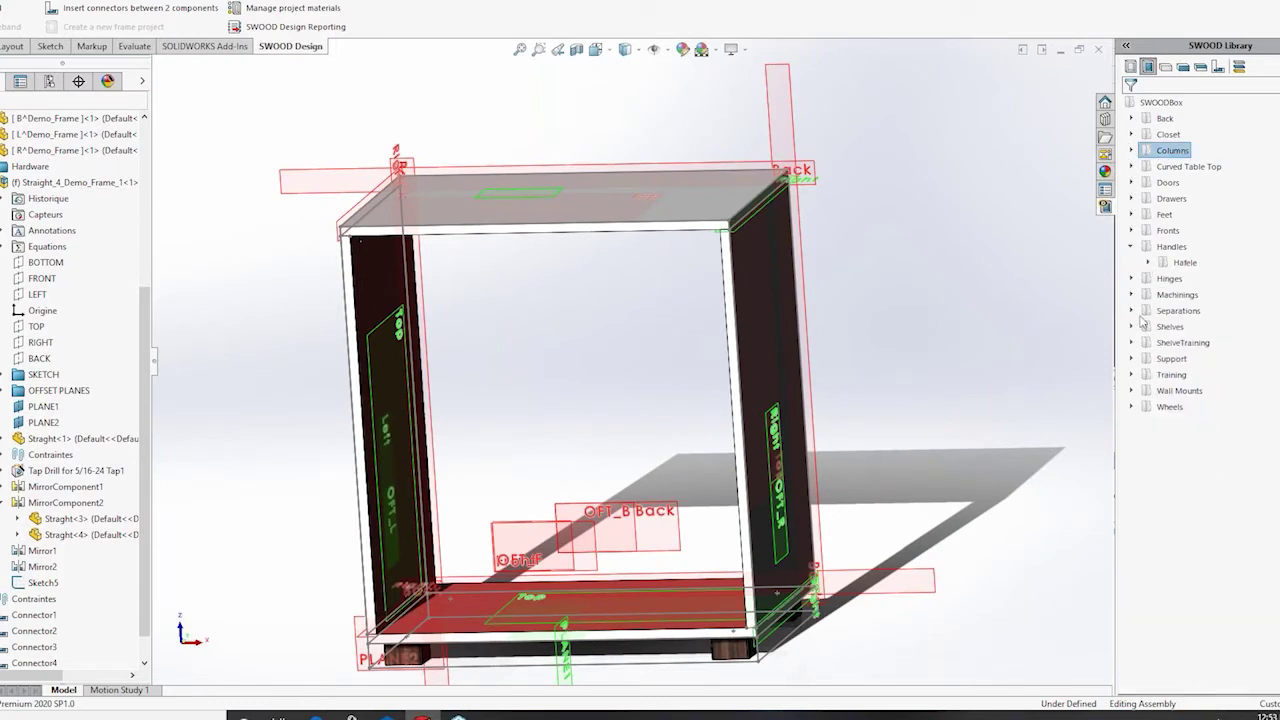
click(1132, 359)
click(1132, 391)
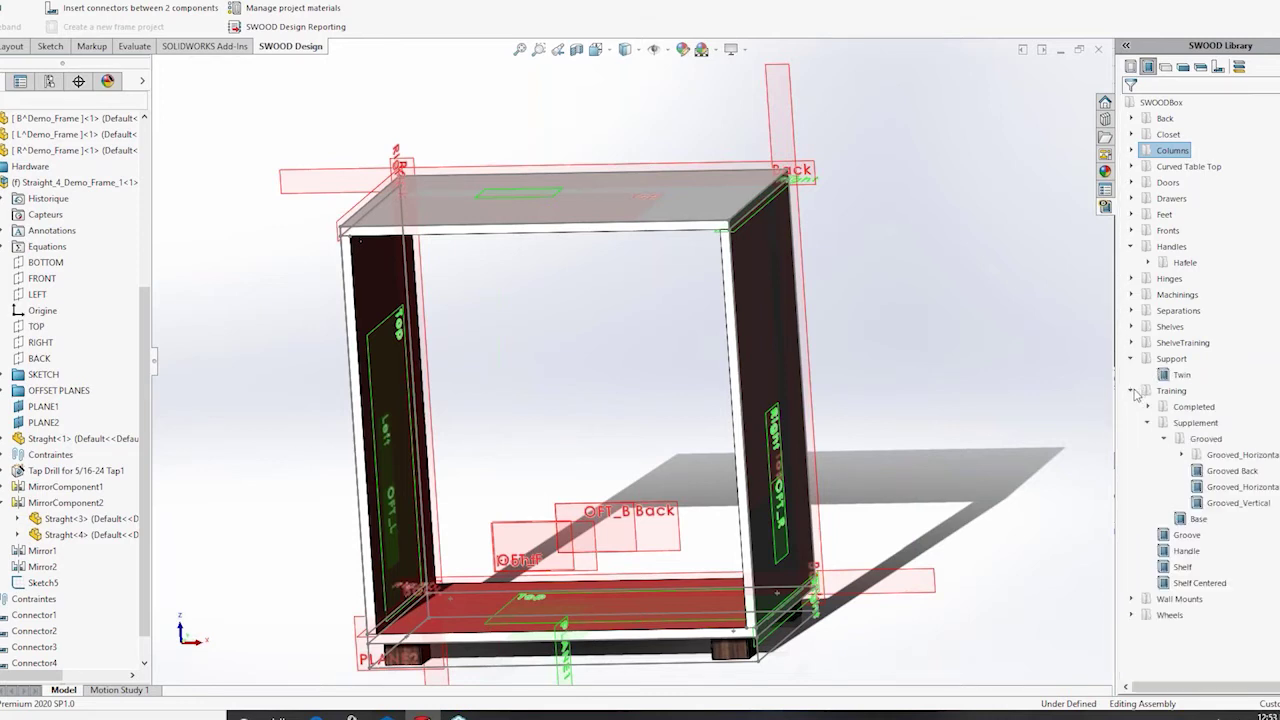
click(1224, 486)
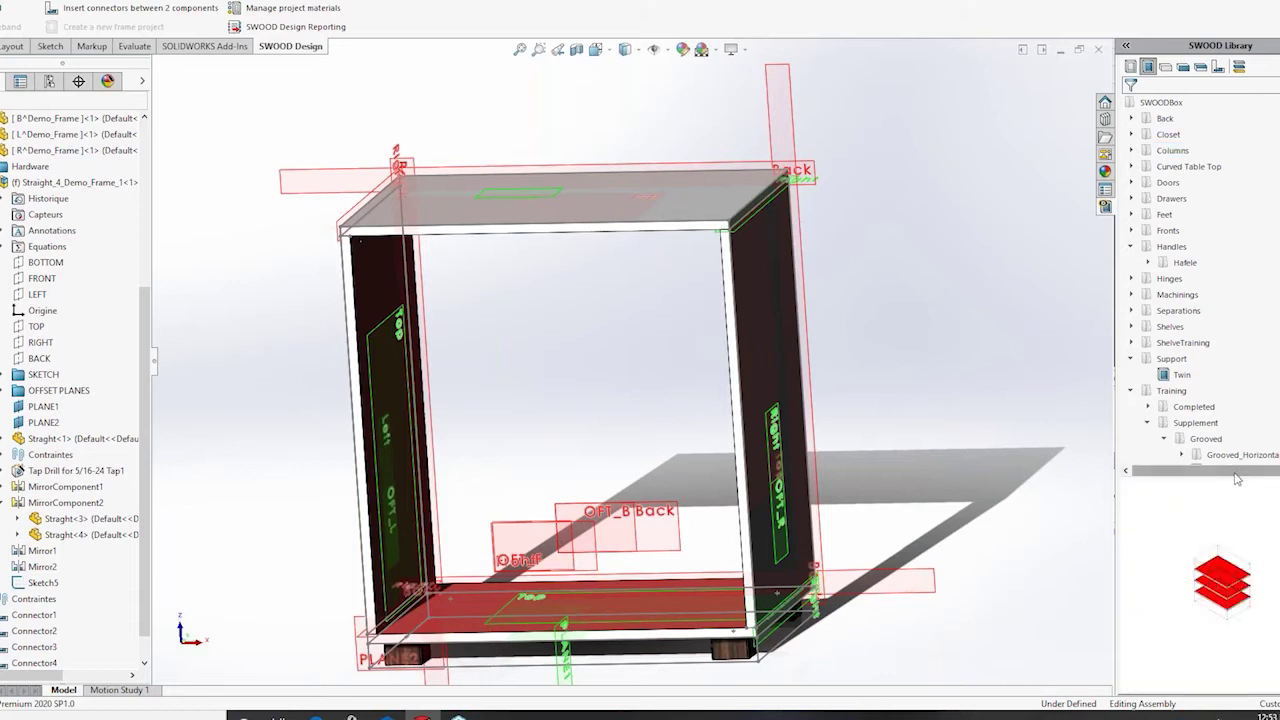
click(1236, 312)
drag(1220, 316, 374, 301)
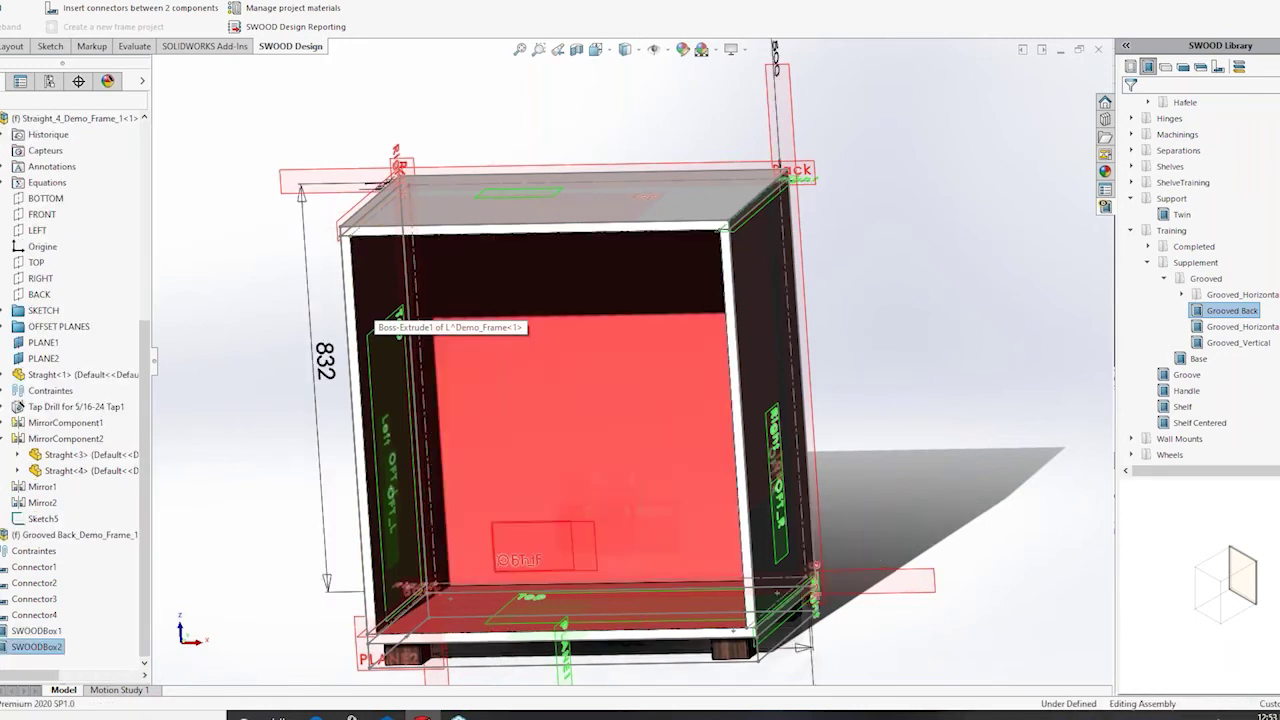
middle_drag(534, 320, 455, 240)
scroll(600, 394, down, 4)
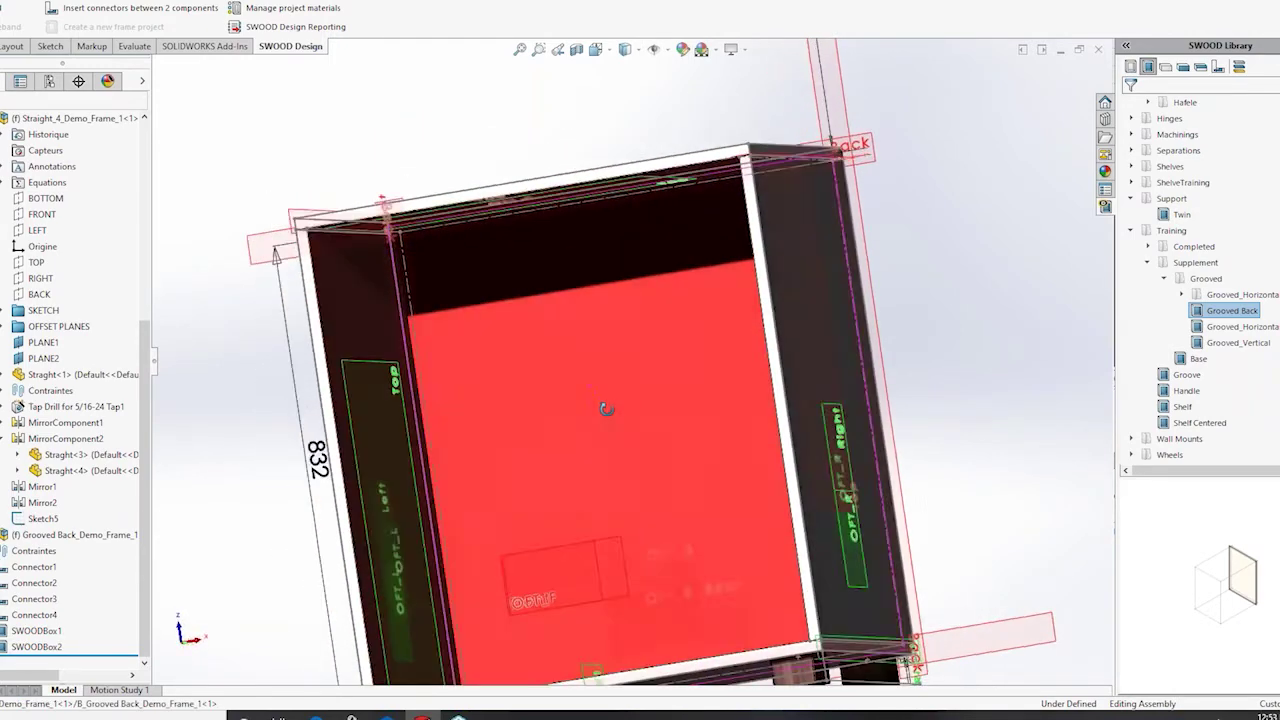
scroll(575, 380, up, 5)
middle_drag(635, 419, 630, 371)
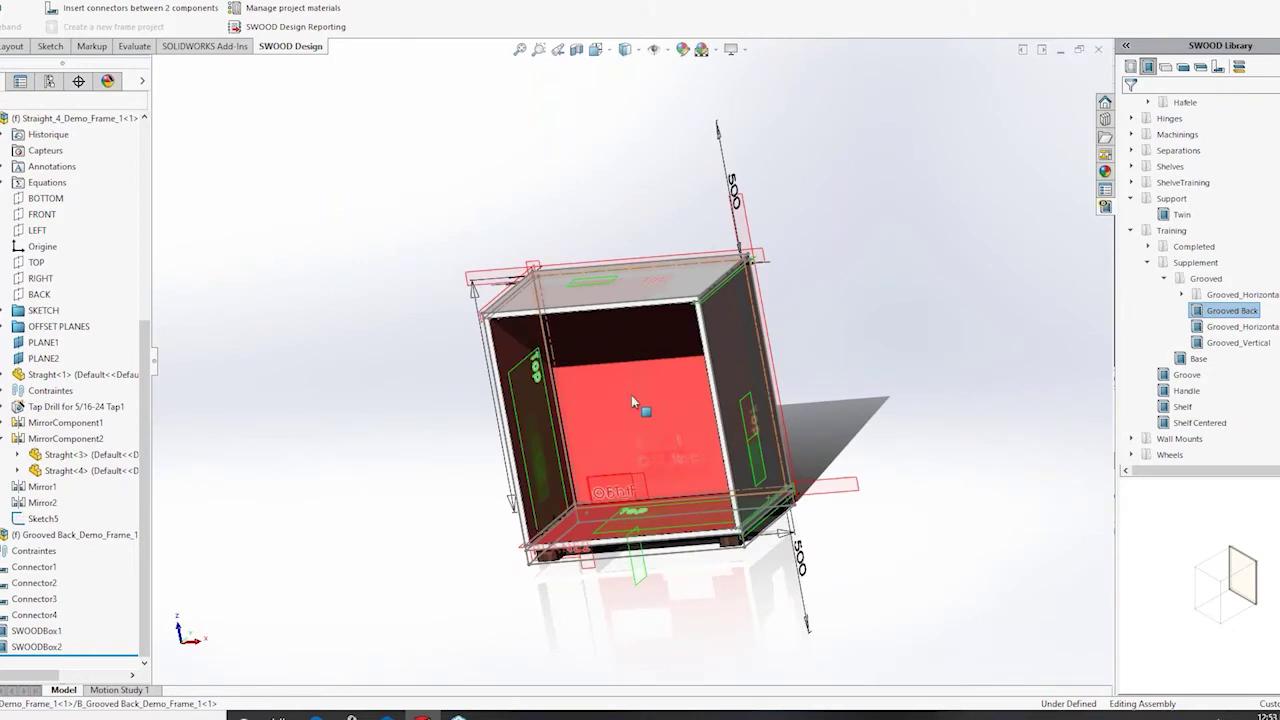
- Insert the Single Overlay front from Fronts > Single onto the cabinet and inspect its fit along the upper edges
click(1132, 199)
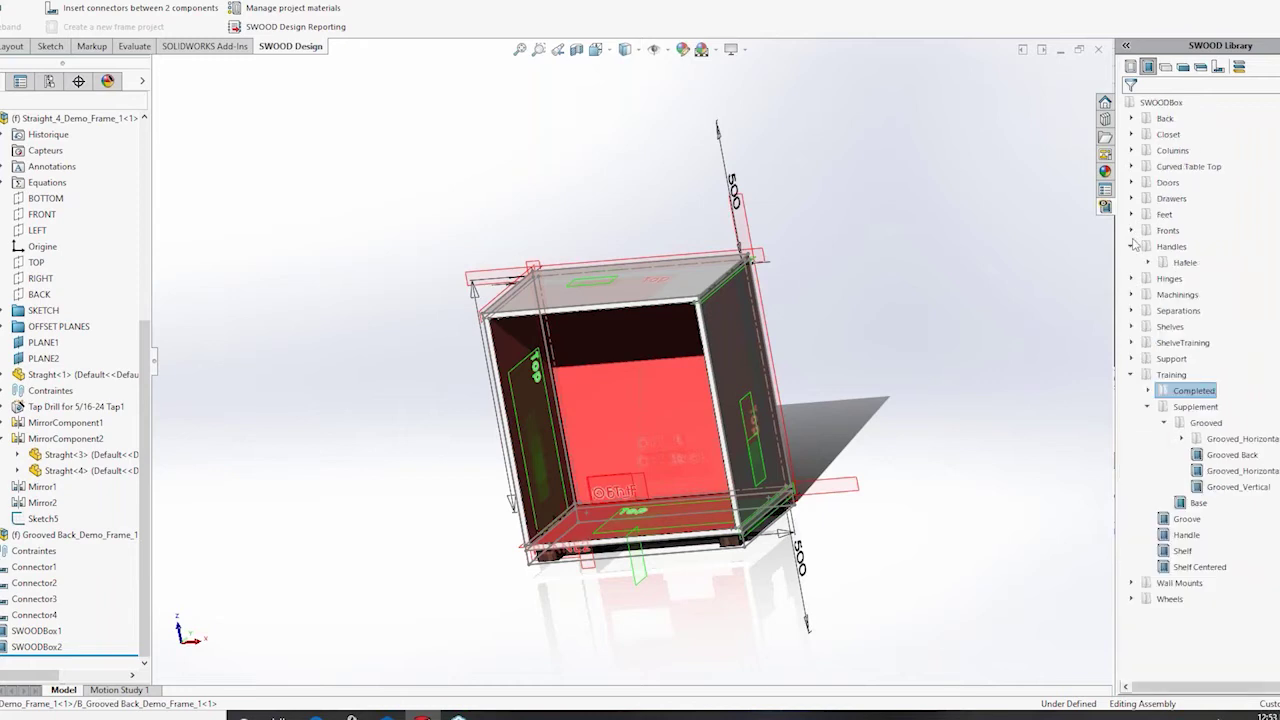
click(1136, 232)
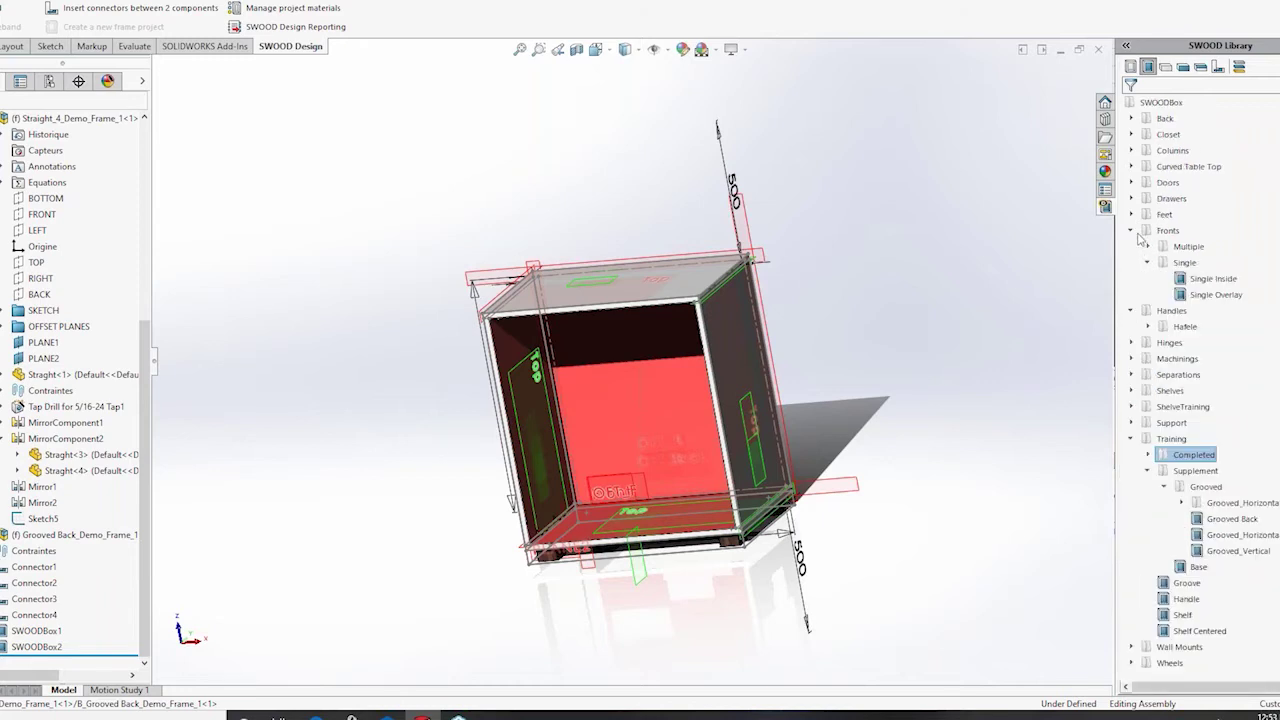
click(1212, 295)
drag(1158, 318, 567, 334)
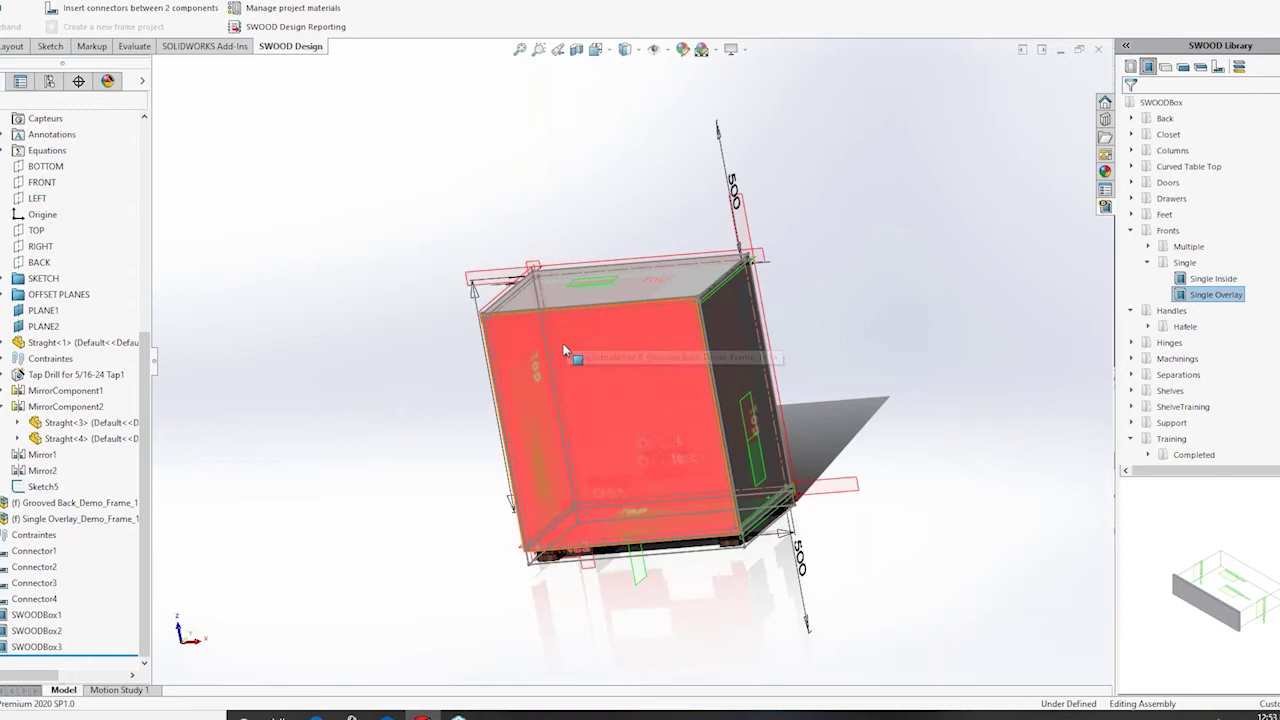
scroll(565, 350, down, 6)
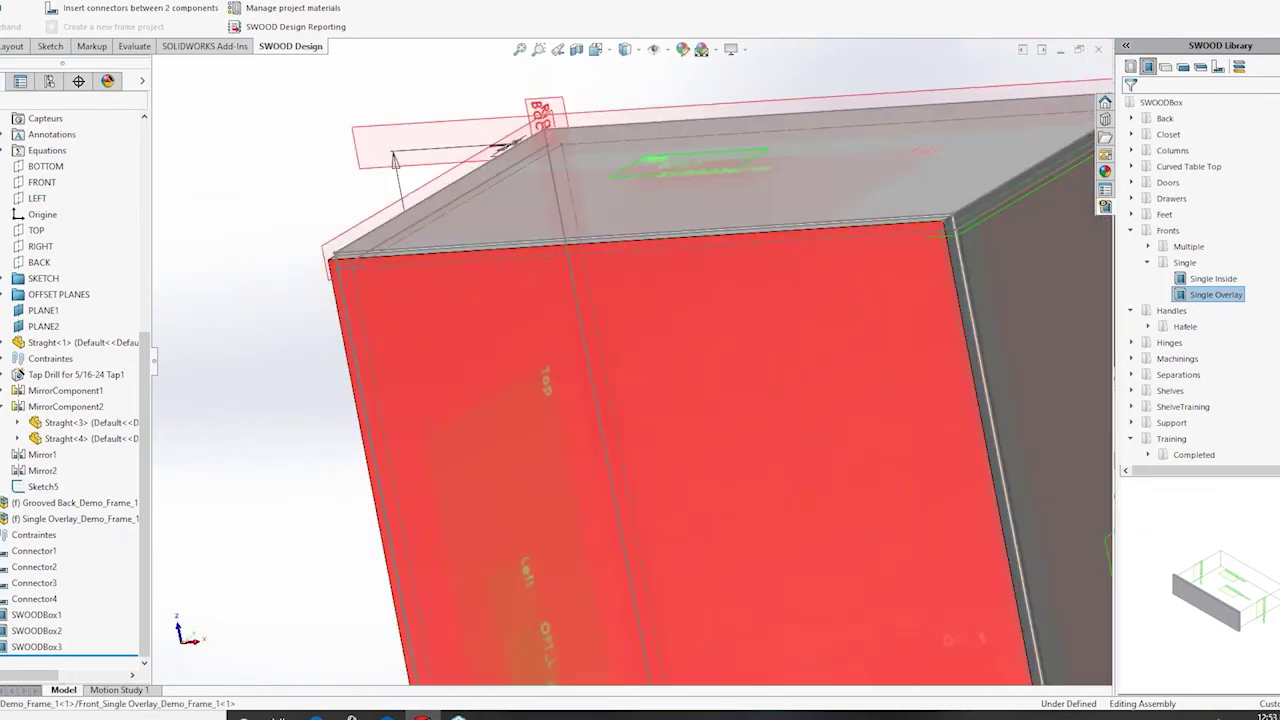
scroll(830, 222, down, 6)
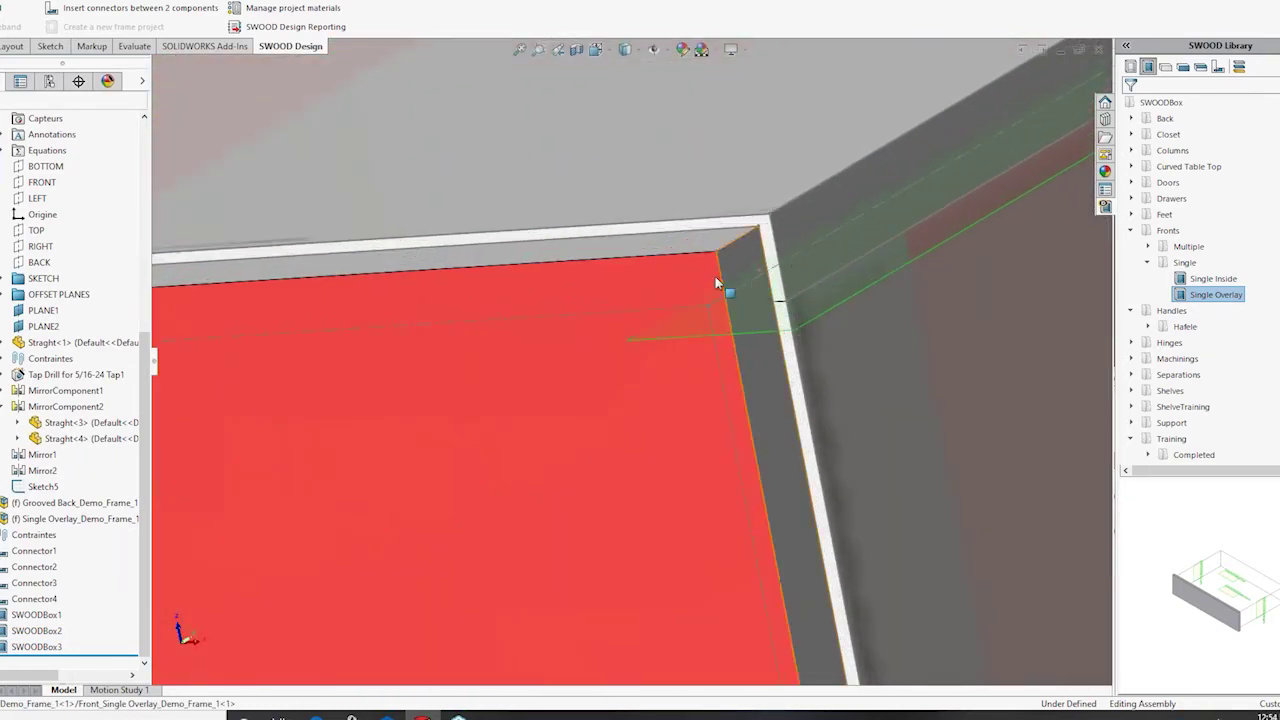
- Edit the Single Overlay front's SWOODBox and set its Bottom, Right, Left and Top Cover overlaps to 5 mm
click(36, 646)
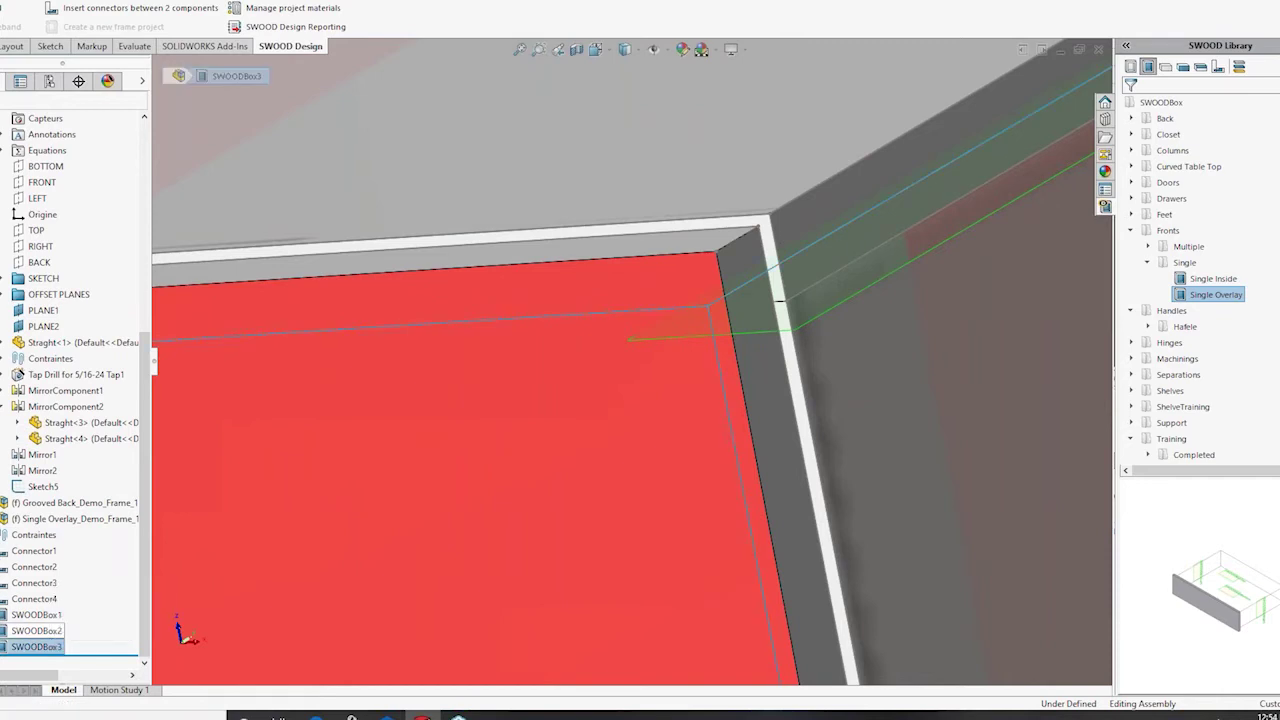
click(52, 604)
click(81, 284)
text(5)
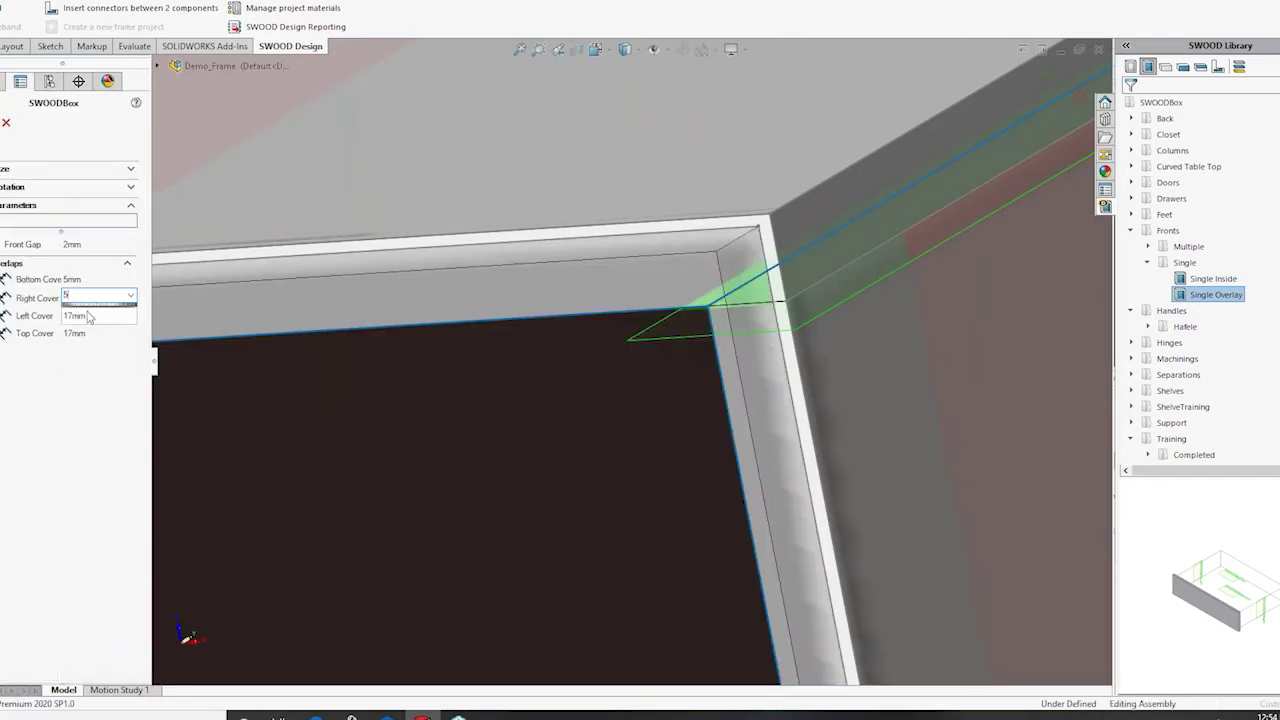
click(88, 314)
text(5)
click(86, 333)
click(84, 245)
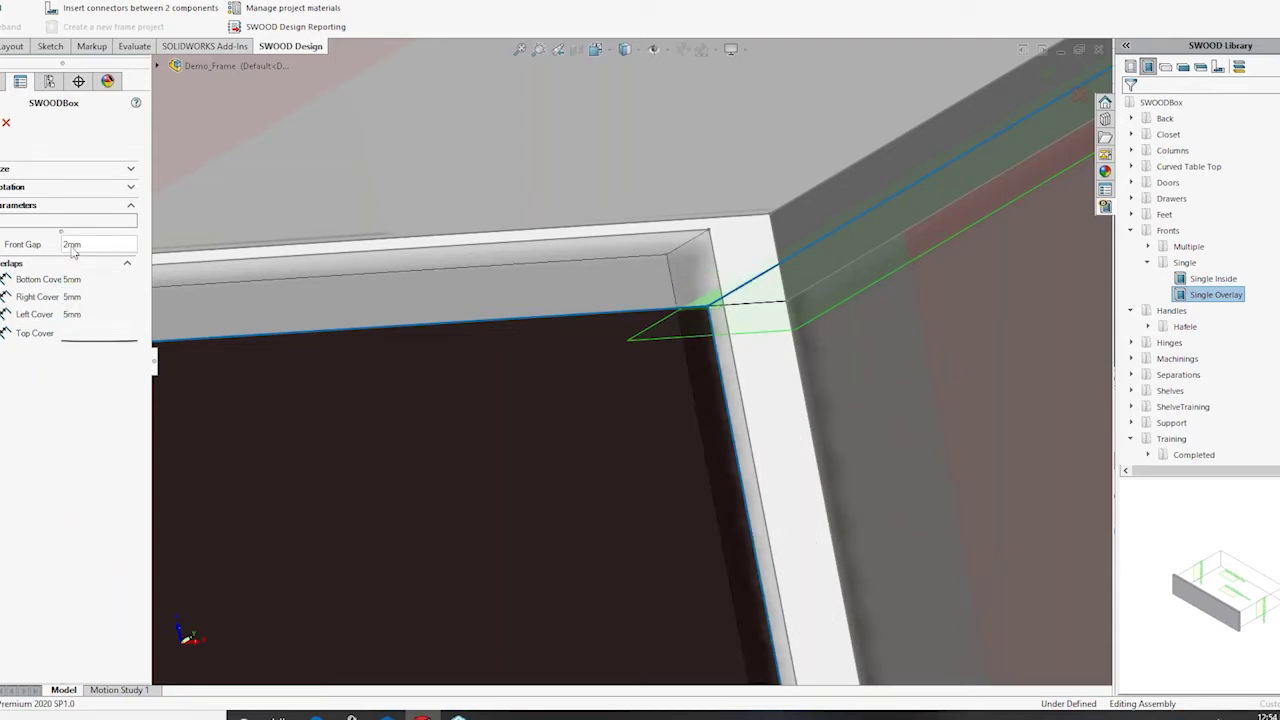
click(89, 334)
text(5)
key(Tab)
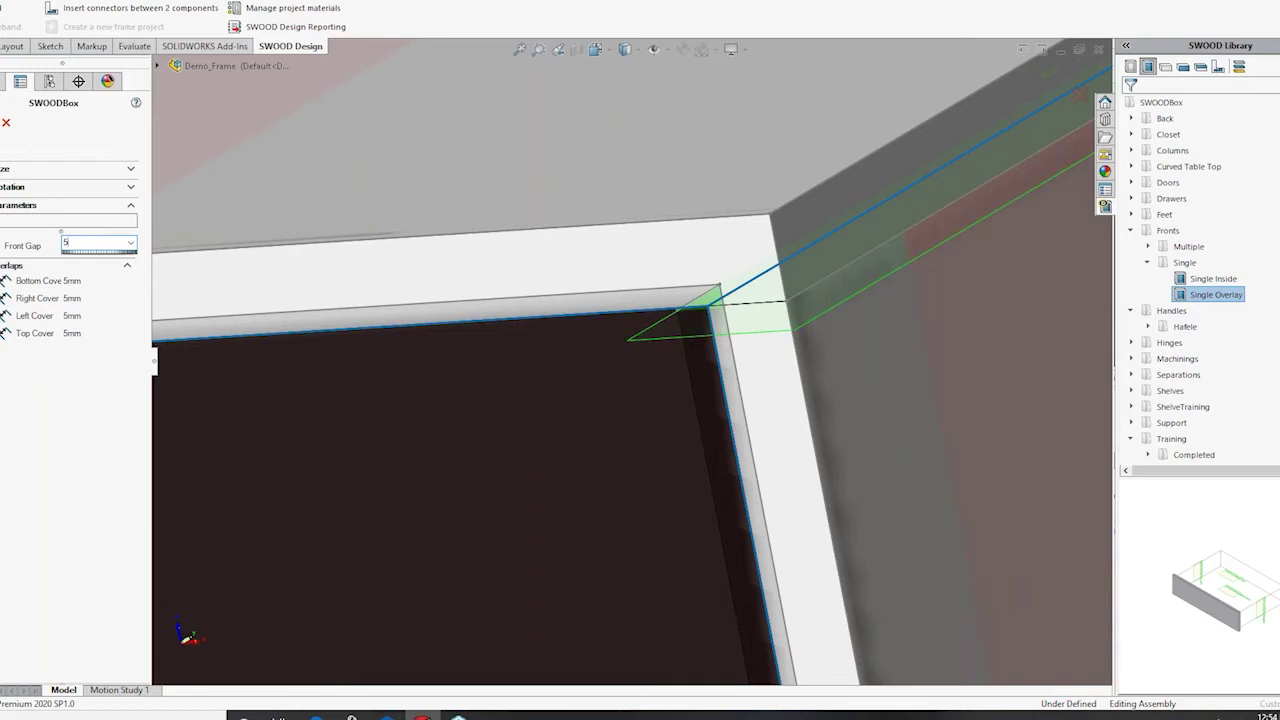
- Set the overlay front's Front Gap to 5 mm and apply the change
text(5)
key(Return)
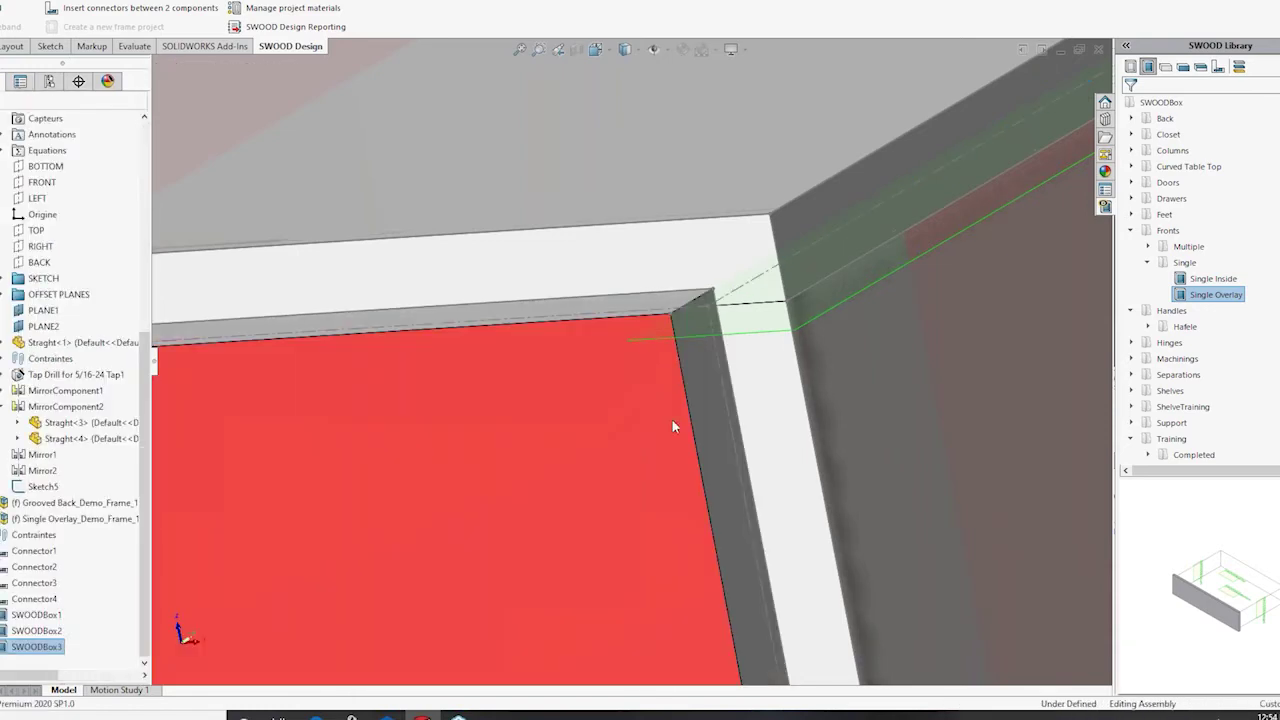
scroll(673, 427, up, 9)
middle_drag(543, 590, 566, 511)
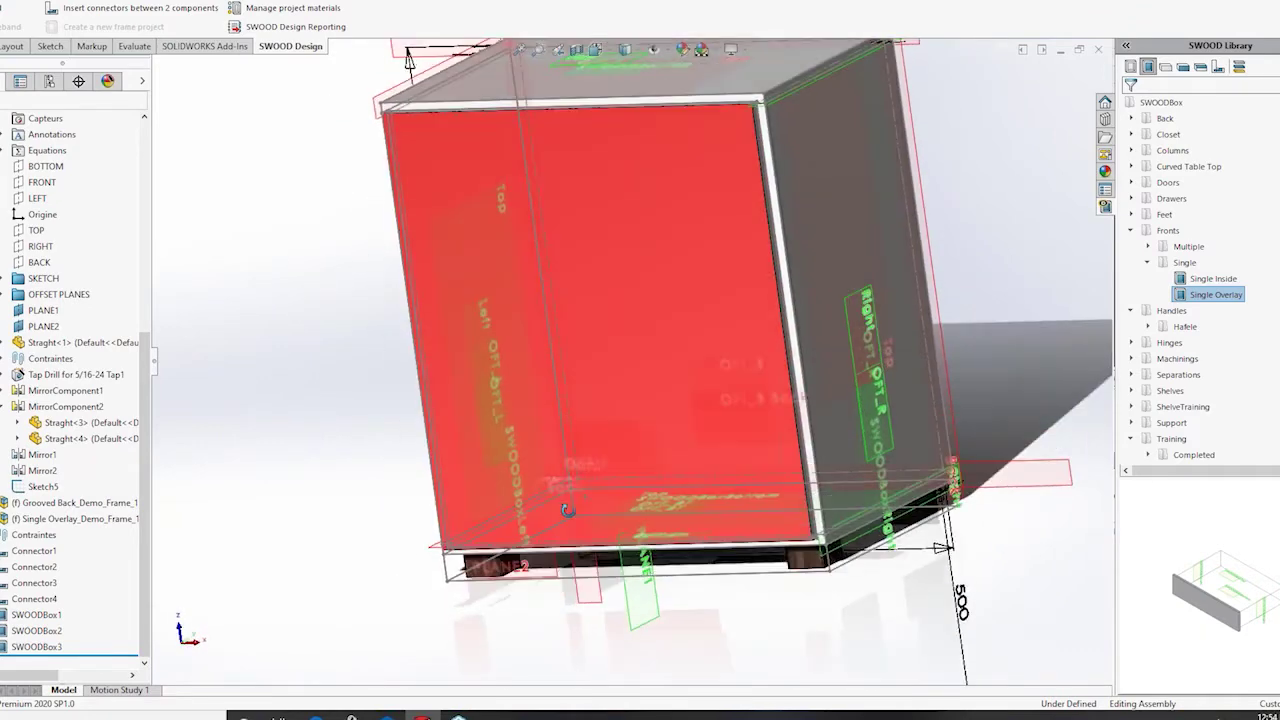
- Temporarily hide the overlay front and insert the BlCtD_107° hinge box from Hinges > Blum > Cliptop > Dual on the left side panel
click(1149, 262)
click(1132, 230)
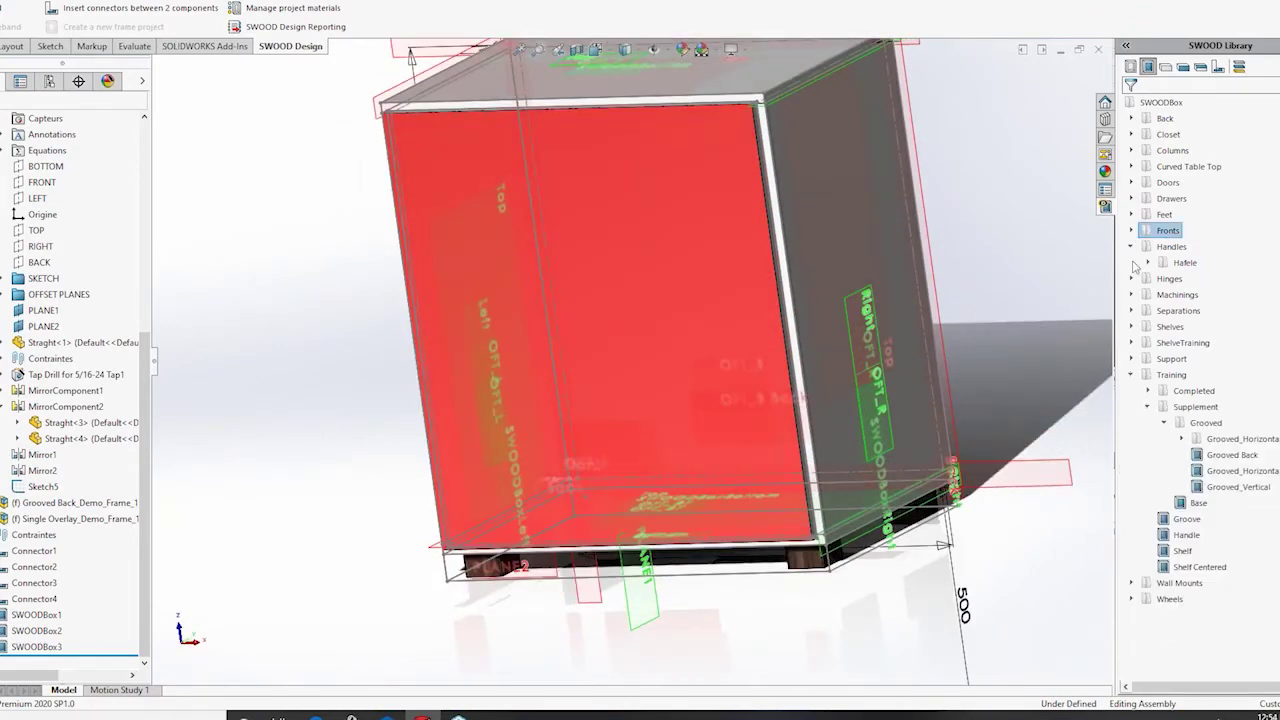
click(1131, 247)
click(1131, 263)
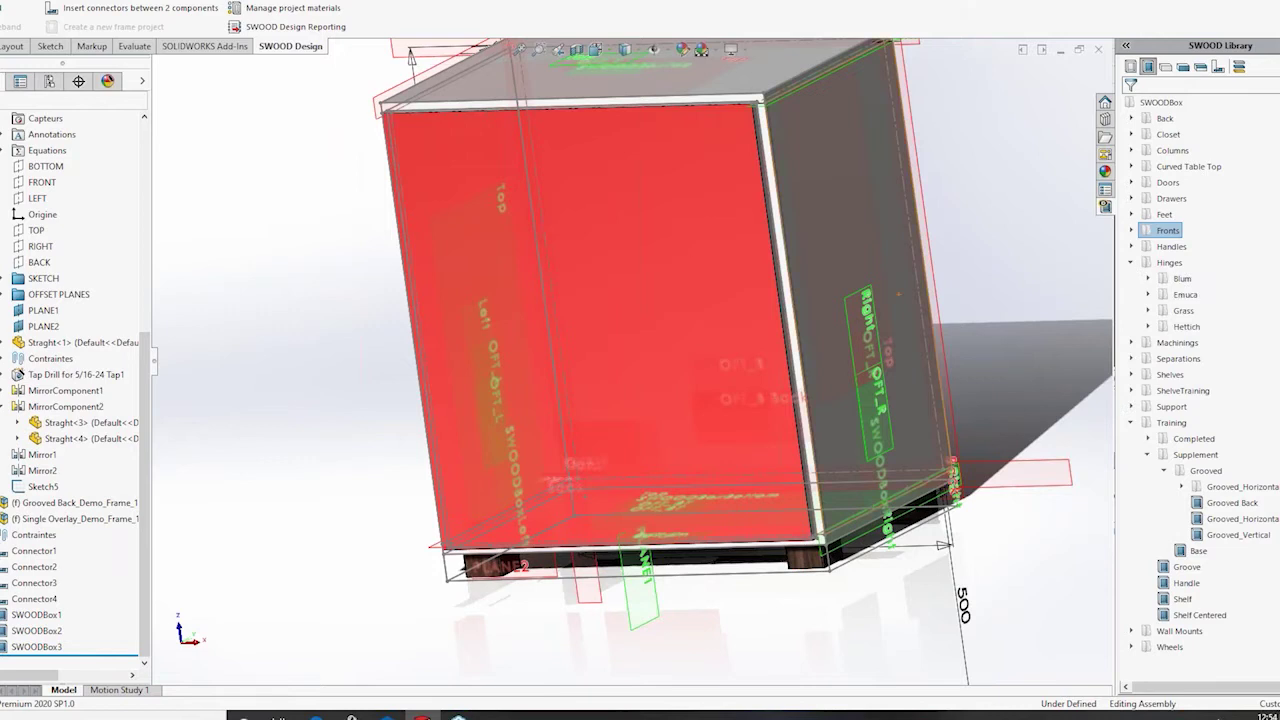
drag(420, 214, 448, 180)
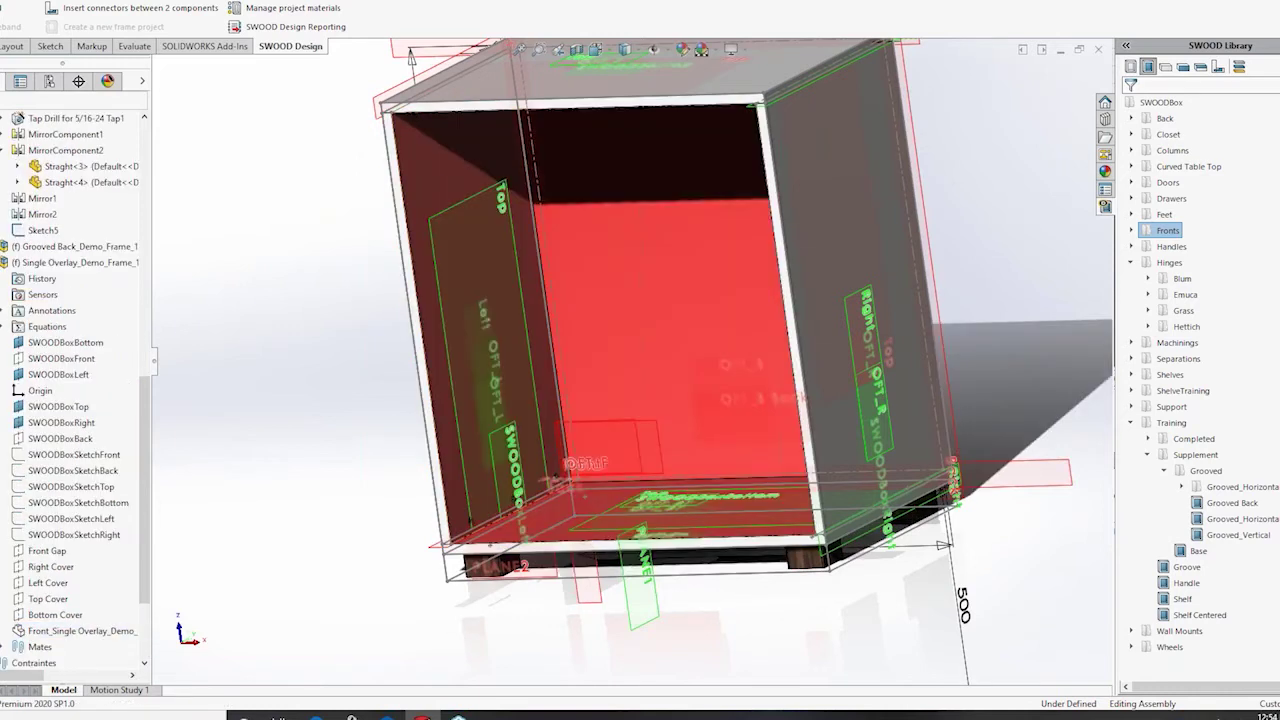
click(1148, 278)
click(1164, 294)
click(1236, 327)
drag(1236, 330, 475, 199)
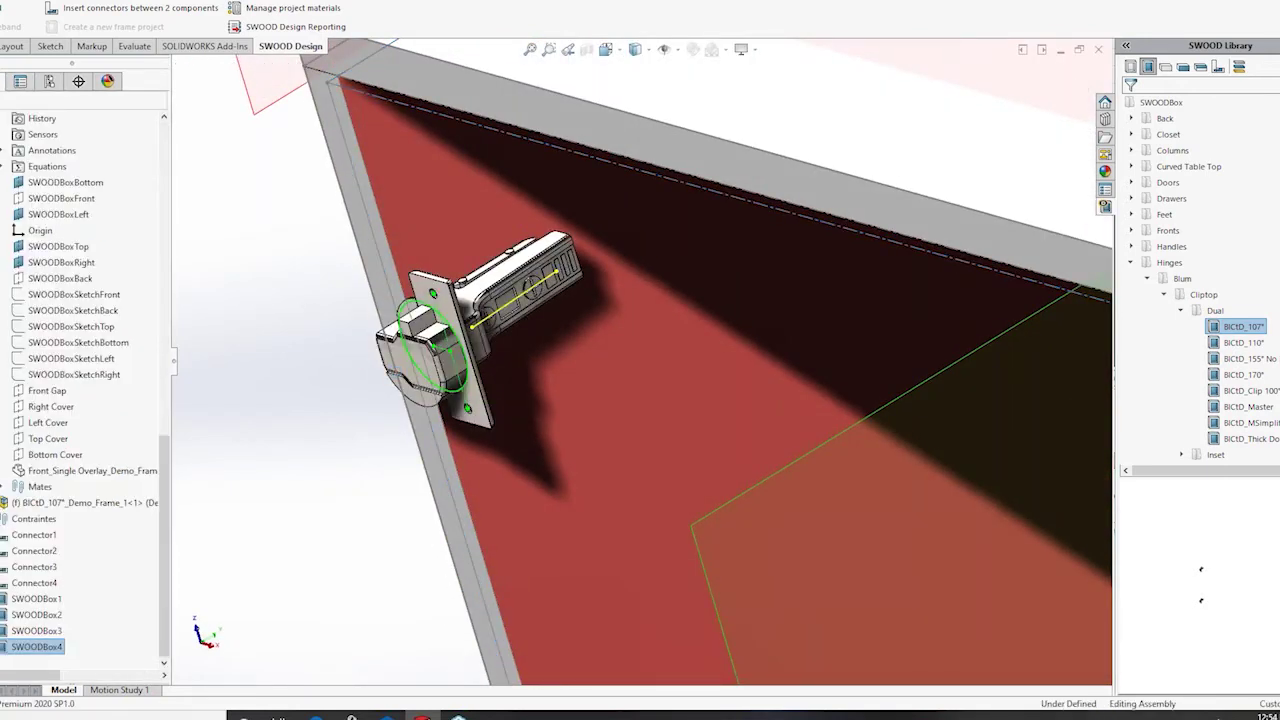
scroll(868, 418, up, 8)
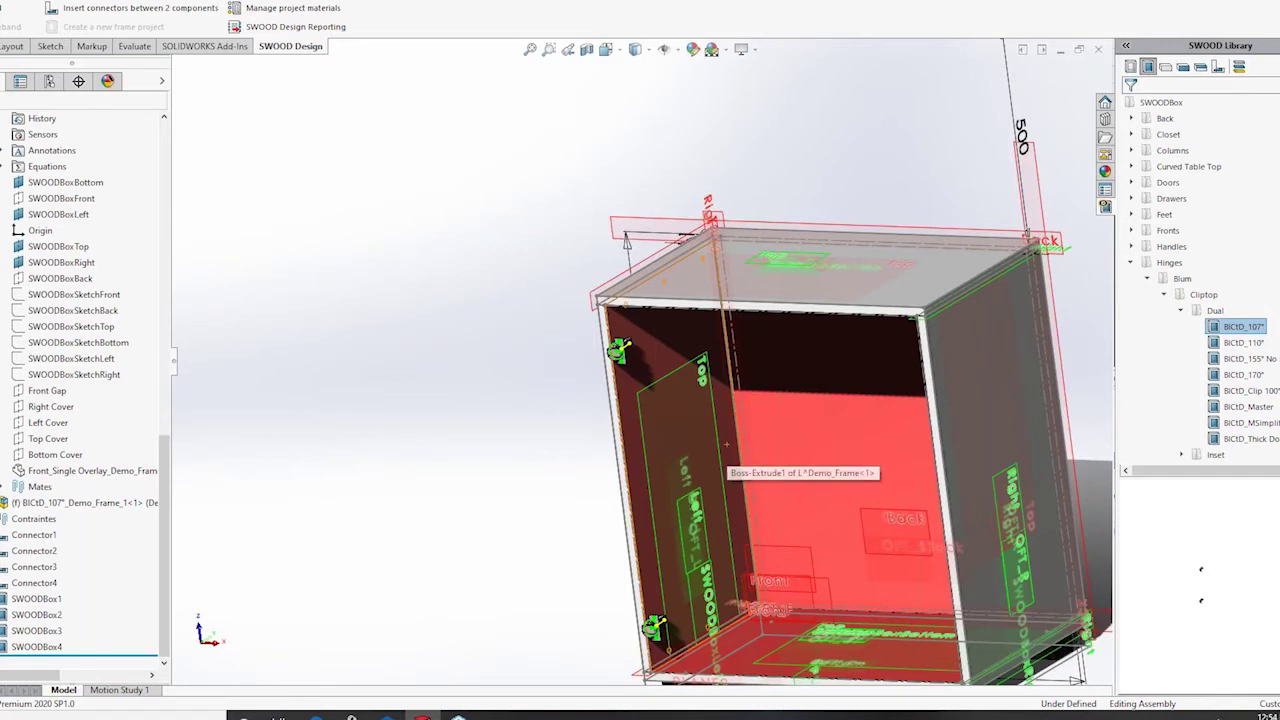
key(shift+Tab)
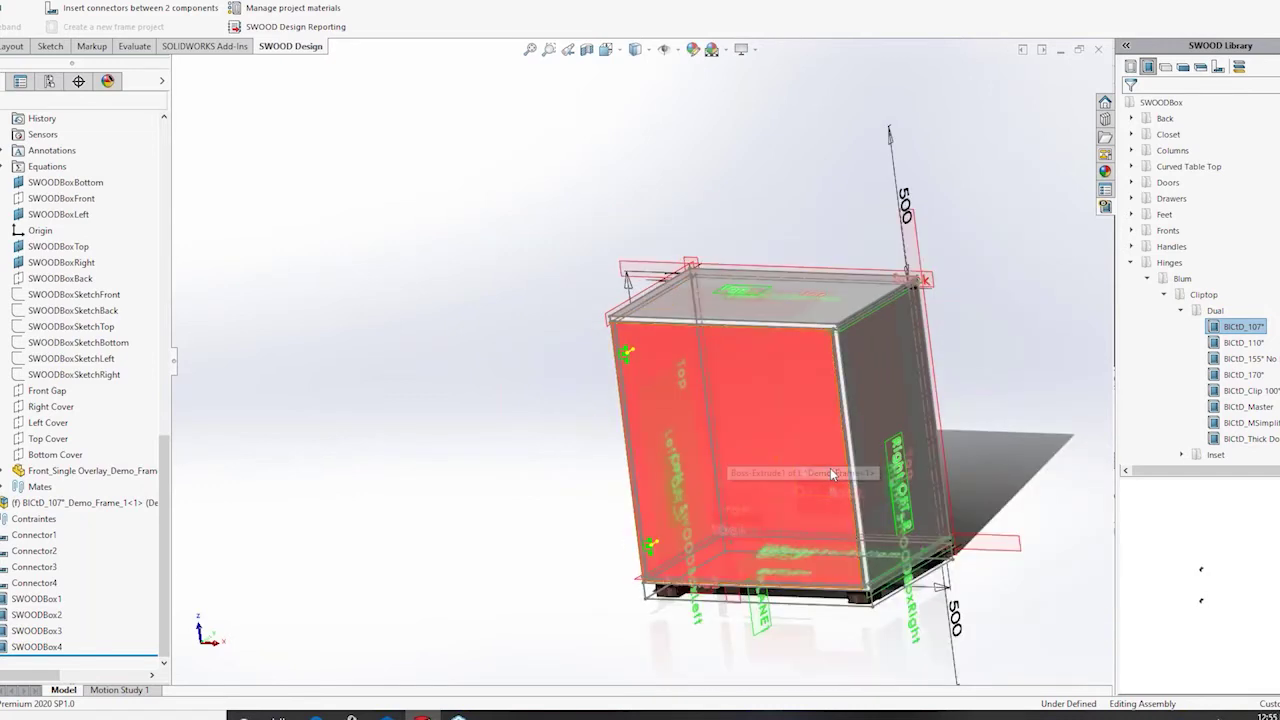
- Insert the Barkston bar handle from Handles > Hafele > Bars onto the cabinet's overlay front
click(1182, 311)
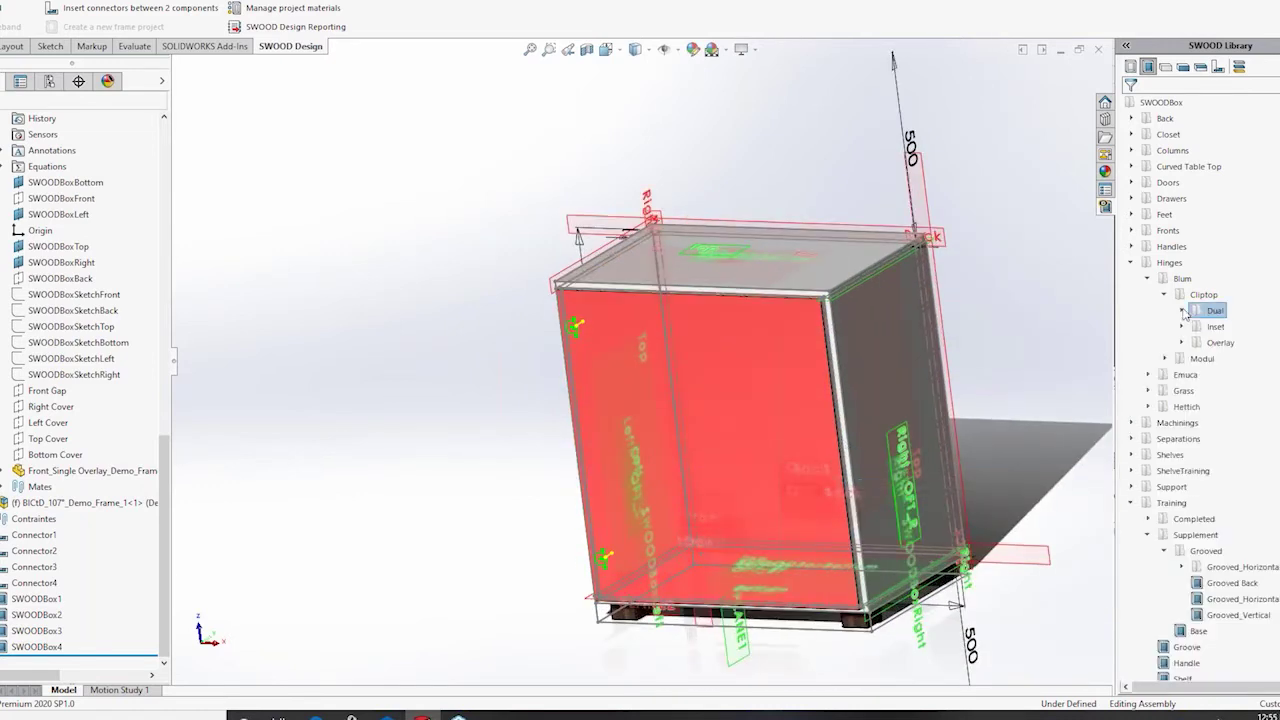
click(1165, 295)
click(1149, 279)
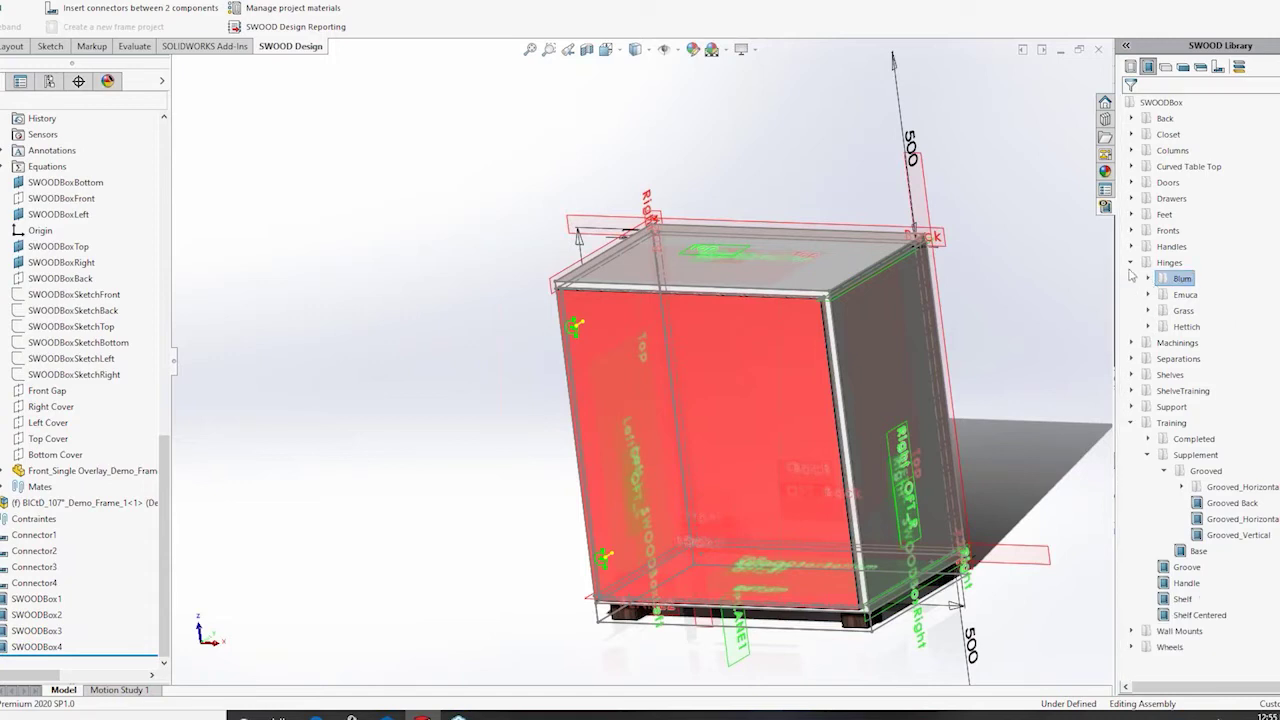
click(1131, 263)
click(1132, 247)
click(1149, 262)
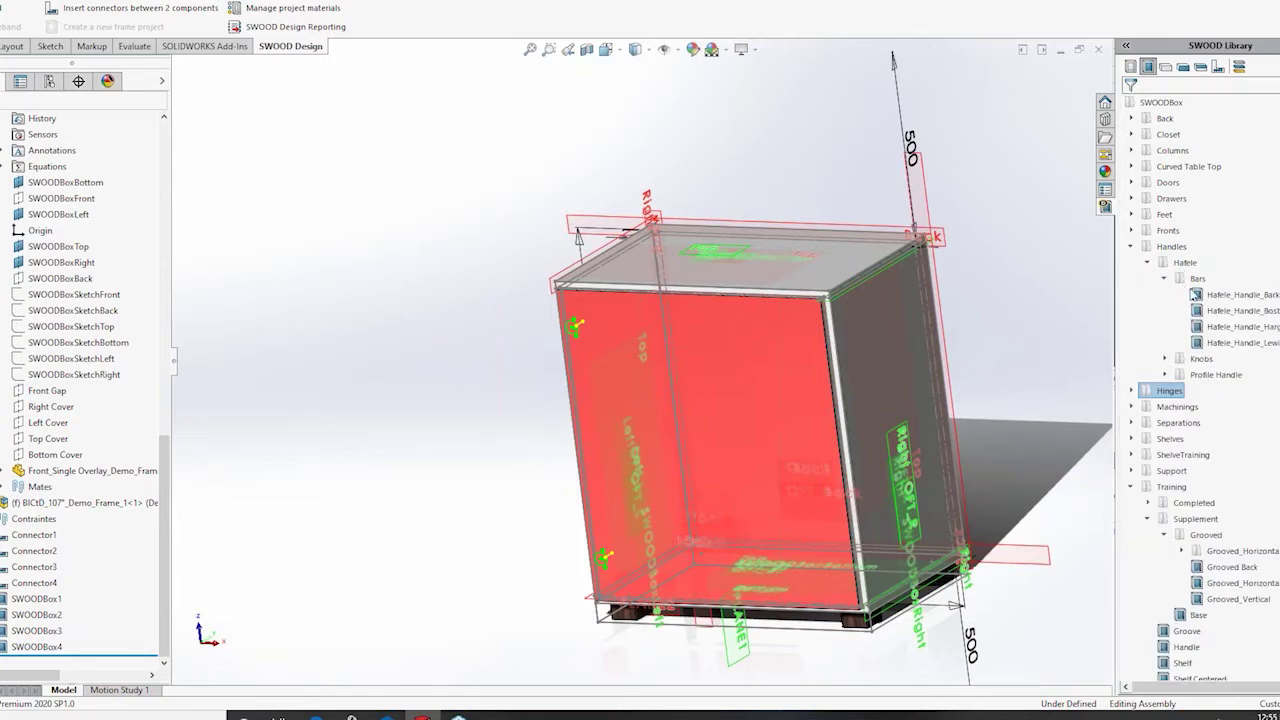
click(1208, 296)
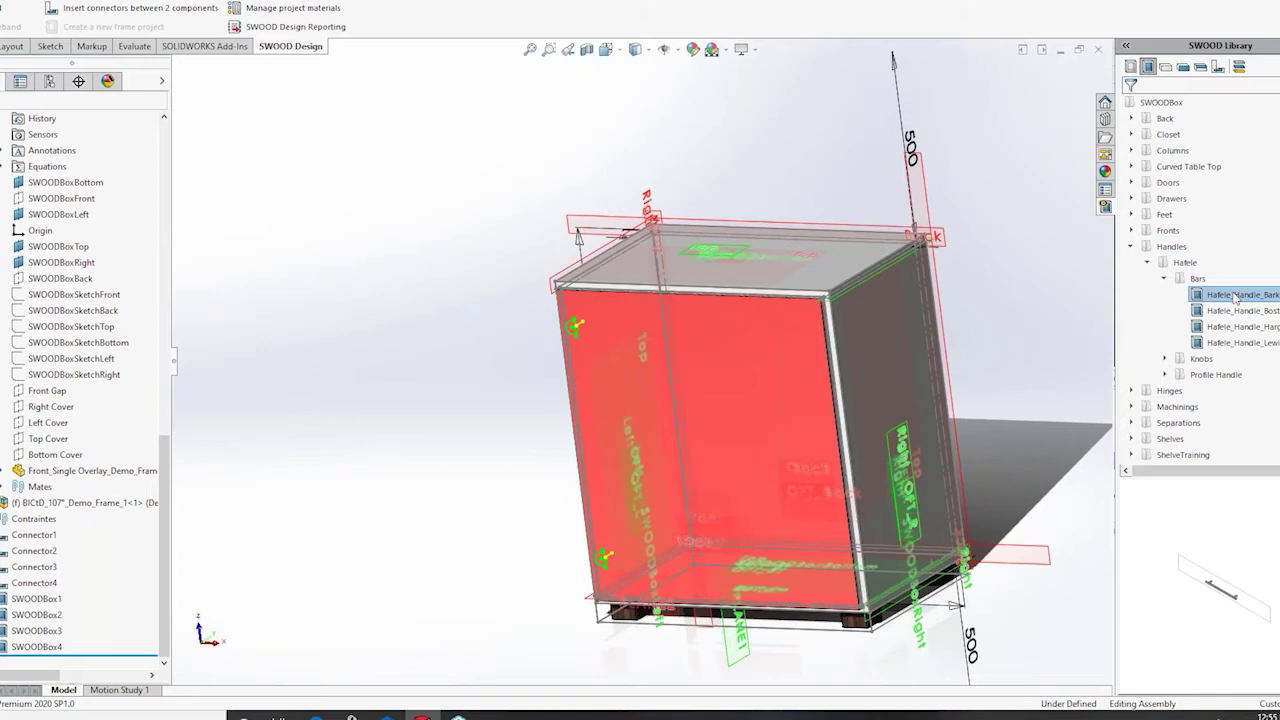
click(829, 370)
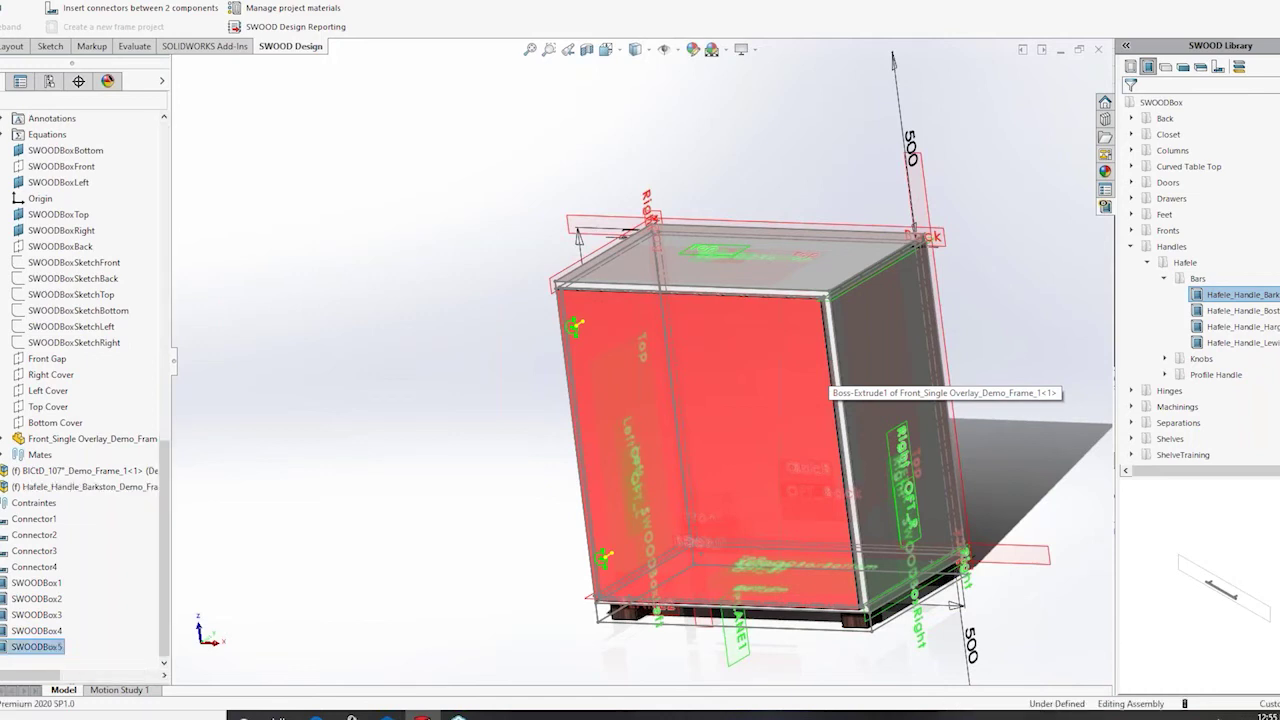
- Edit the Barkston handle's SWOODBox and set its Orientation to Vertical
click(36, 647)
click(45, 603)
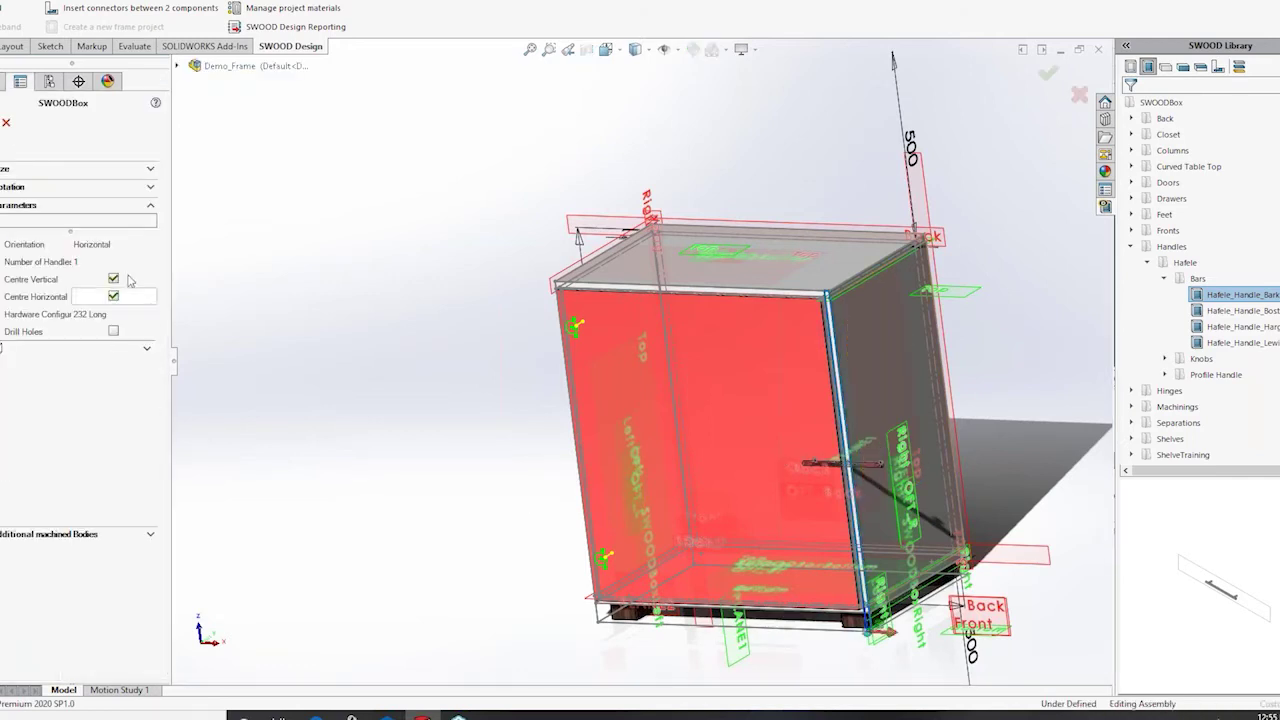
click(140, 244)
click(139, 267)
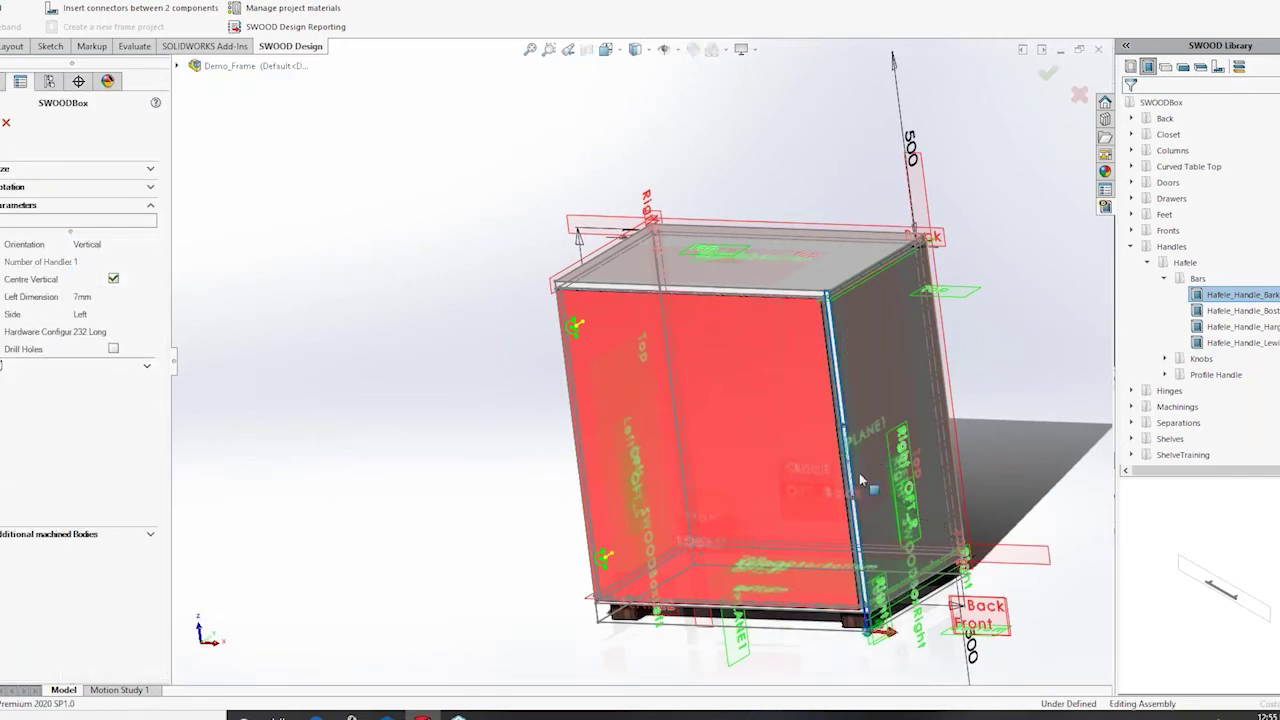
scroll(790, 422, down, 5)
middle_drag(786, 420, 818, 437)
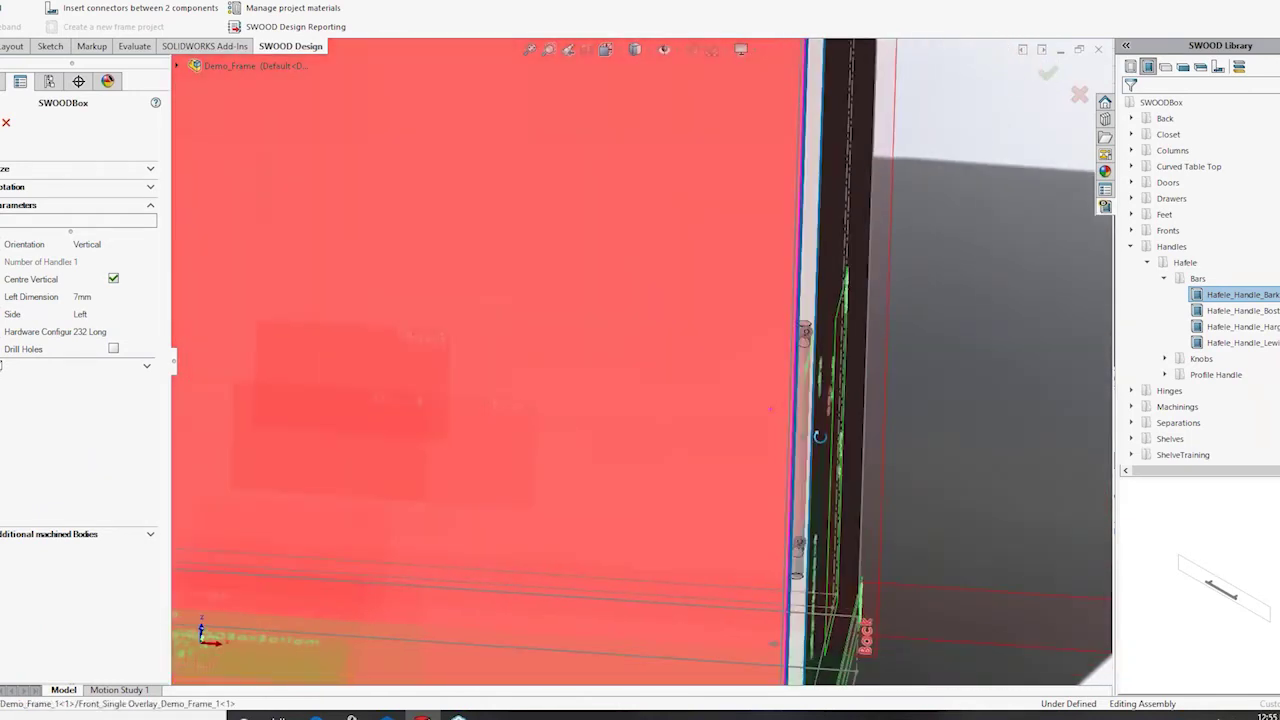
- Place the handle on the Right side with a Right Dimension of 75 mm
click(91, 317)
click(90, 337)
click(89, 300)
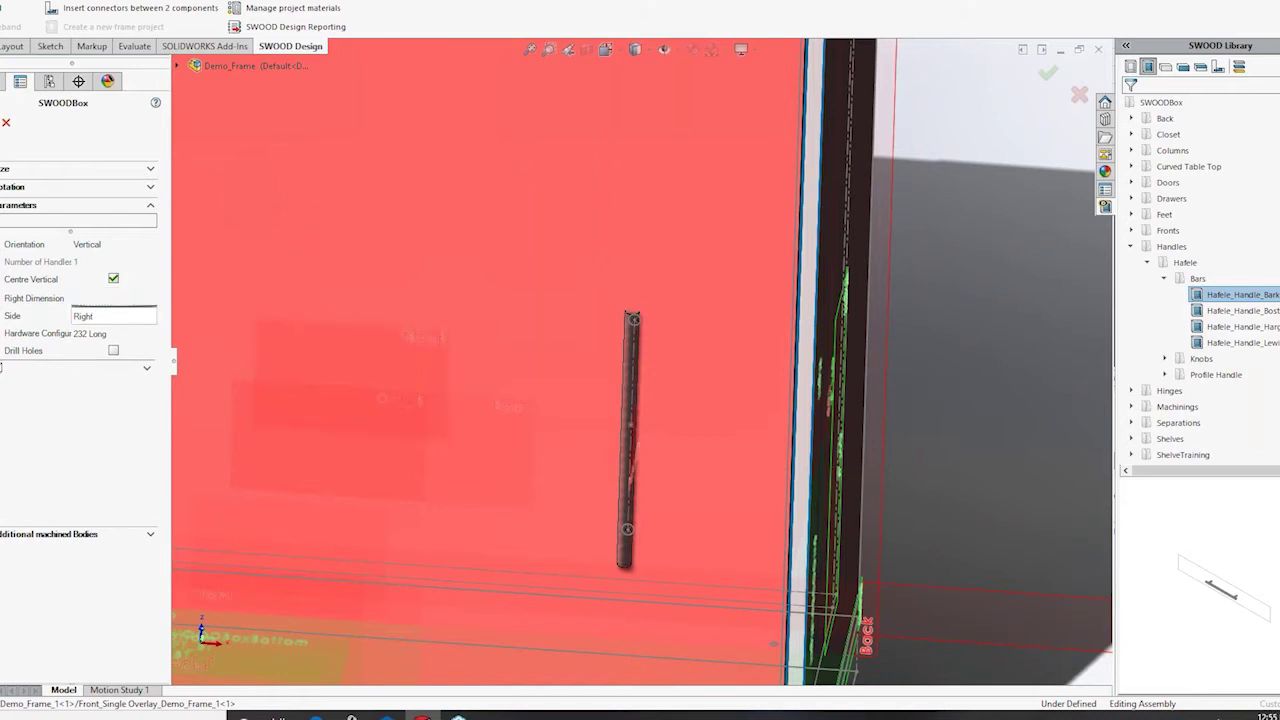
key(Return)
click(110, 297)
text(75)
key(Return)
- Enable Drill Holes for the handle, with a drilling diameter of 5 and a depth of 20
click(122, 350)
click(113, 349)
middle_drag(772, 372, 721, 359)
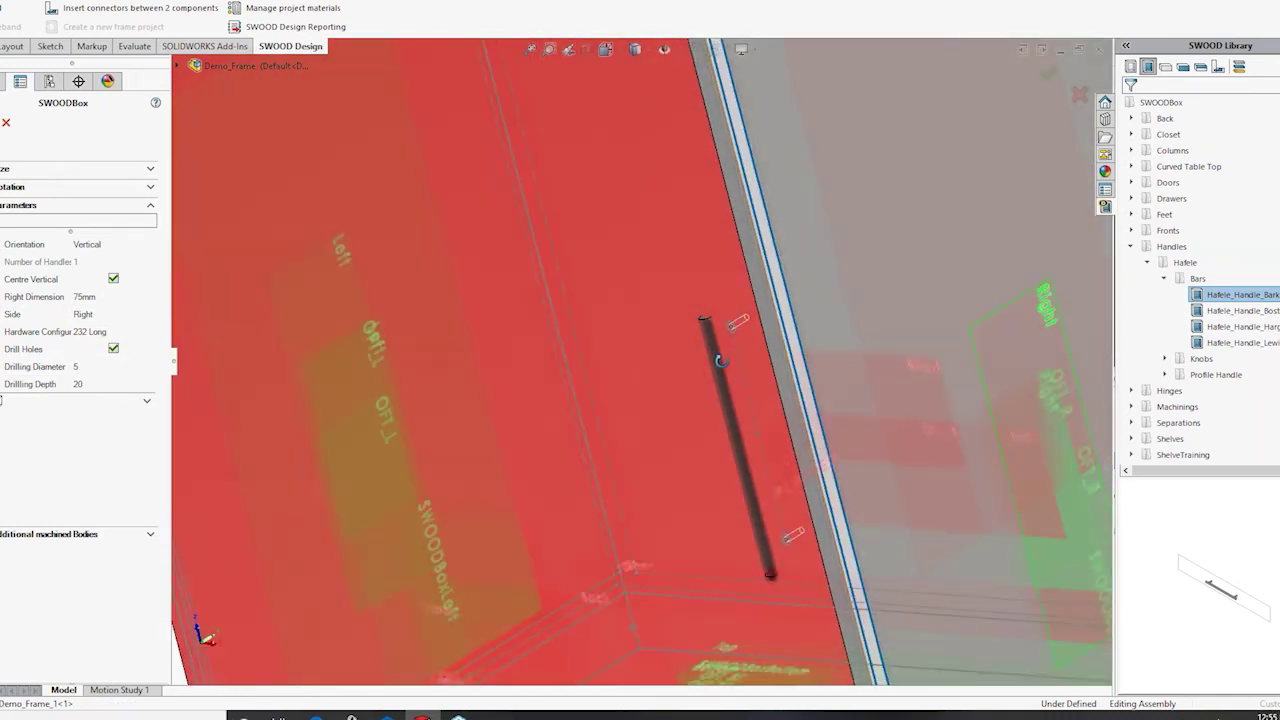
- Redefine the handle box's size references with faces of the Single Overlay front and apply the change
click(66, 188)
click(85, 170)
click(703, 373)
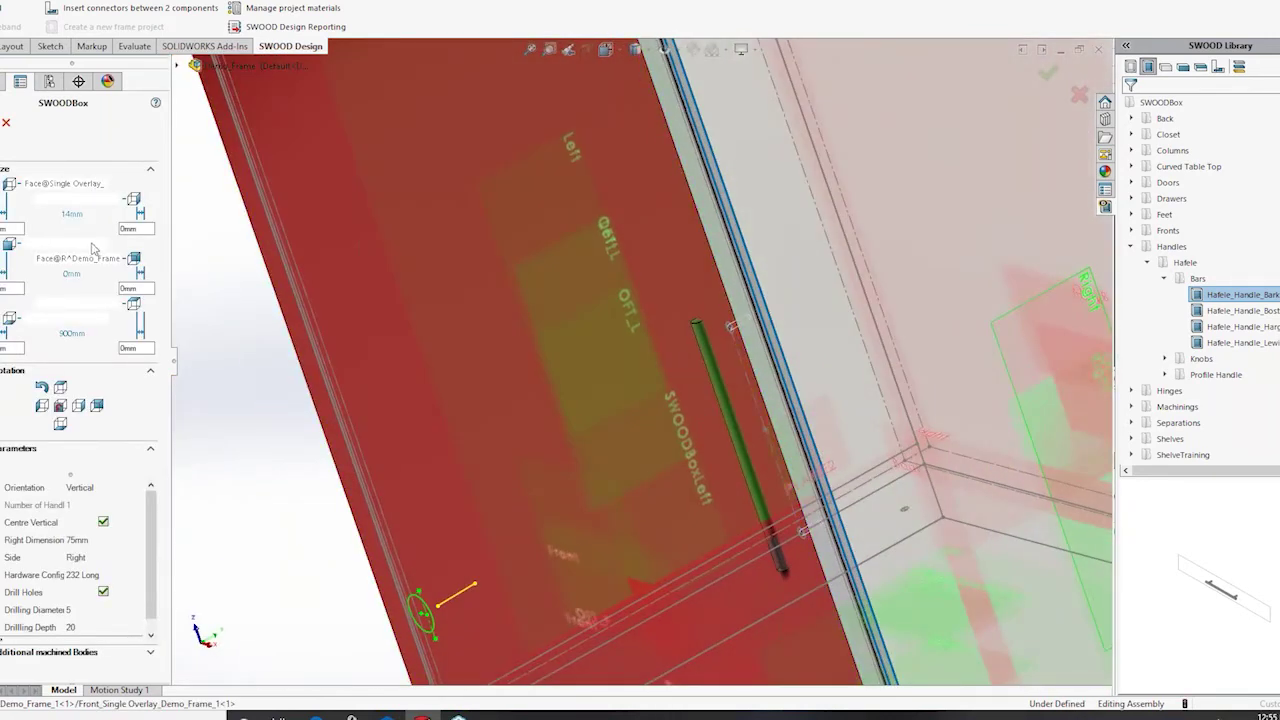
click(92, 247)
click(500, 182)
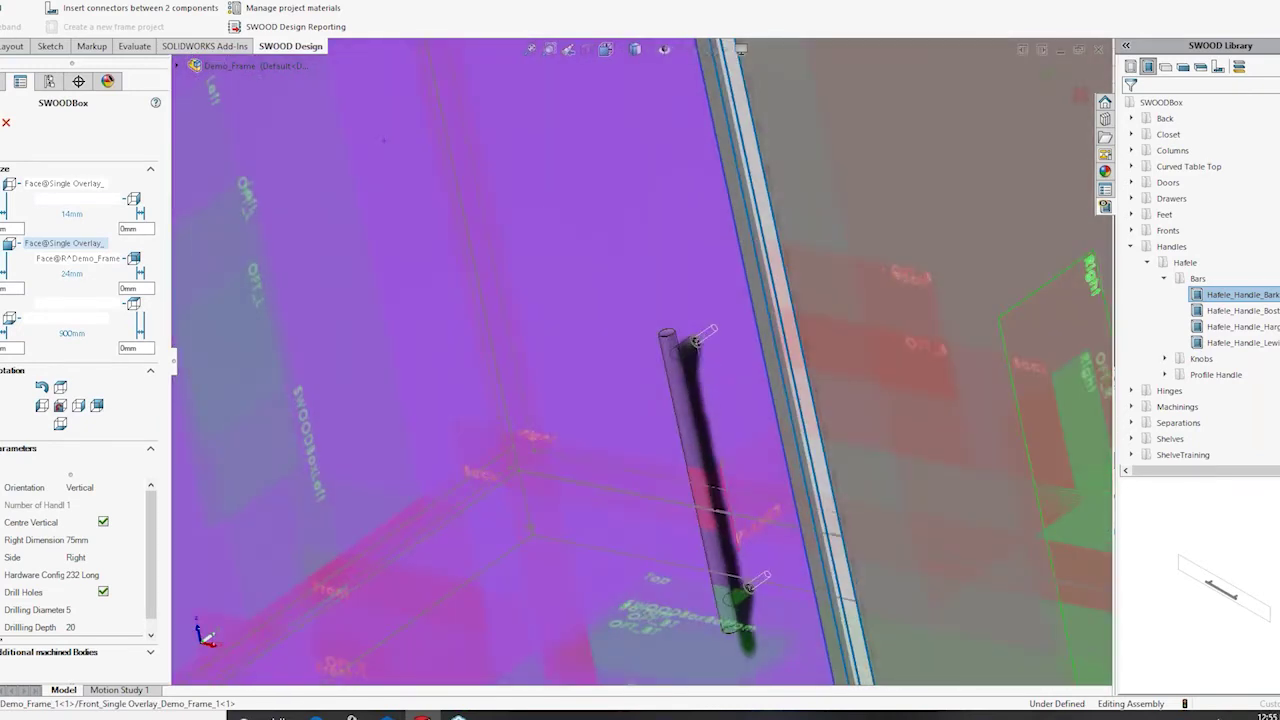
key(Return)
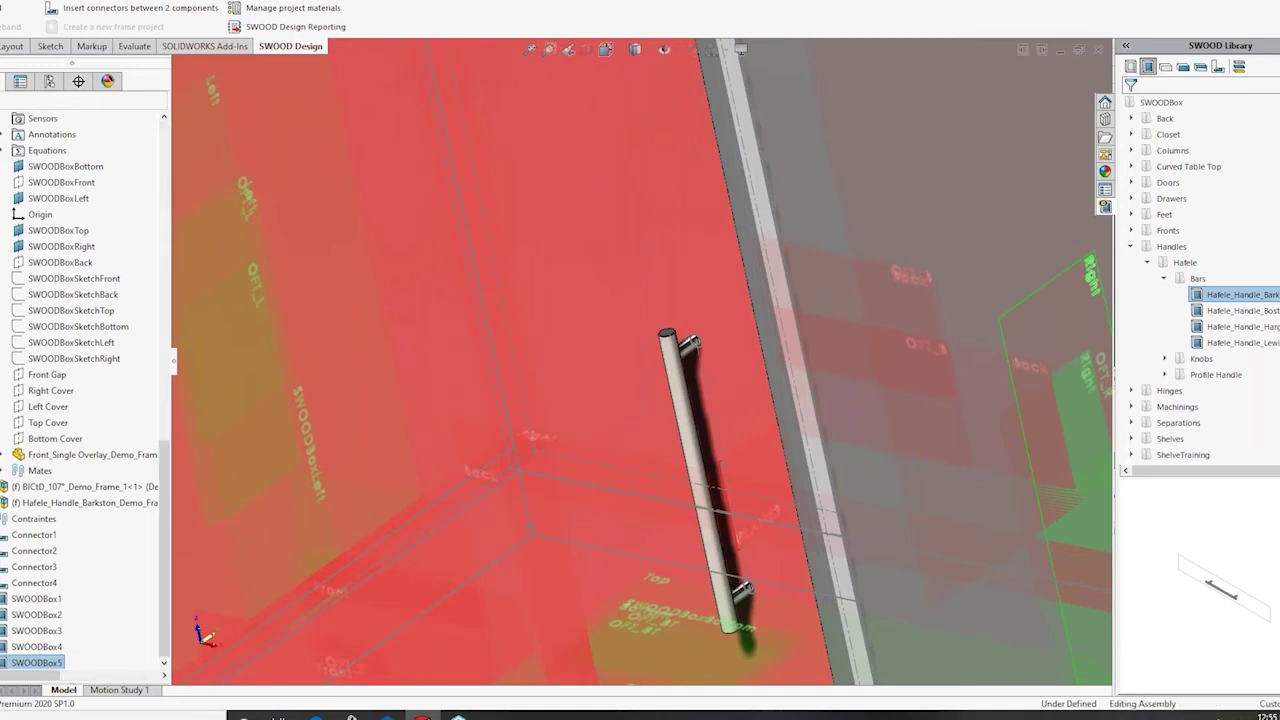
- Save the cabinet assembly with its new handle
scroll(626, 406, up, 1)
scroll(628, 412, up, 5)
middle_drag(630, 416, 657, 347)
key(ctrl+s)
click(1020, 386)
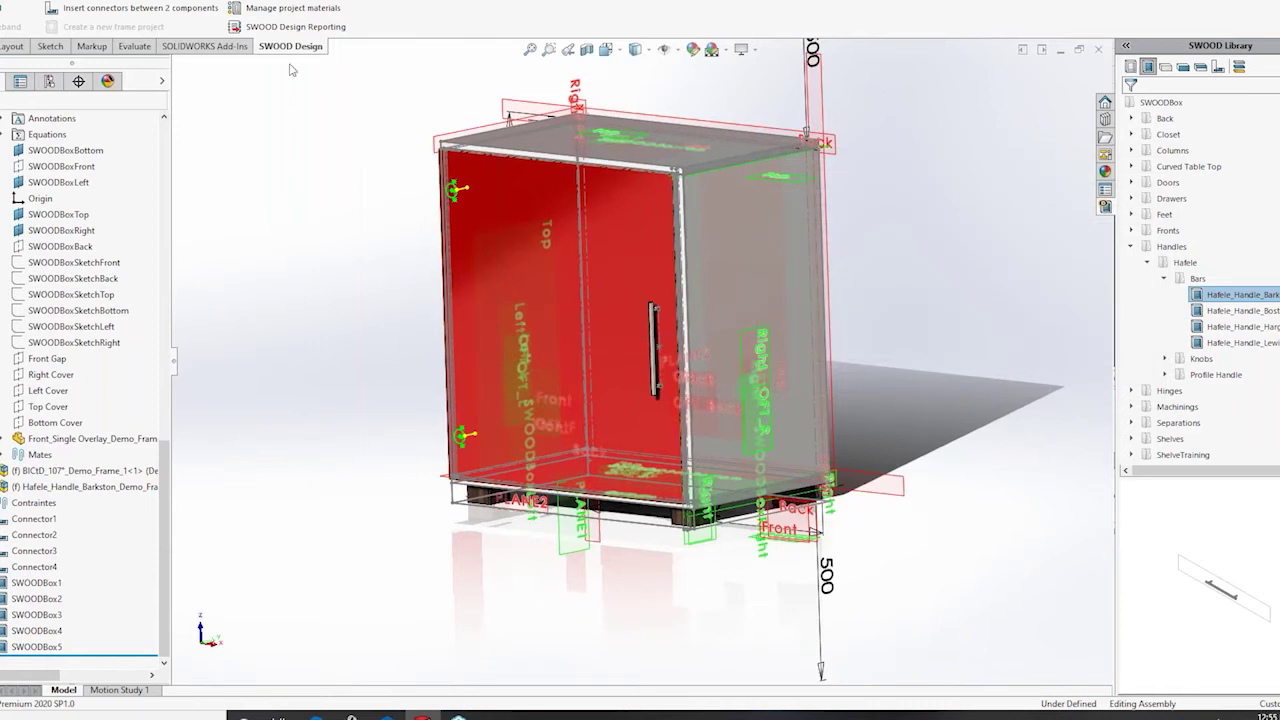
- Assign the customized Beech material to the left, right, top and bottom panels and the overlay front
click(305, 12)
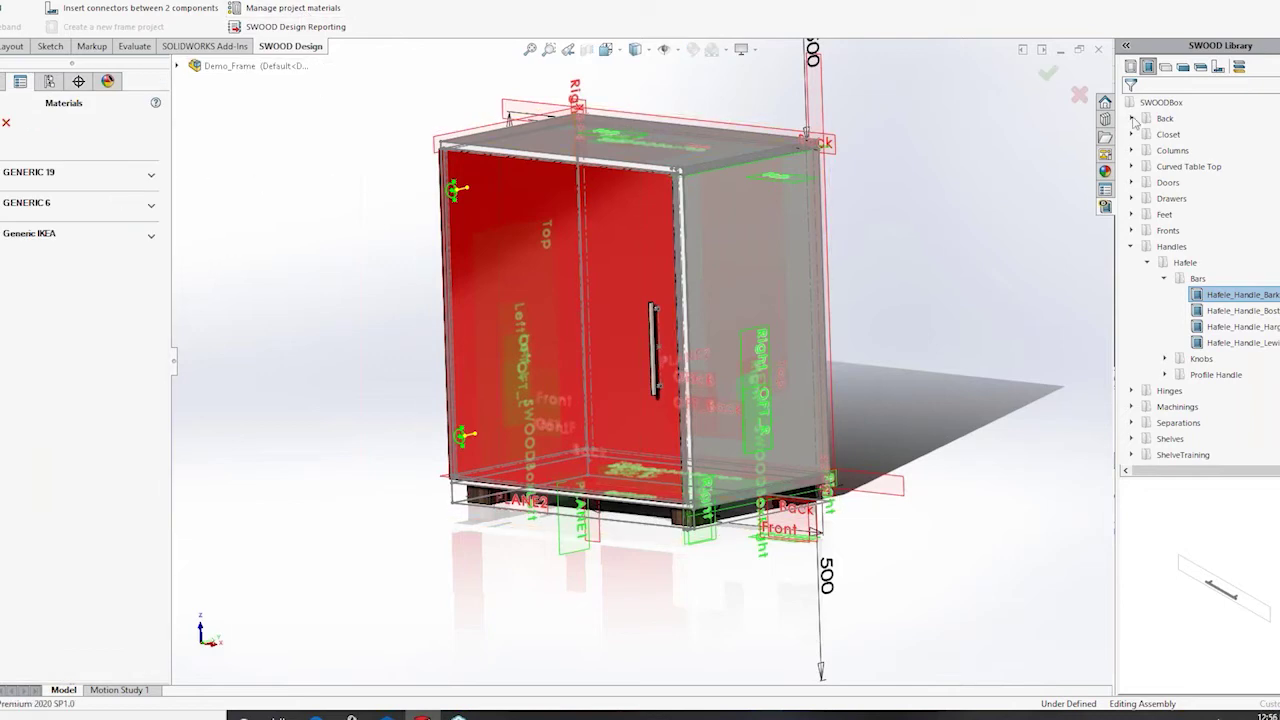
click(1240, 66)
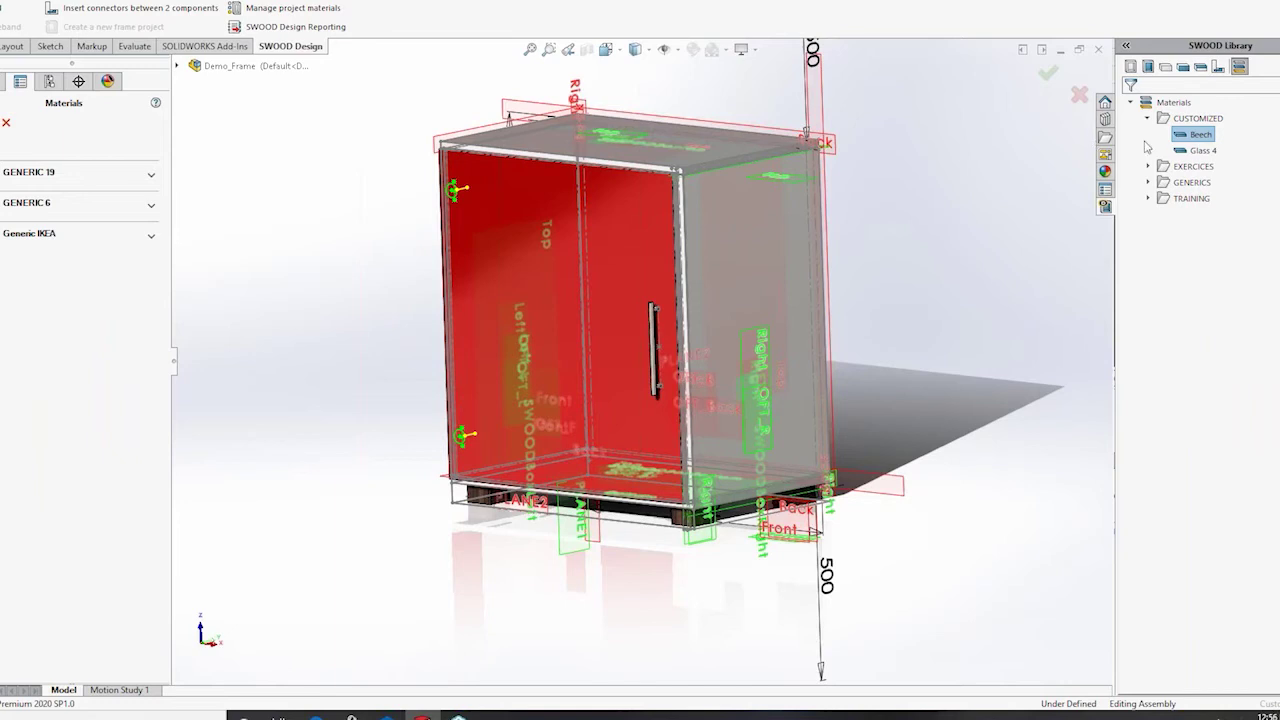
double_click(1200, 132)
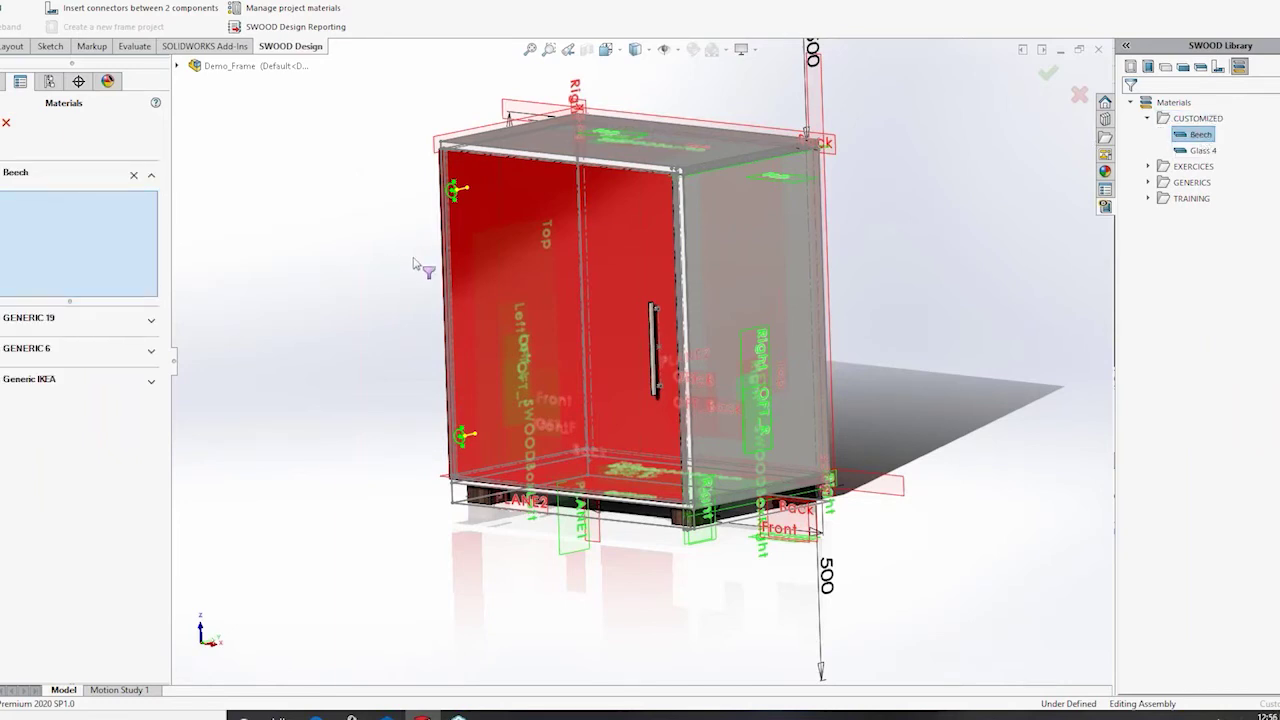
click(593, 215)
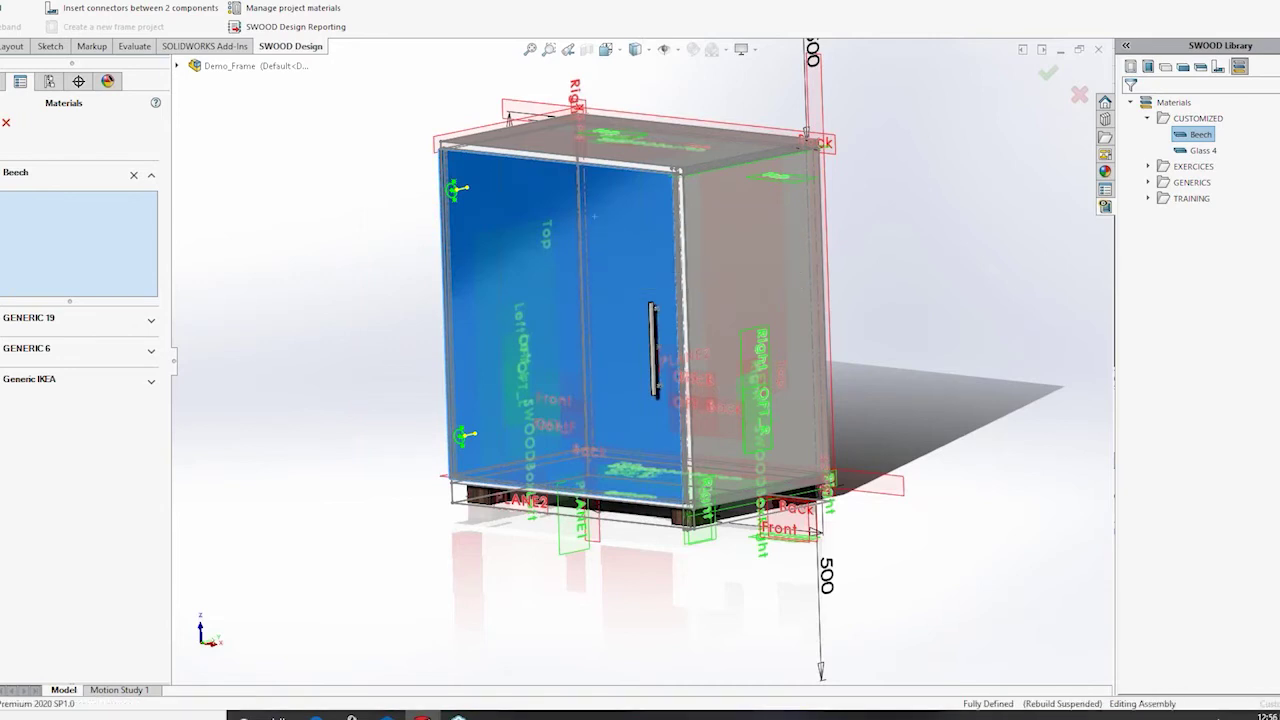
click(554, 327)
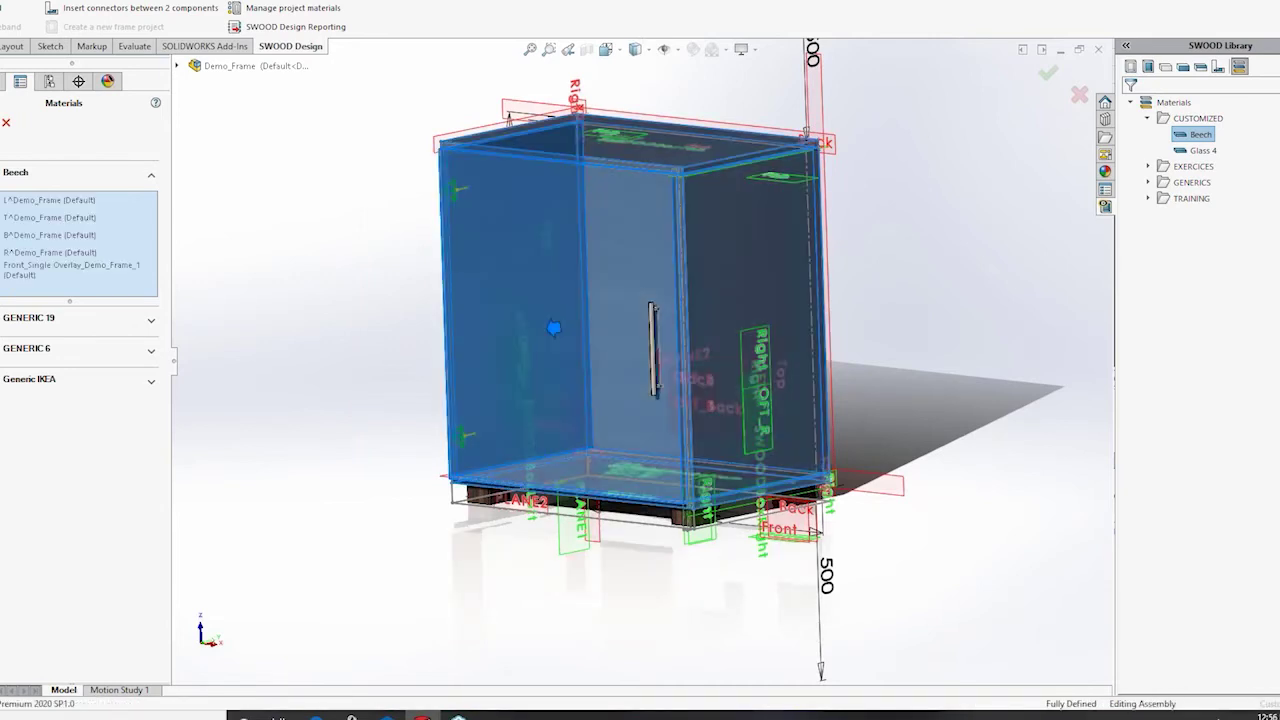
click(0, 124)
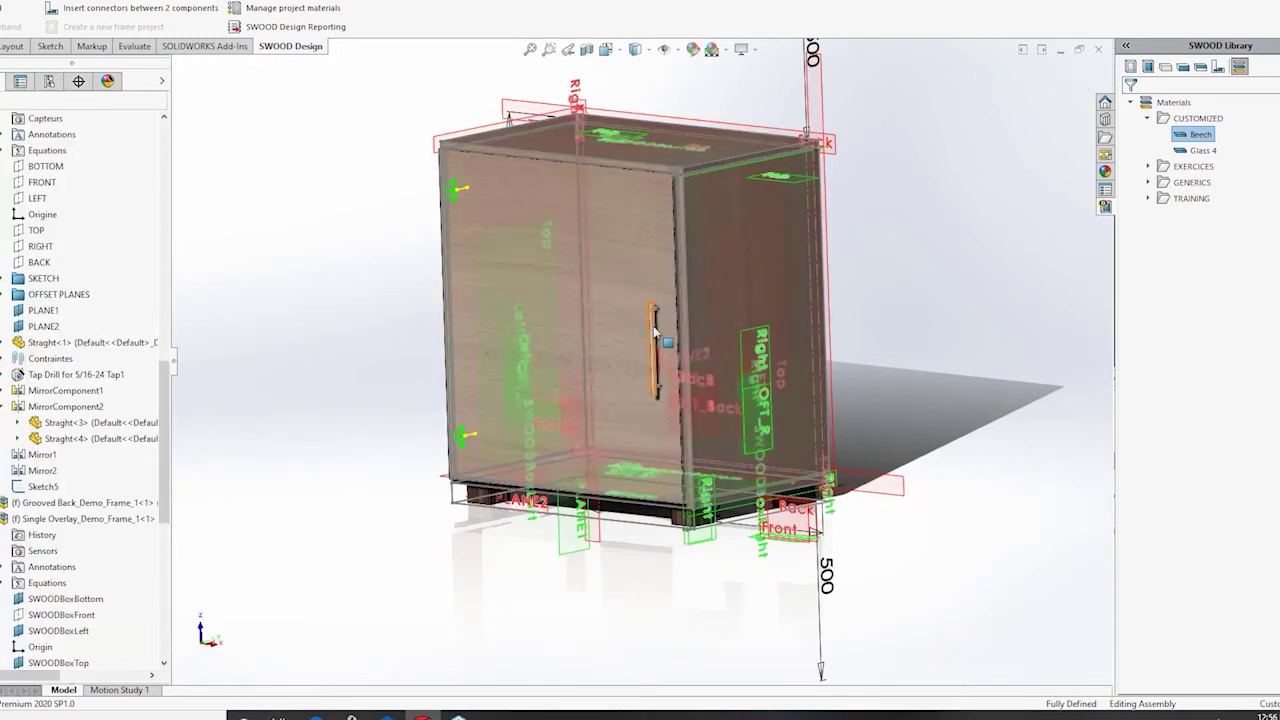
- Hide the bar handle to inspect its drilled hole in the overlay front, and show the handle again
scroll(655, 330, down, 5)
click(652, 338)
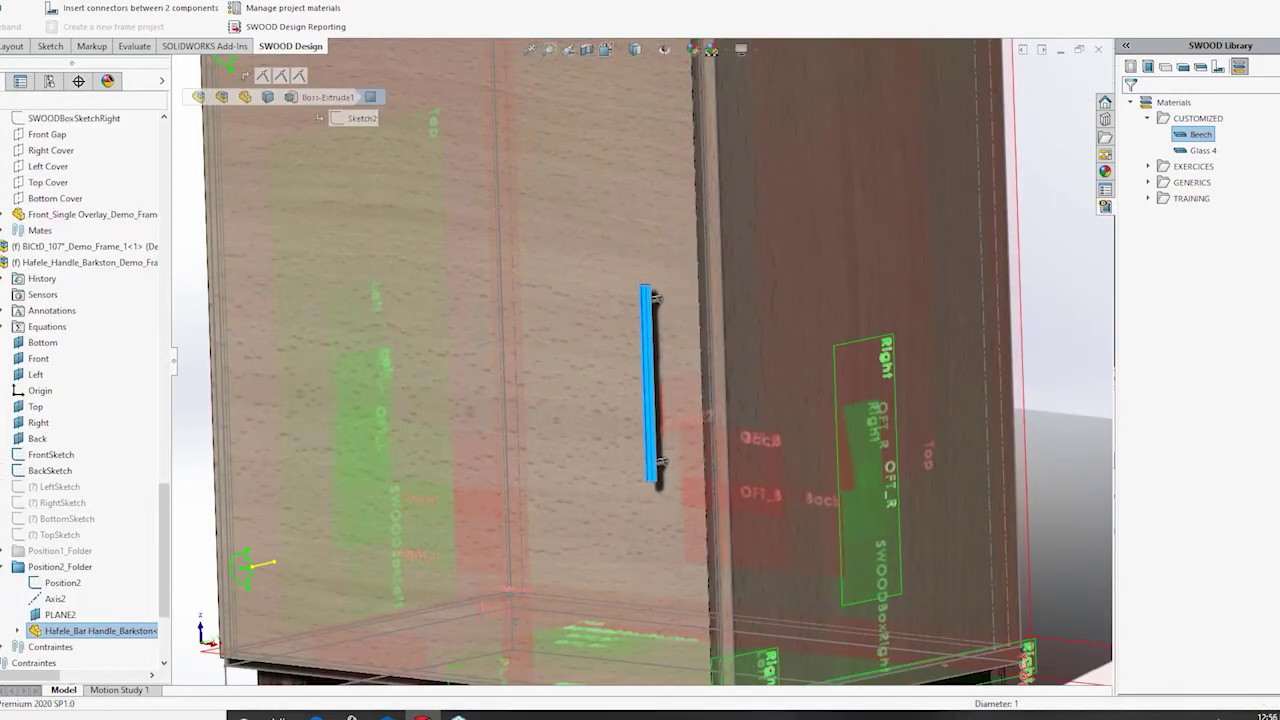
key(Tab)
scroll(655, 298, down, 7)
mouse_move(685, 320)
middle_down()
mouse_move(751, 334)
mouse_move(720, 300)
mouse_move(699, 325)
middle_up()
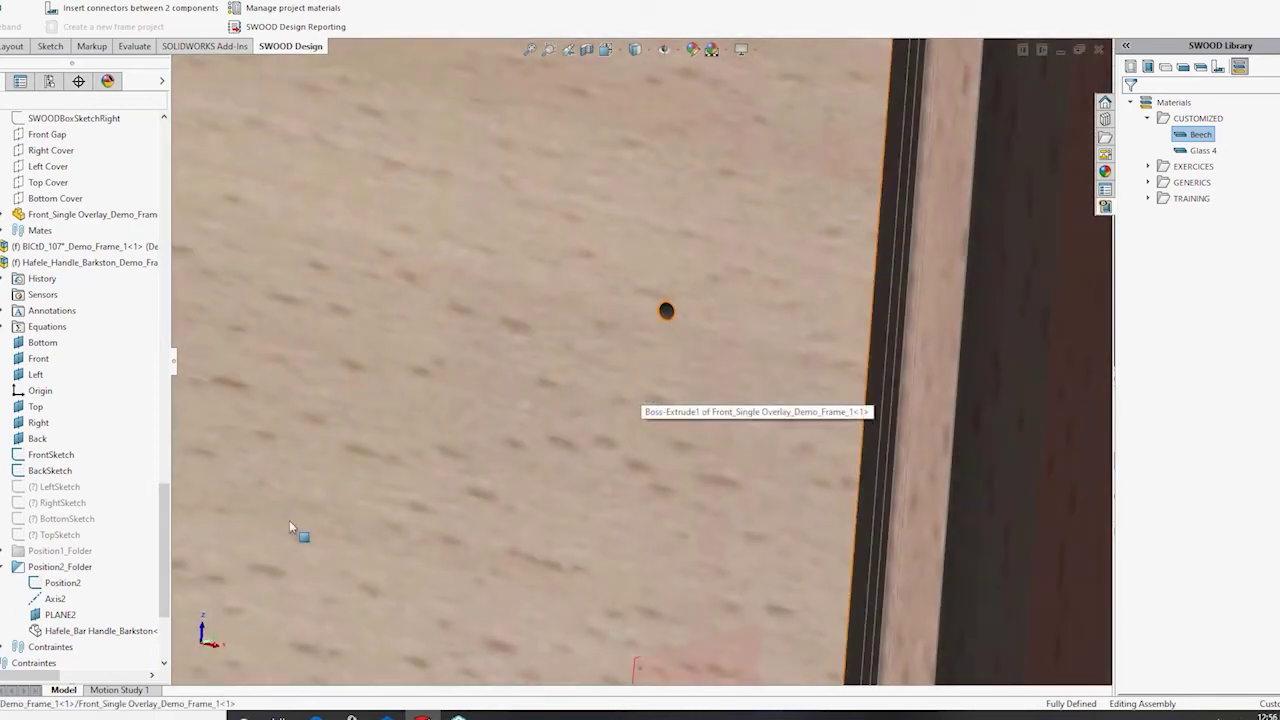
click(54, 634)
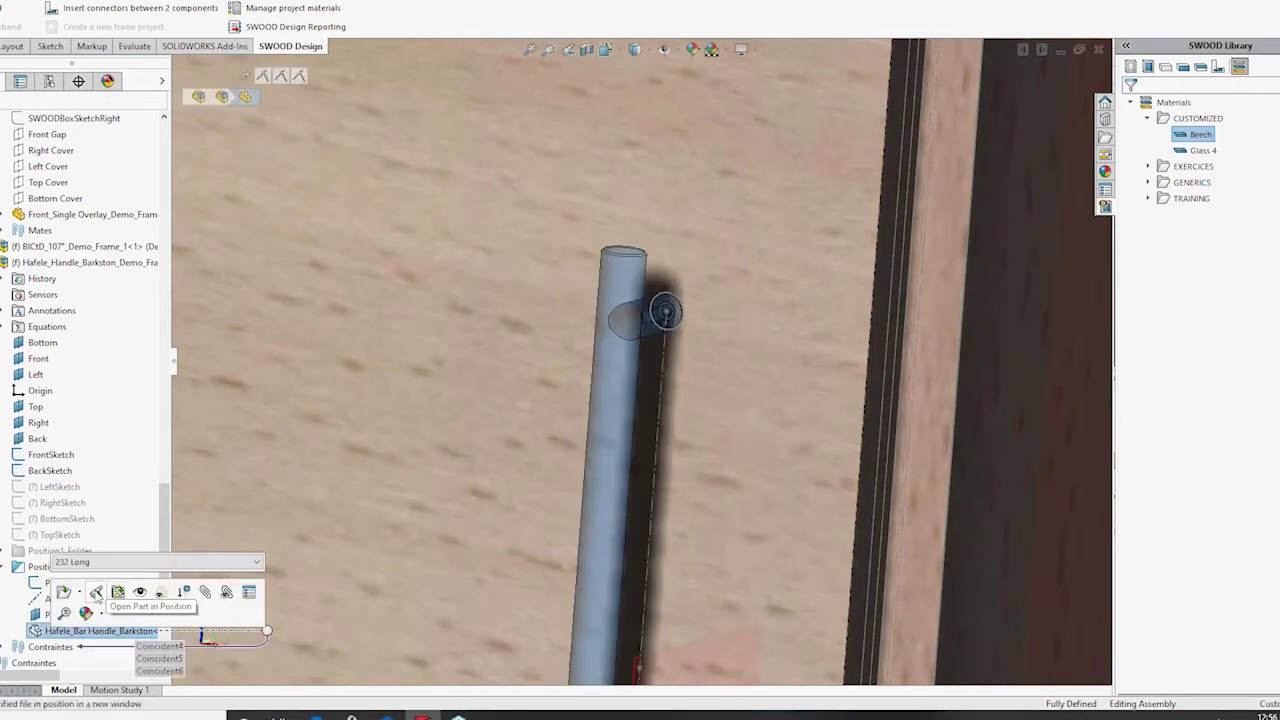
click(141, 593)
key(f)
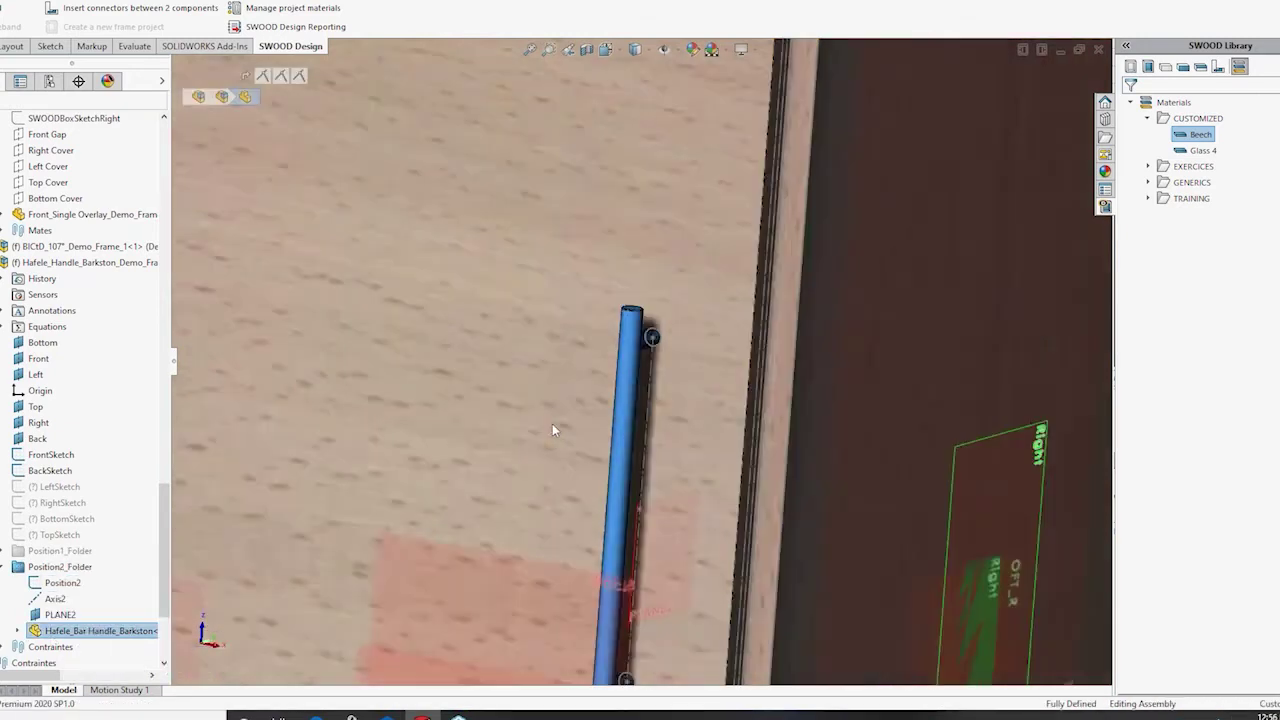
middle_drag(505, 354, 175, 296)
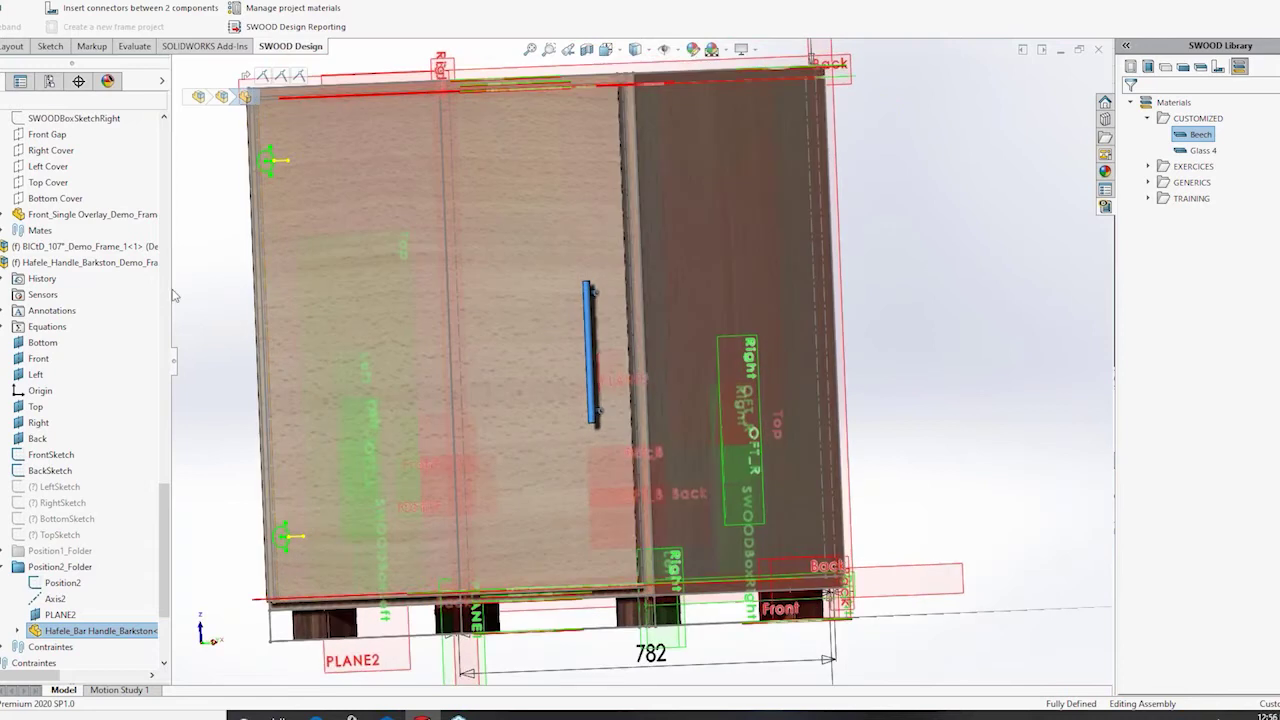
- Edit the cabinet frame, setting its width to 1200 mm and its height to 1000 mm, and apply the change
click(1, 262)
scroll(2, 380, up, 7)
click(1, 406)
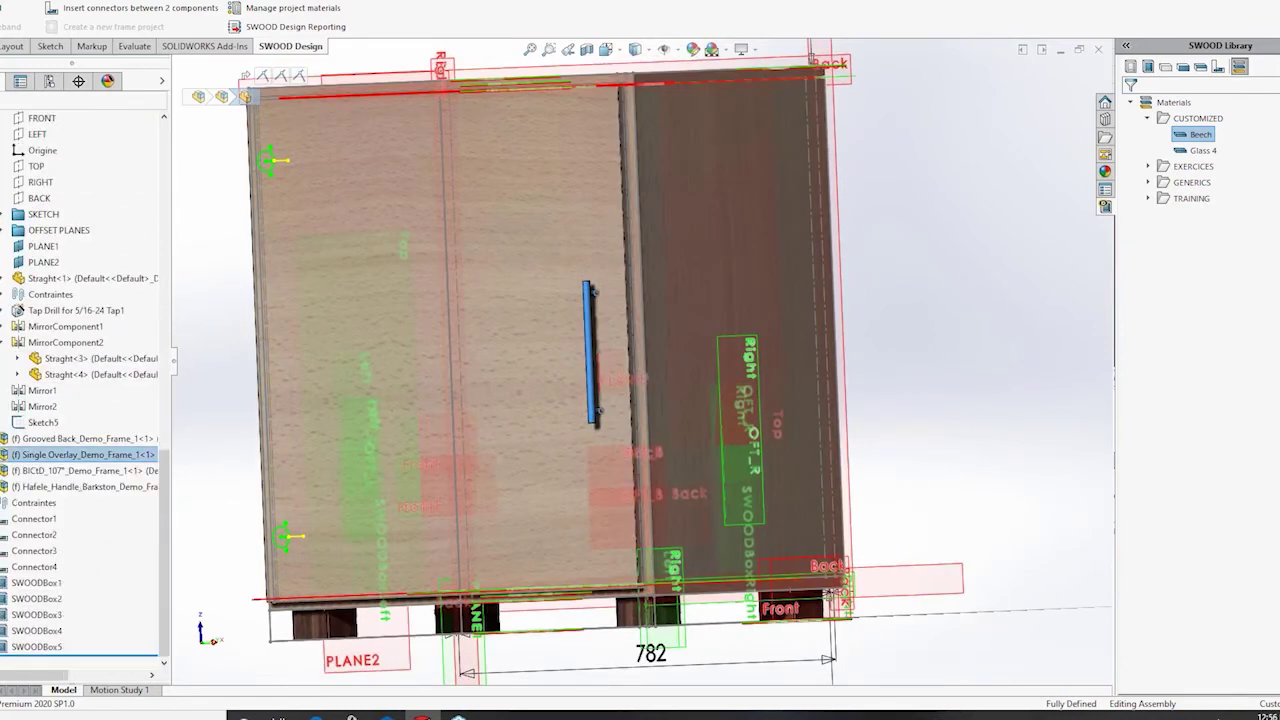
scroll(587, 362, up, 3)
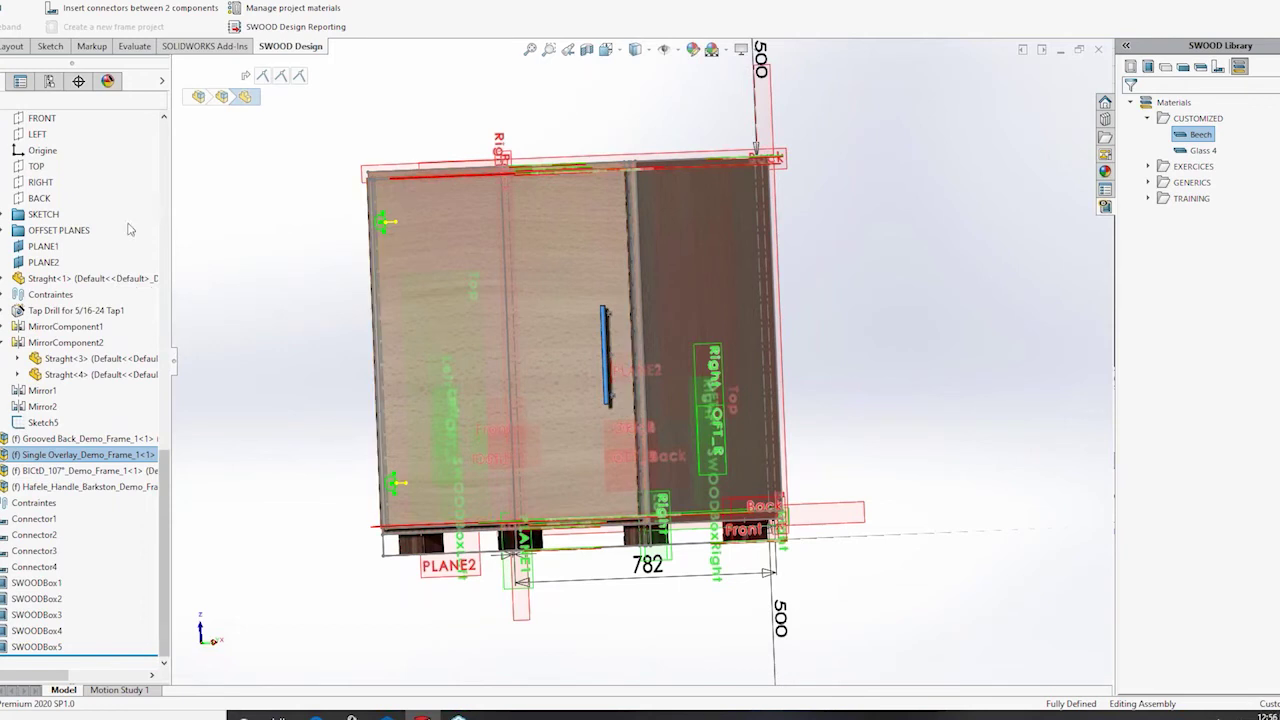
scroll(128, 230, up, 4)
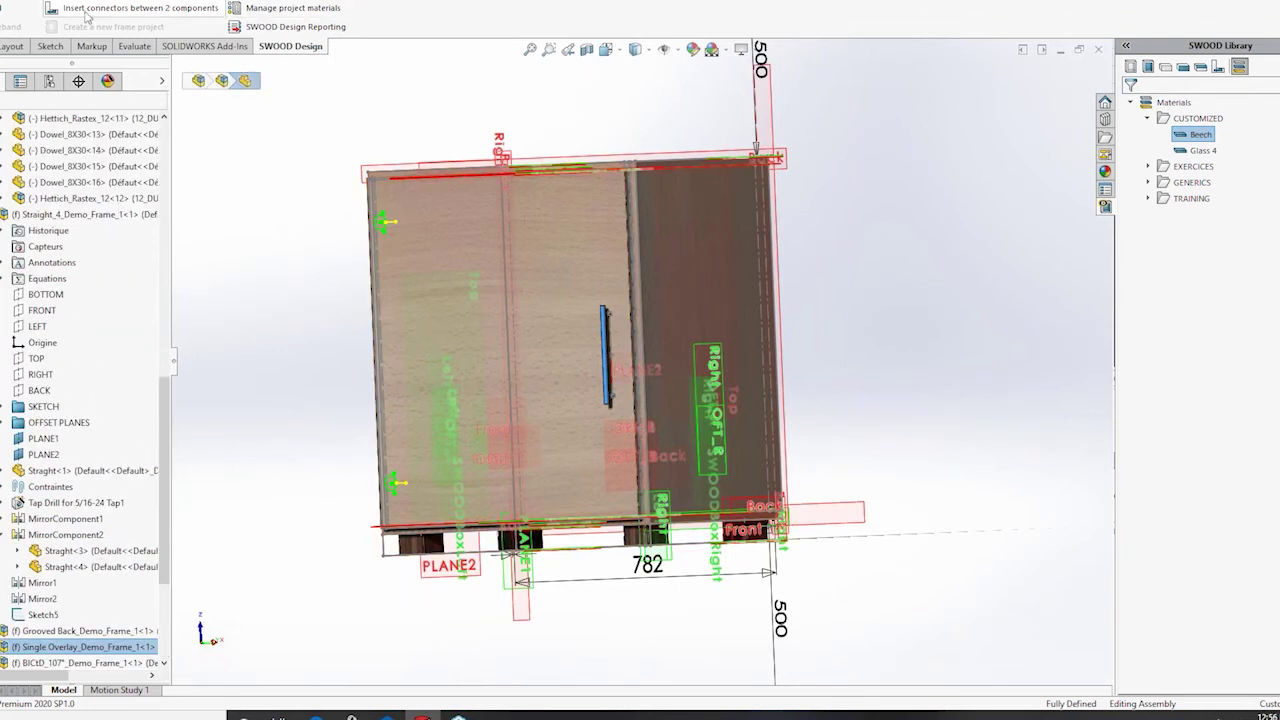
click(249, 166)
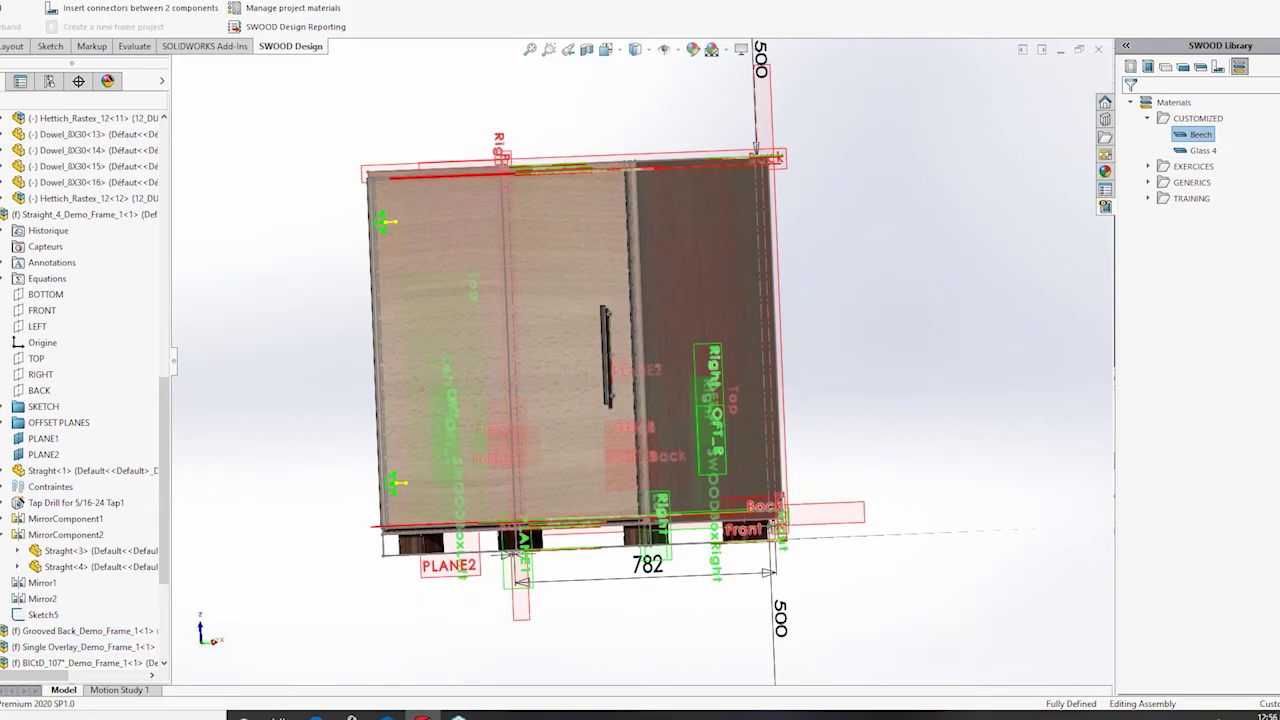
click(271, 5)
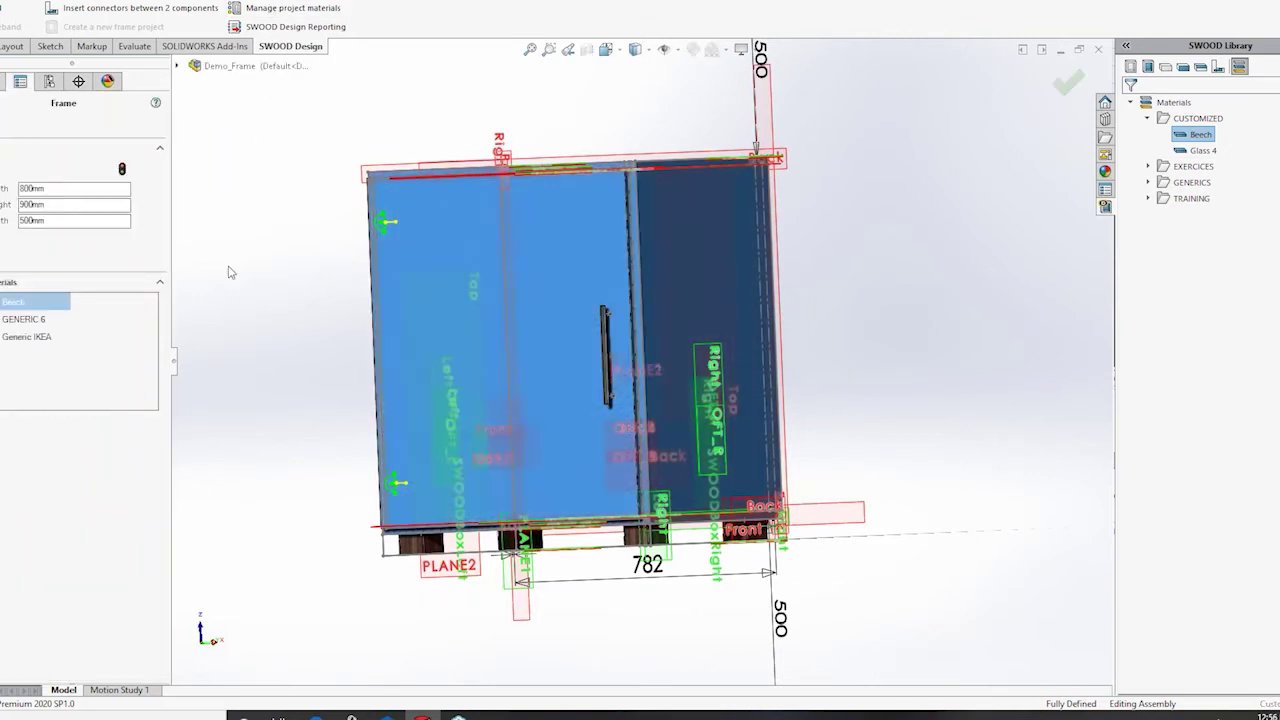
click(53, 188)
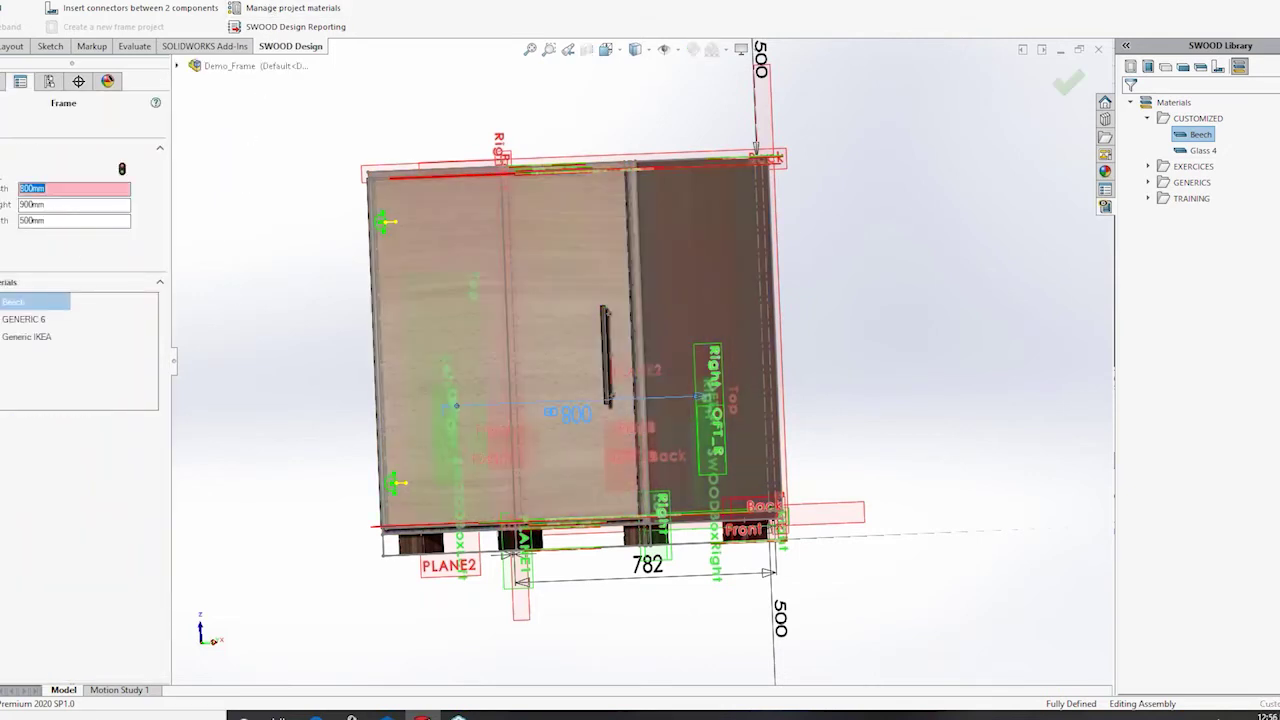
text(1200)
click(65, 207)
double_click(65, 207)
text(1000)
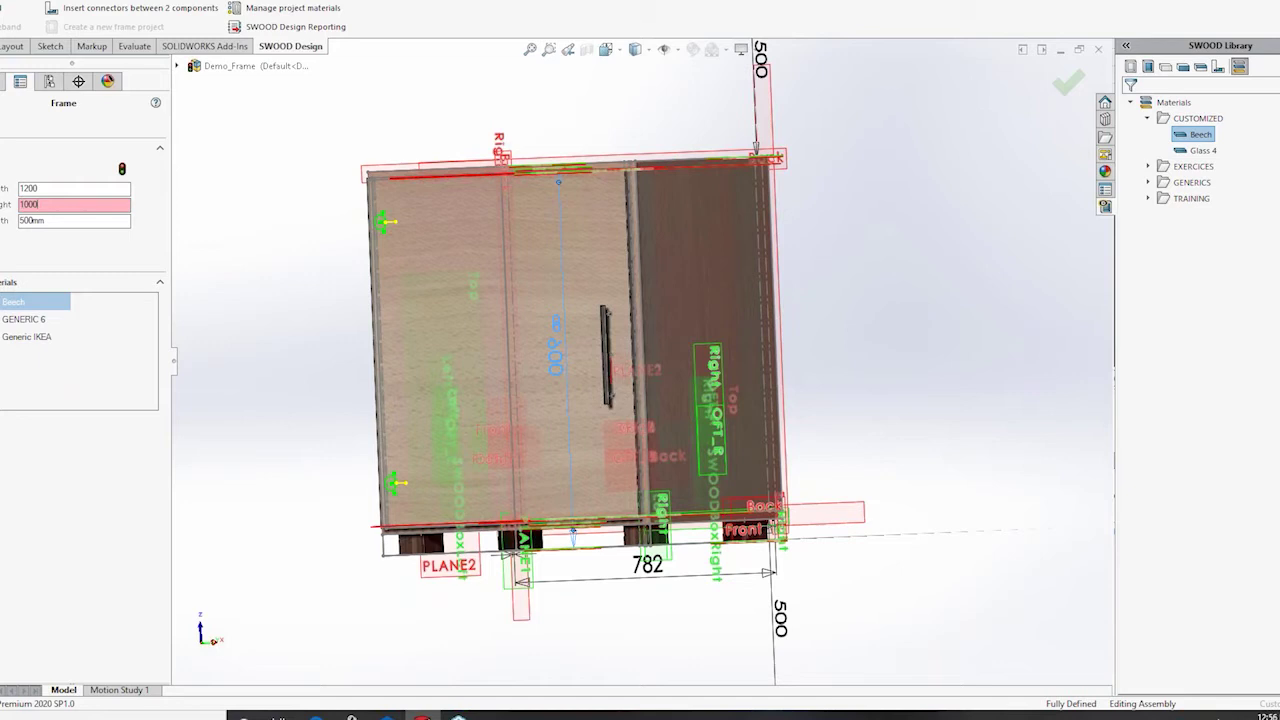
key(Return)
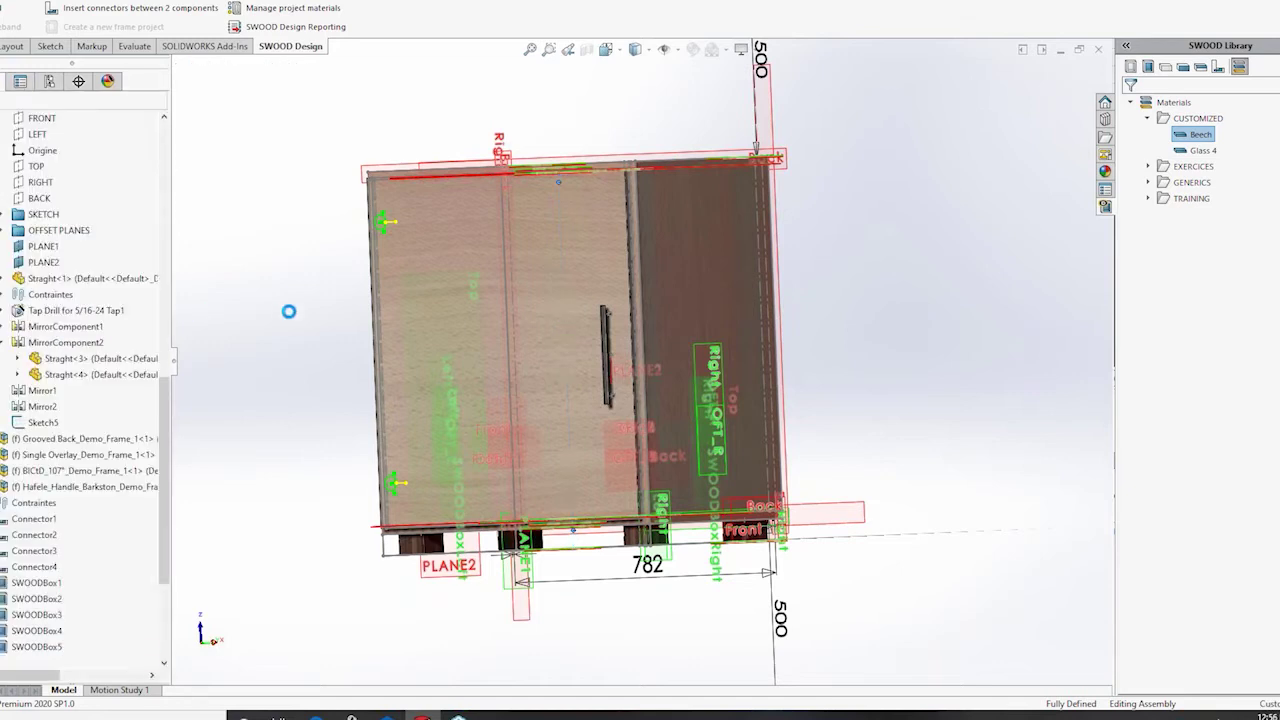
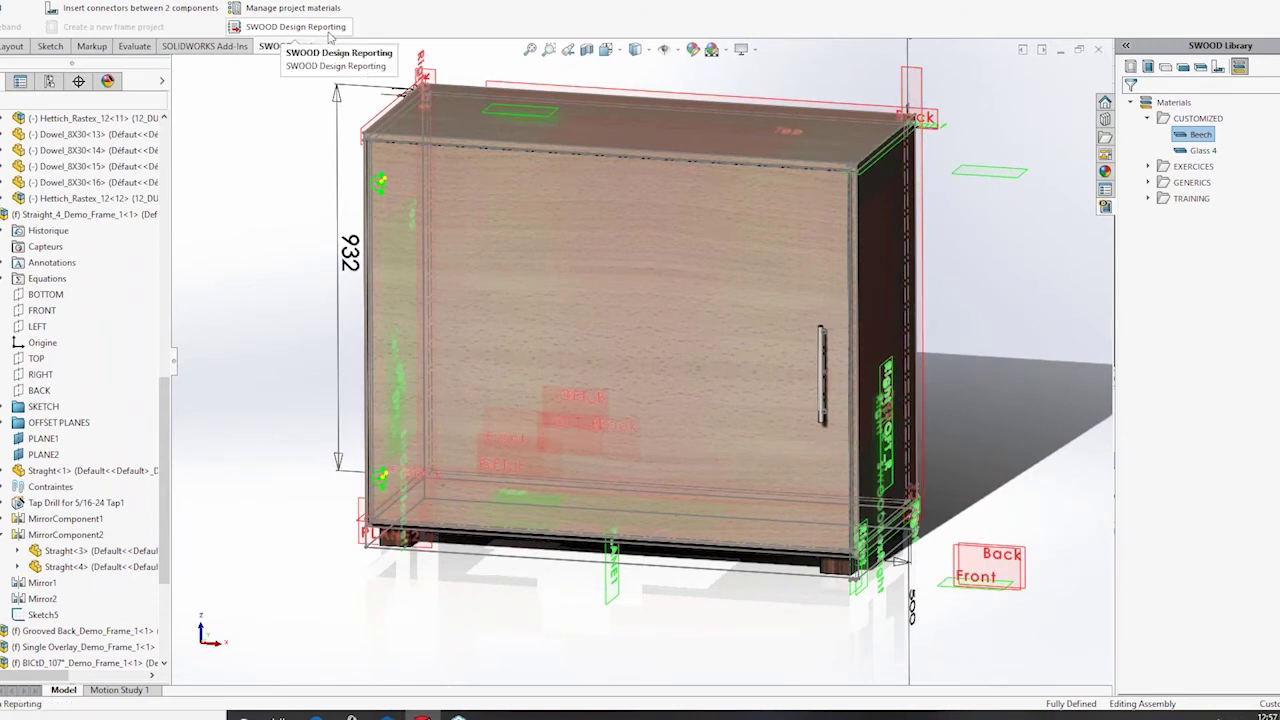
- Generate the SWOOD Design report for the resized cabinet and open its WEB_REPORT_DETAILS document full size in the browser
click(328, 33)
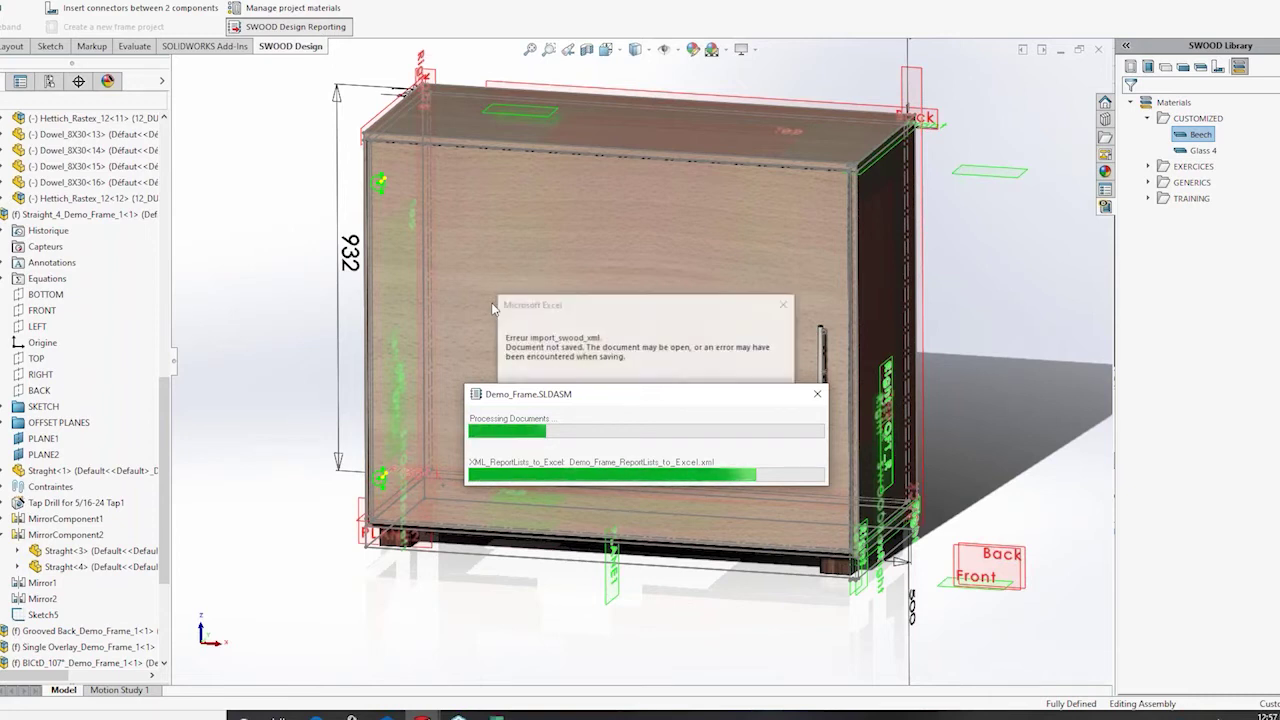
click(759, 393)
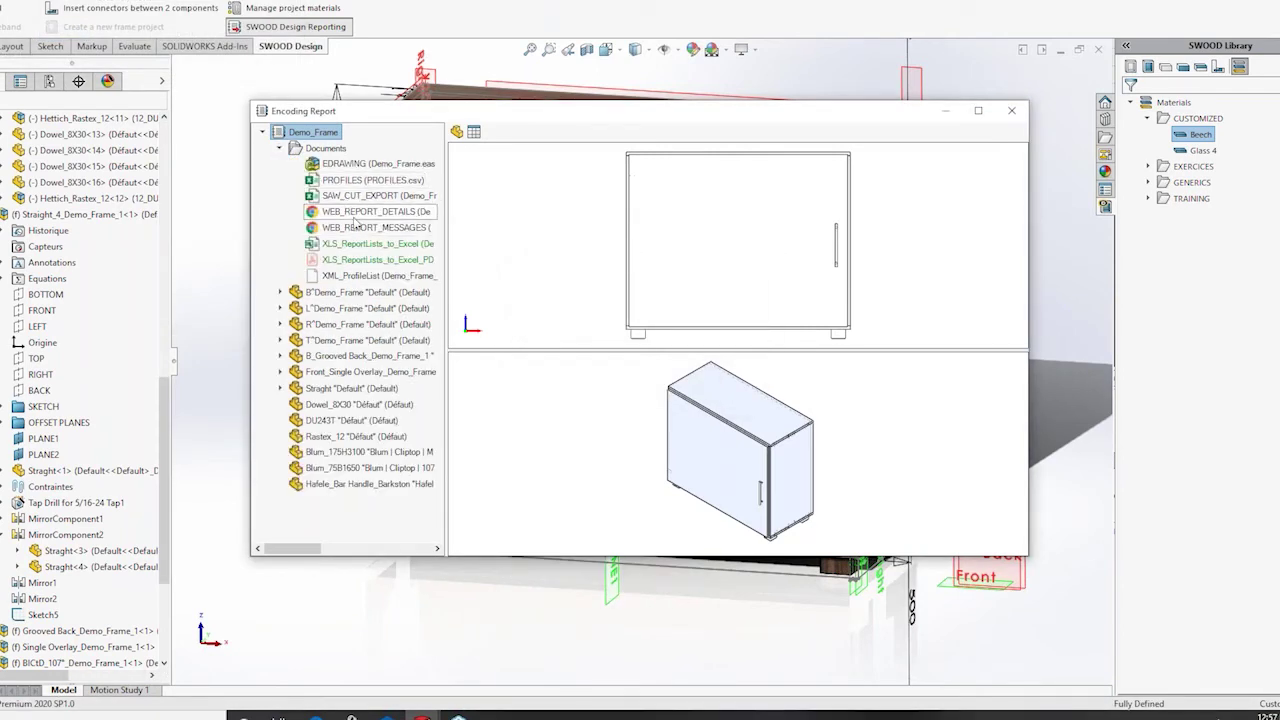
double_click(360, 212)
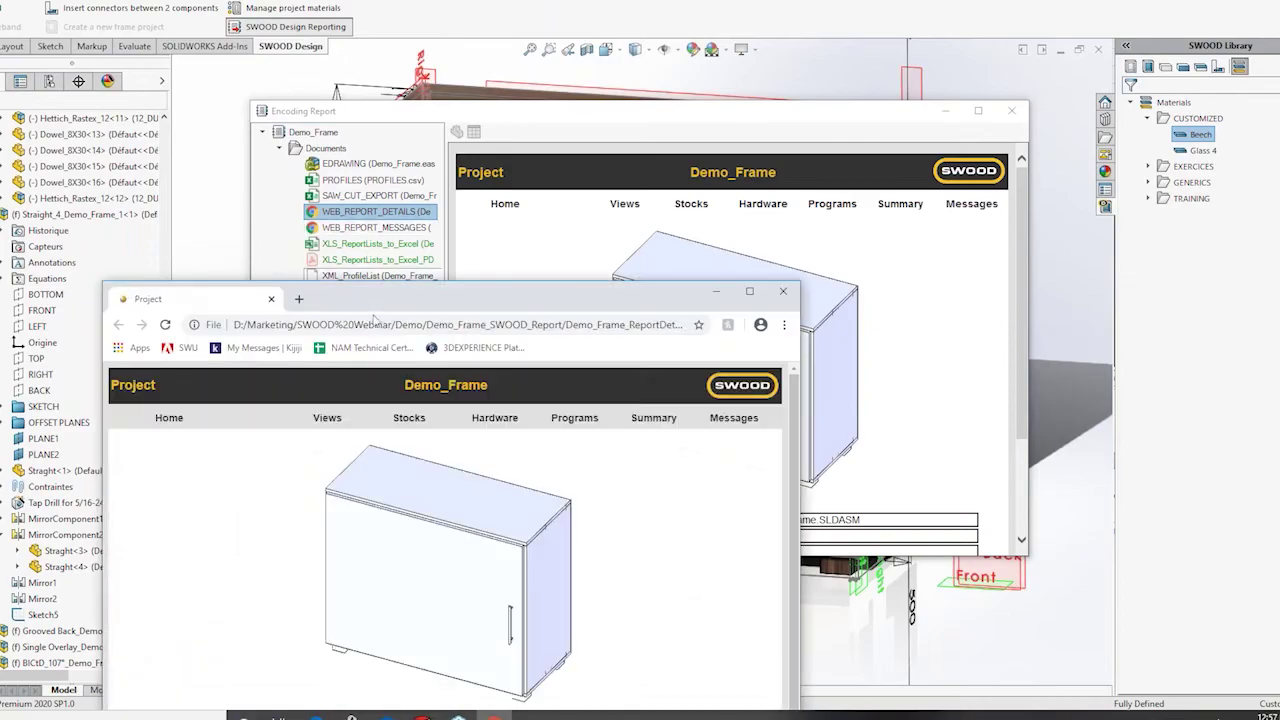
double_click(378, 298)
- Review the Views, Stocks, Hardware, Programs and Summary pages of the web report, and close the browser and report windows
click(372, 84)
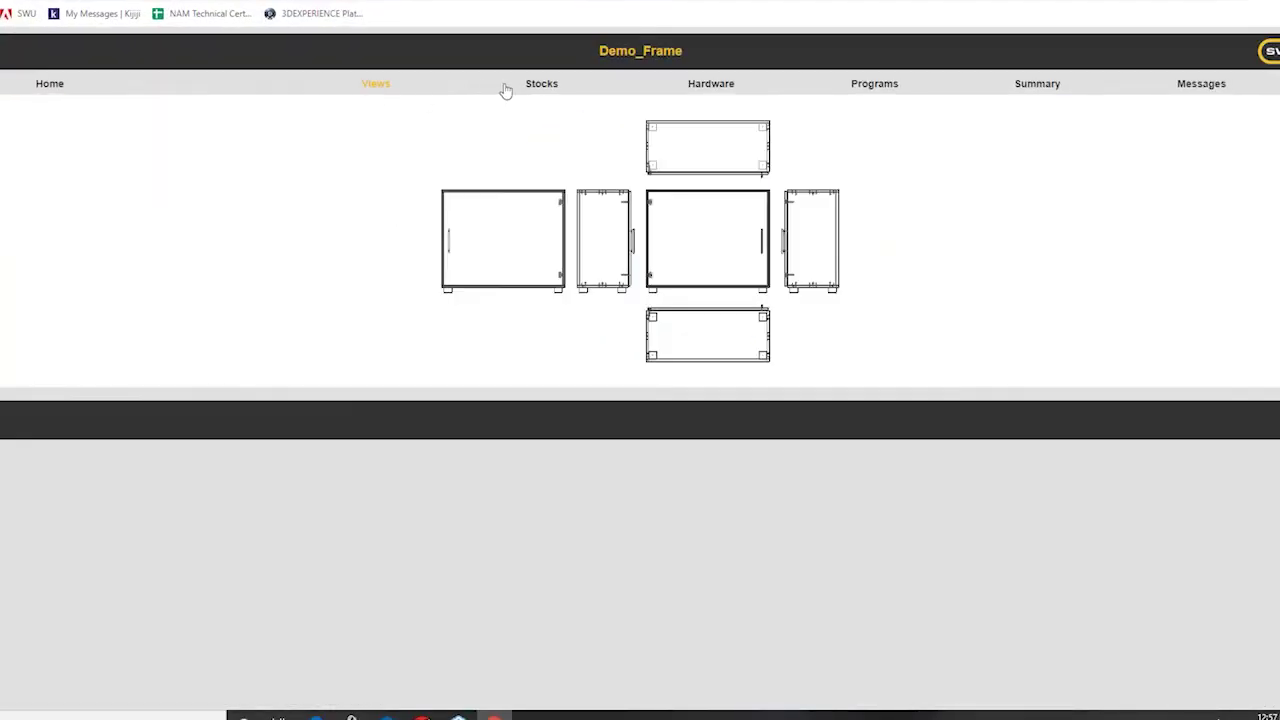
click(536, 84)
click(709, 84)
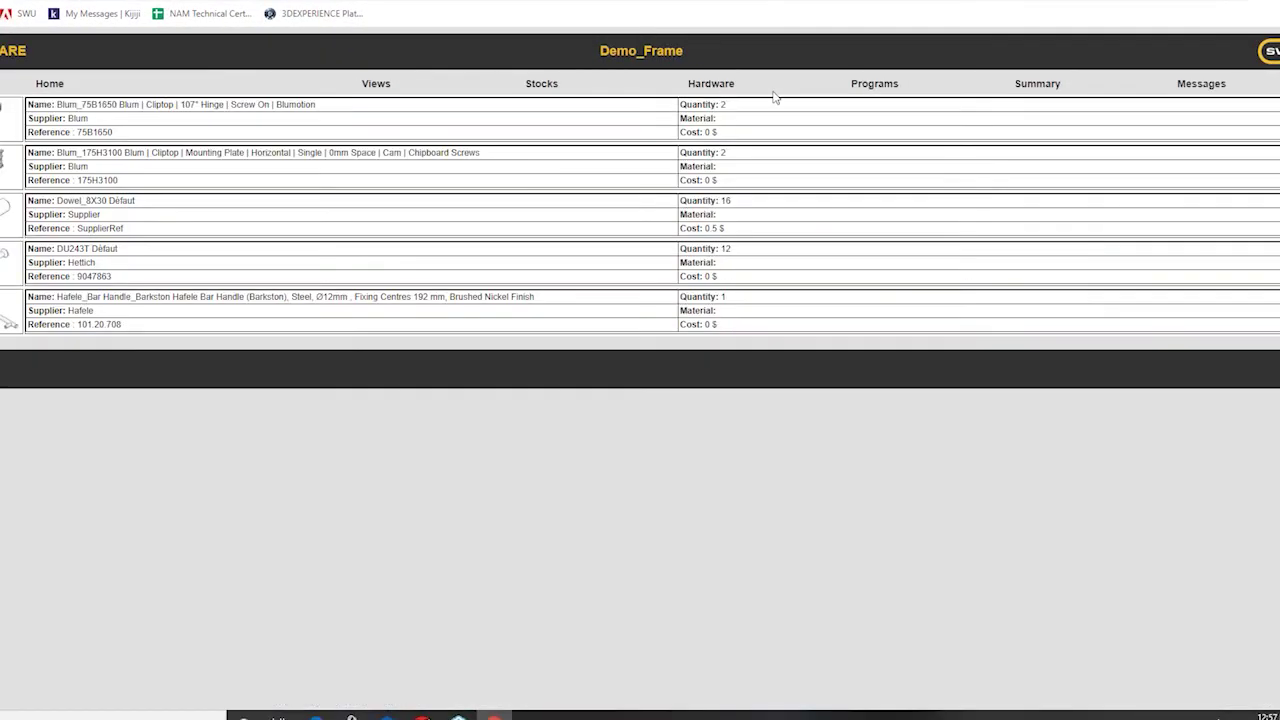
click(860, 84)
click(1038, 90)
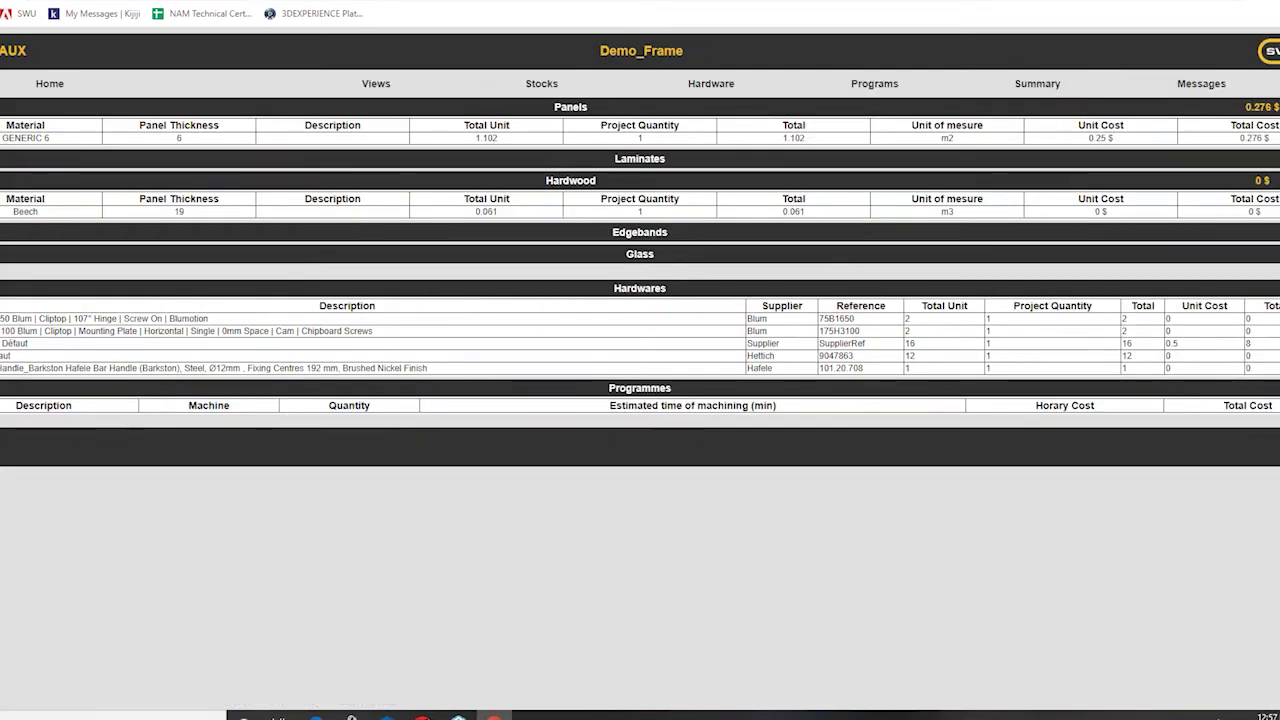
drag(1130, 2, 747, 179)
click(826, 160)
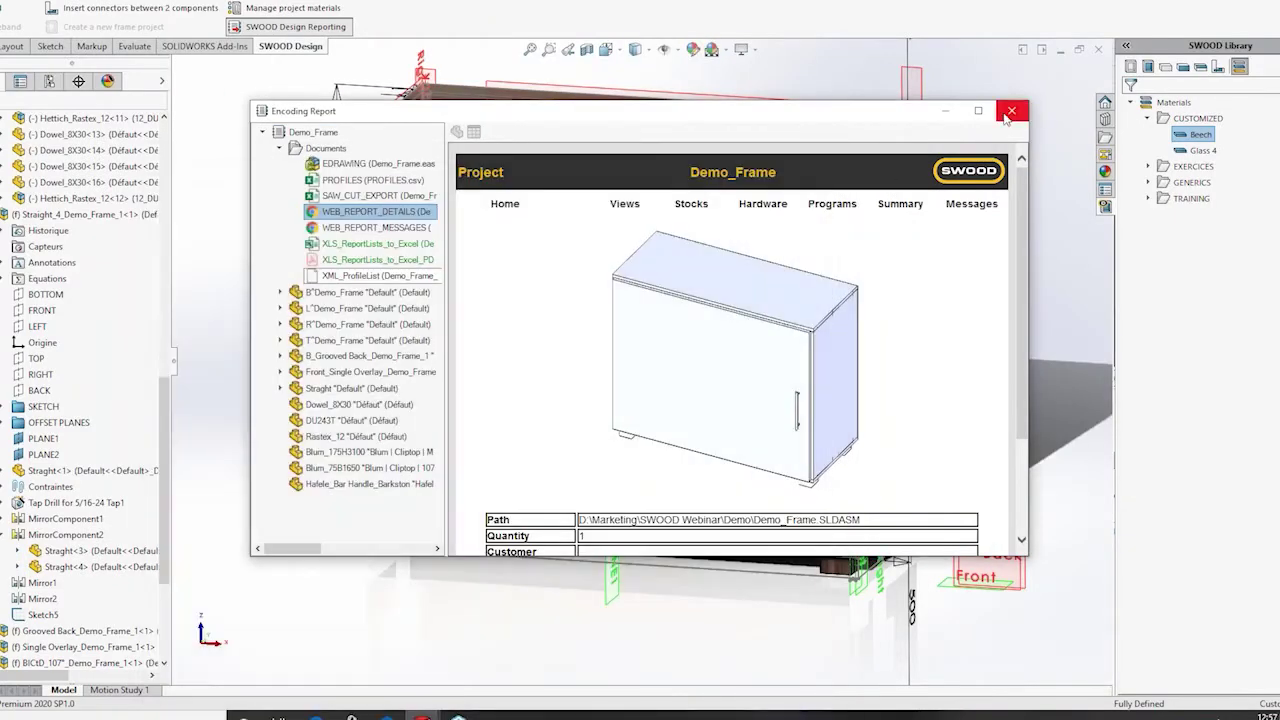
click(1007, 118)
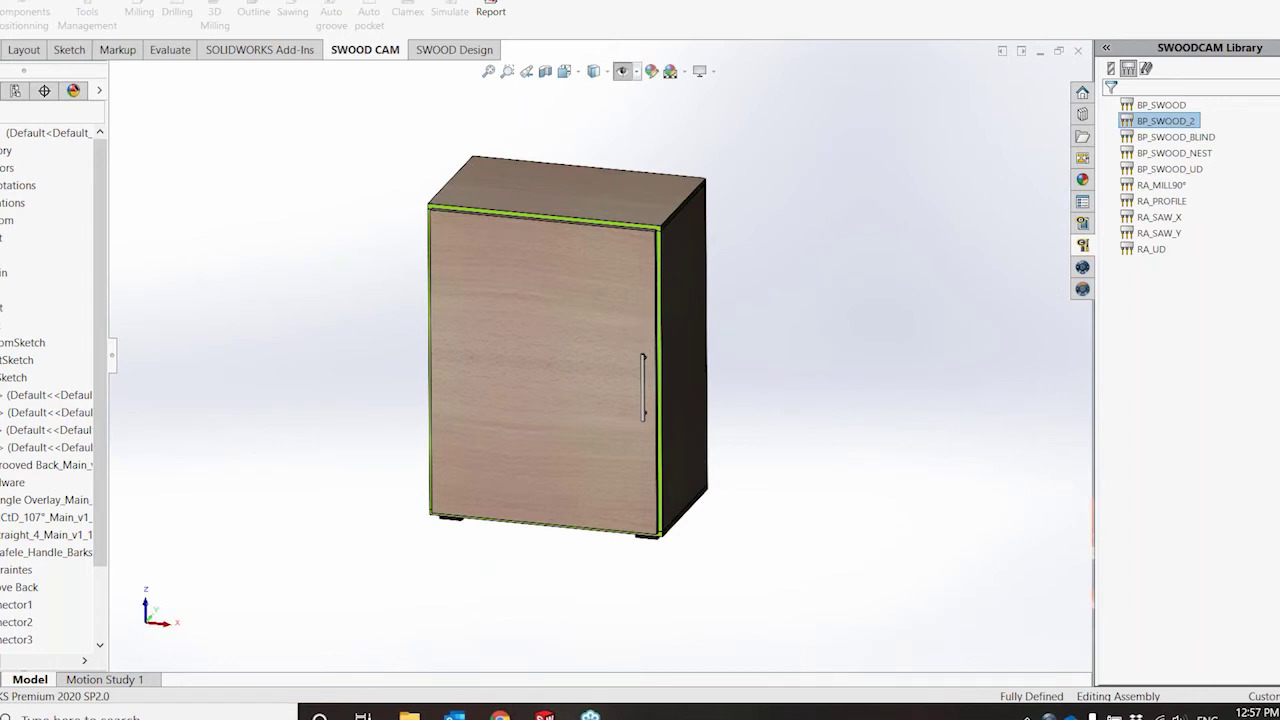
- Start a SWOOD CAM nesting project from the Main_v1 assembly, adding the active document to the nesting sources
click(281, 219)
scroll(281, 219, up, 4)
click(80, 0)
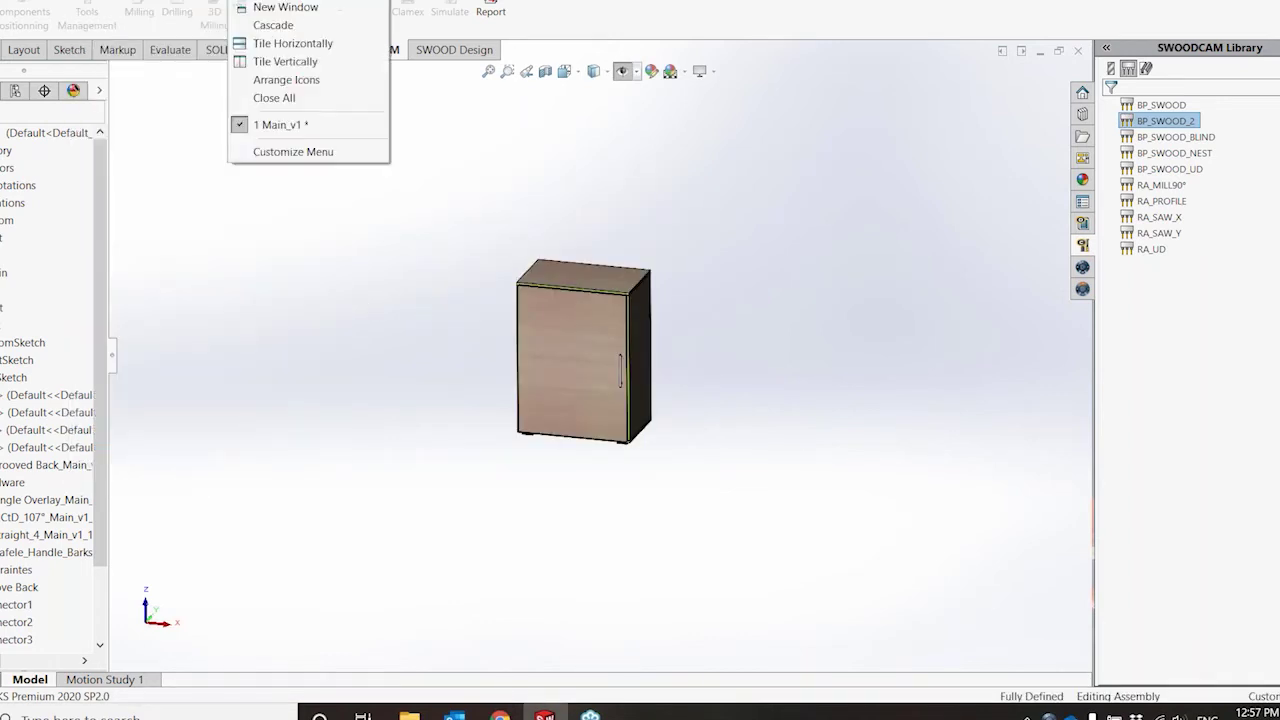
mouse_move(209, 0)
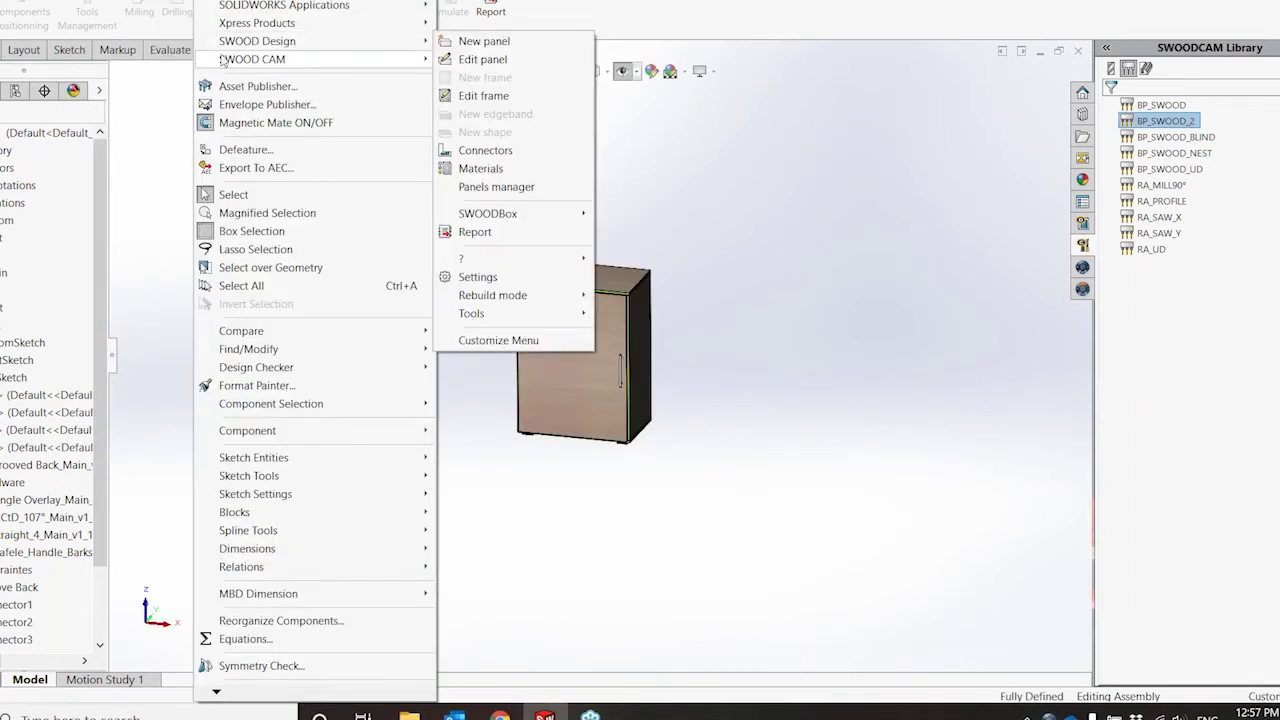
mouse_move(300, 59)
click(478, 322)
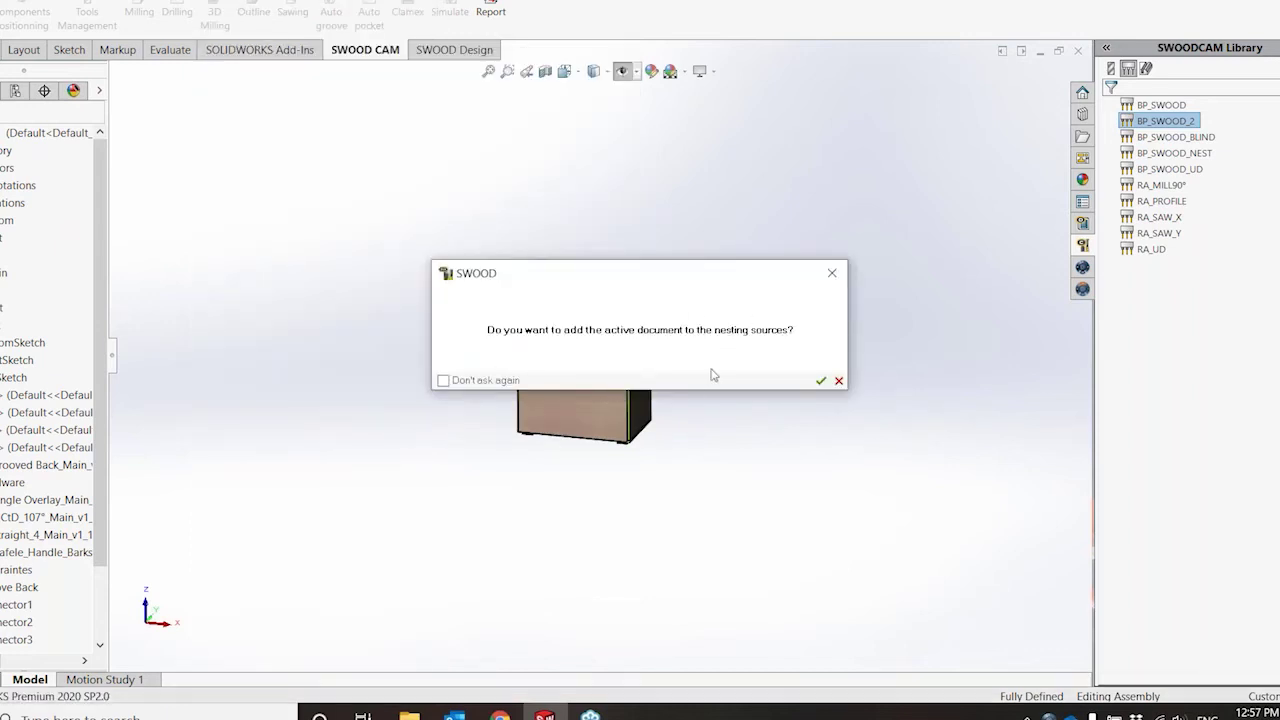
click(819, 381)
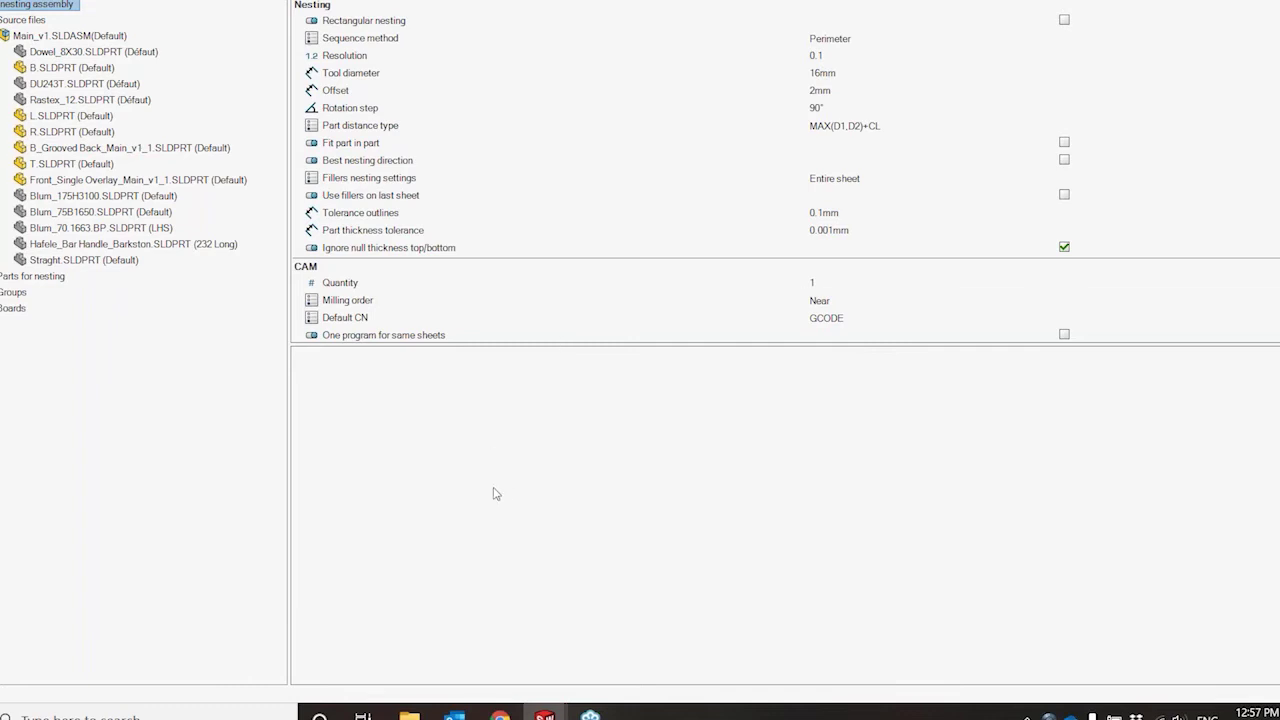
- Examine the nesting source files, the Main_v1 settings, and the options for adding files and enabling or disabling parts
click(24, 20)
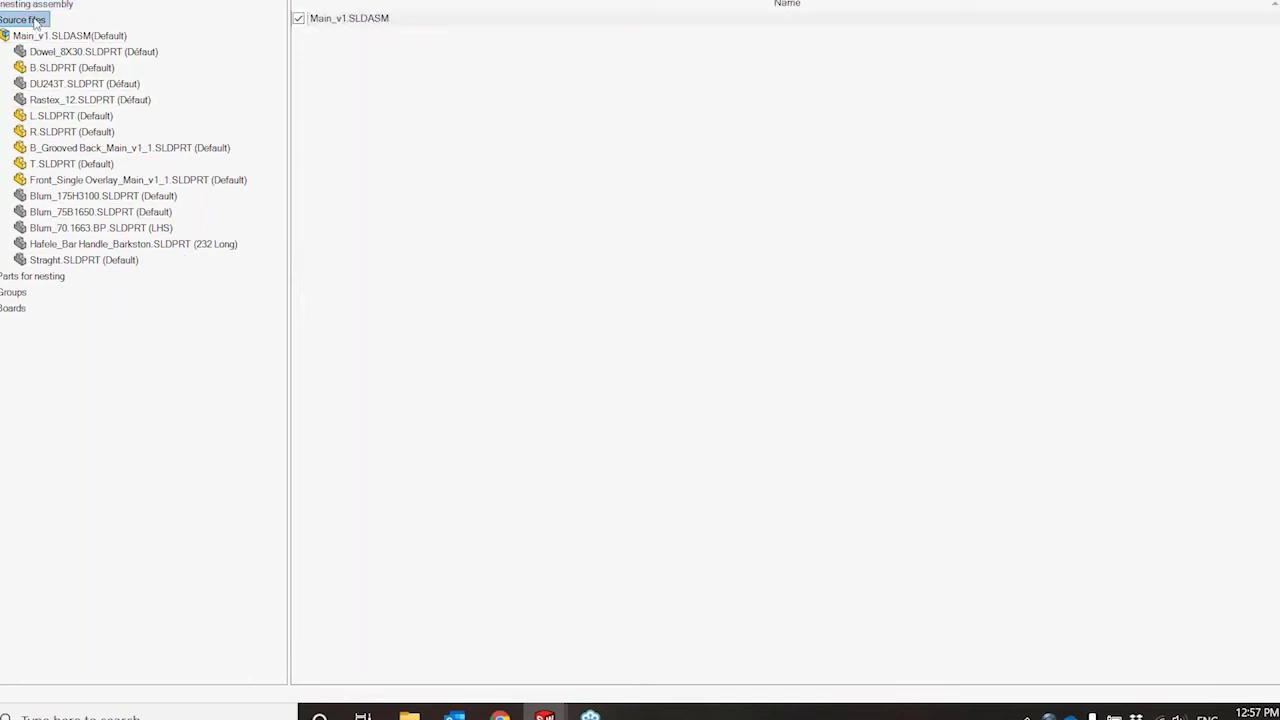
right_click(35, 22)
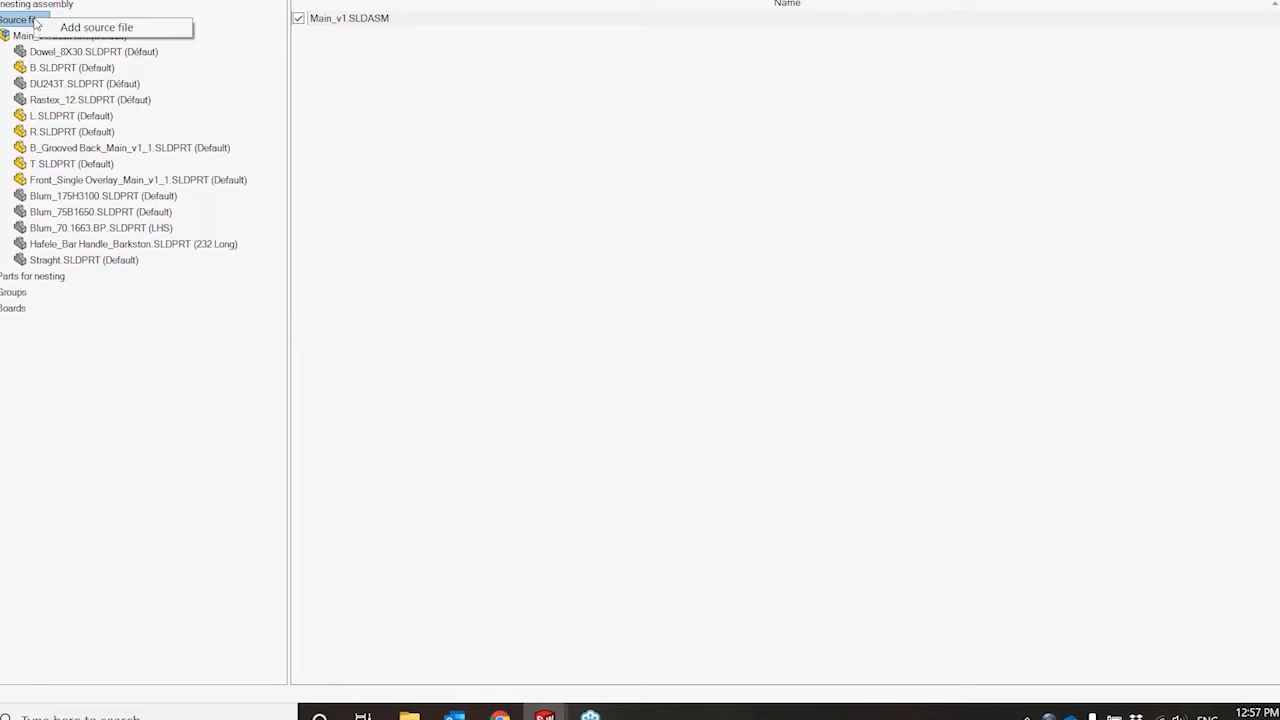
click(33, 35)
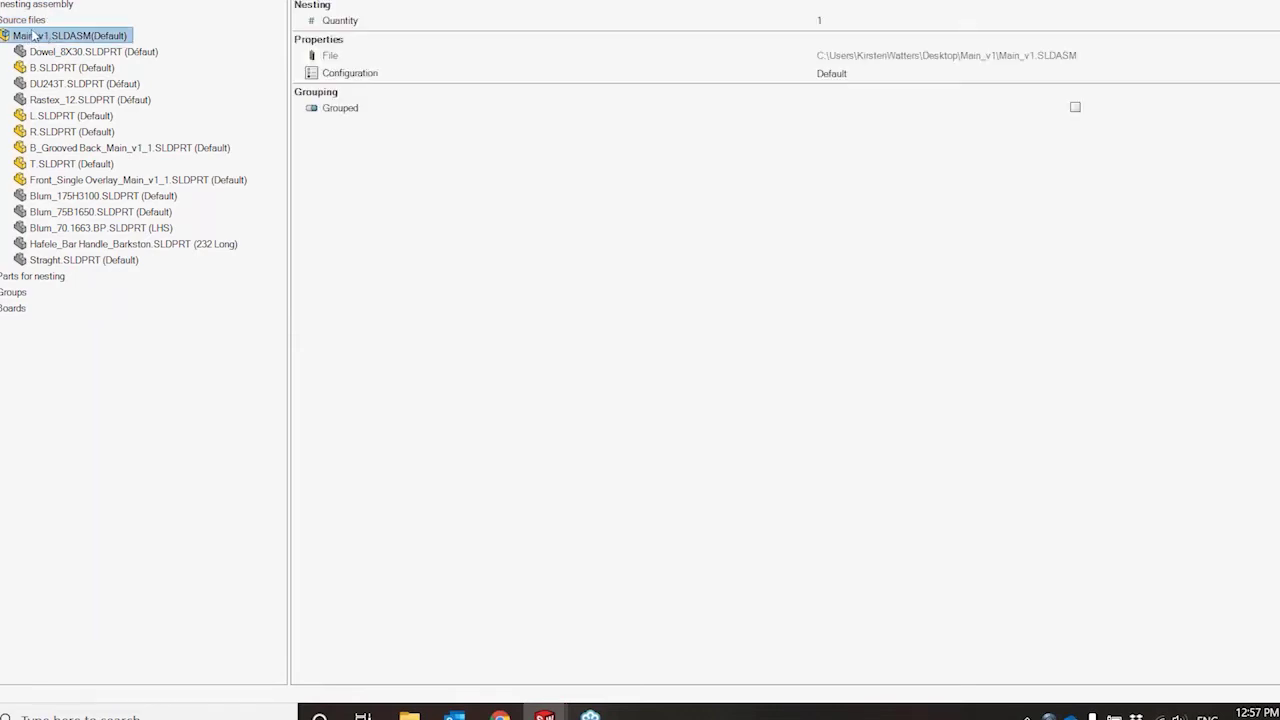
click(47, 199)
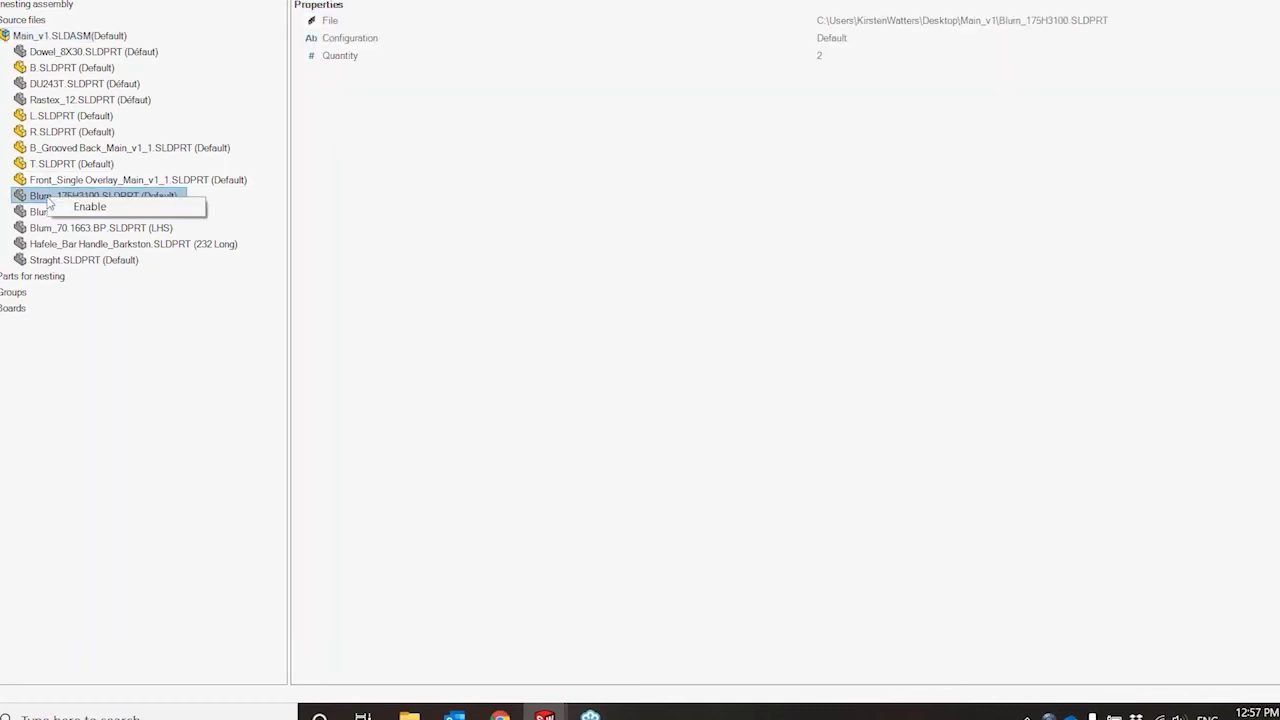
right_click(43, 185)
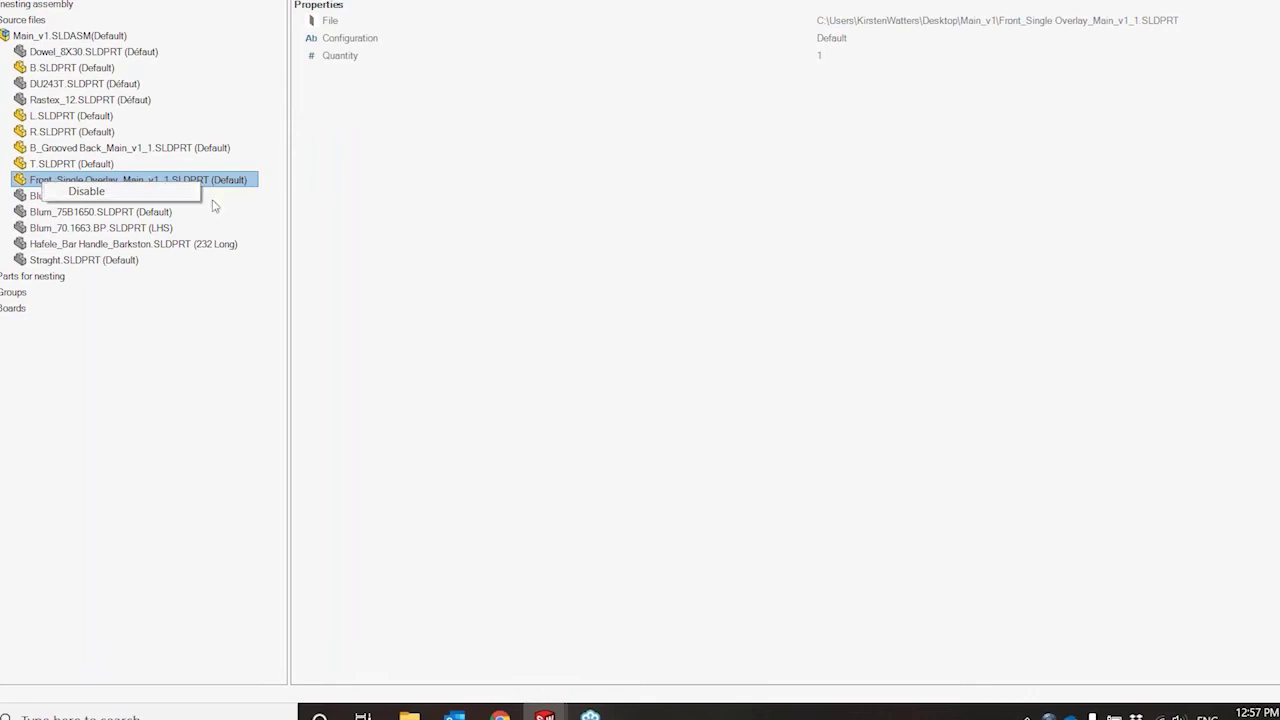
click(266, 239)
- Expand the parts for nesting and examine the properties of part B and the grooved back
click(26, 277)
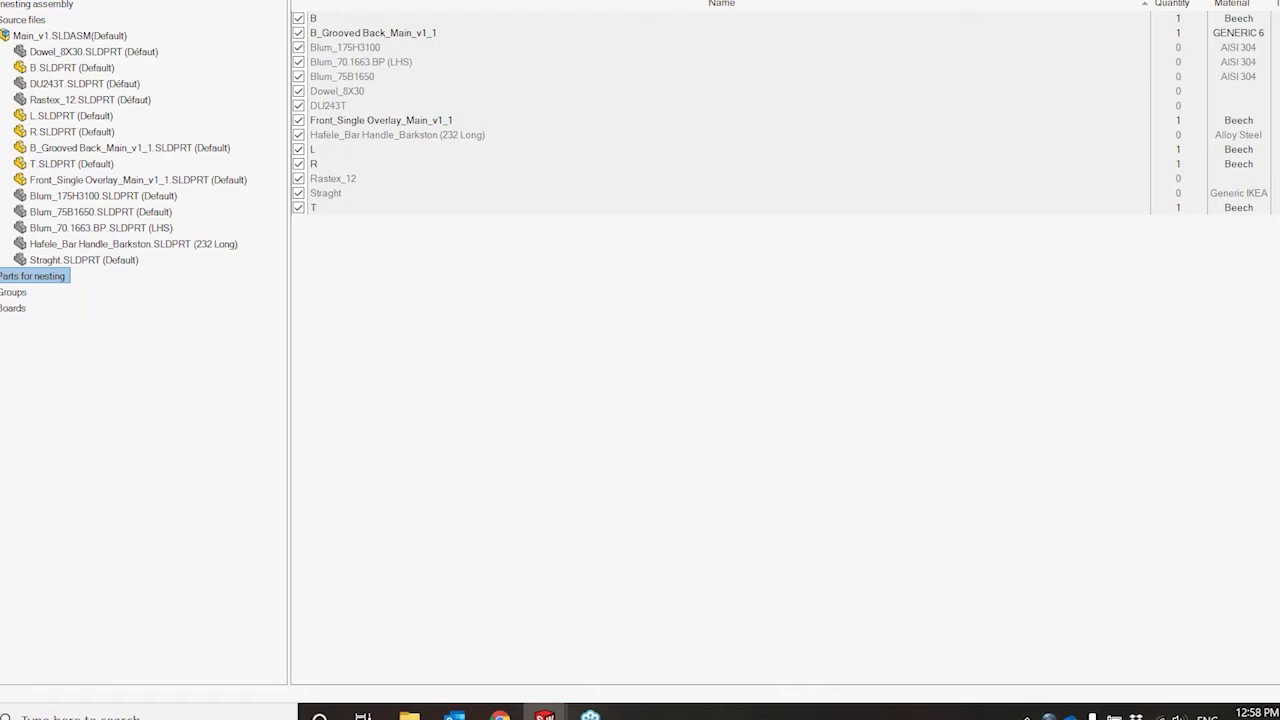
click(0, 276)
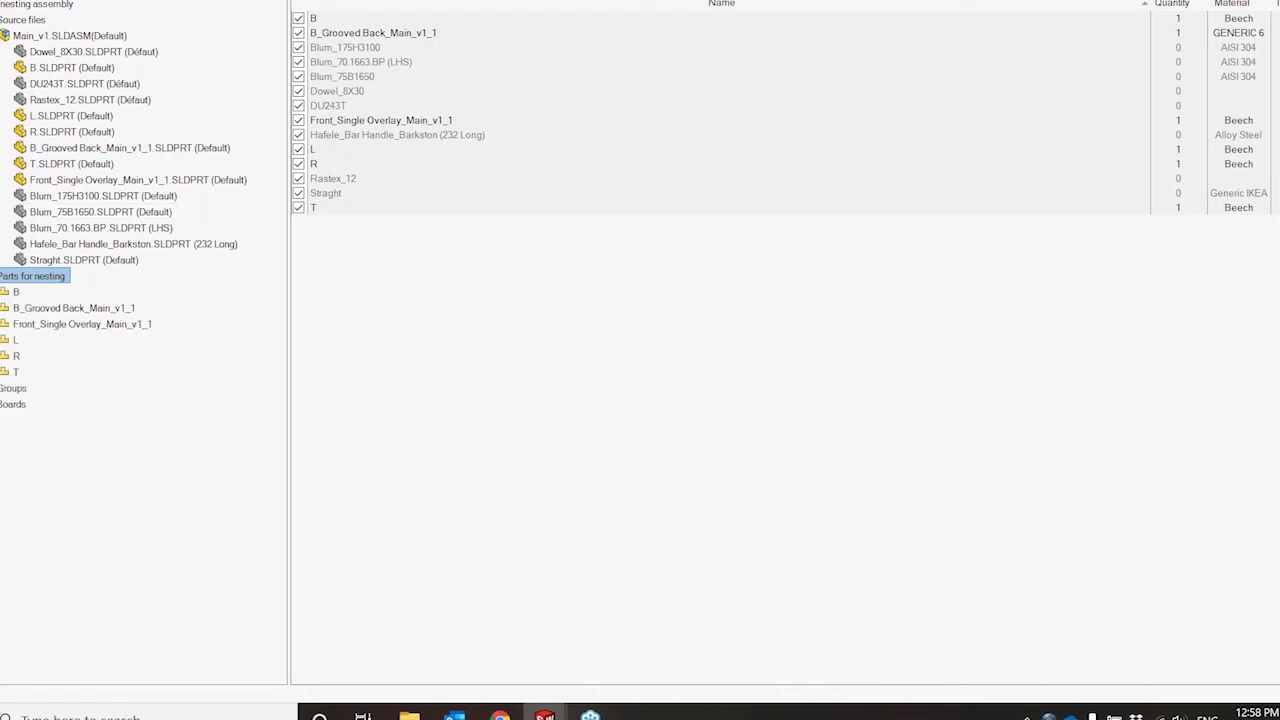
key(Down)
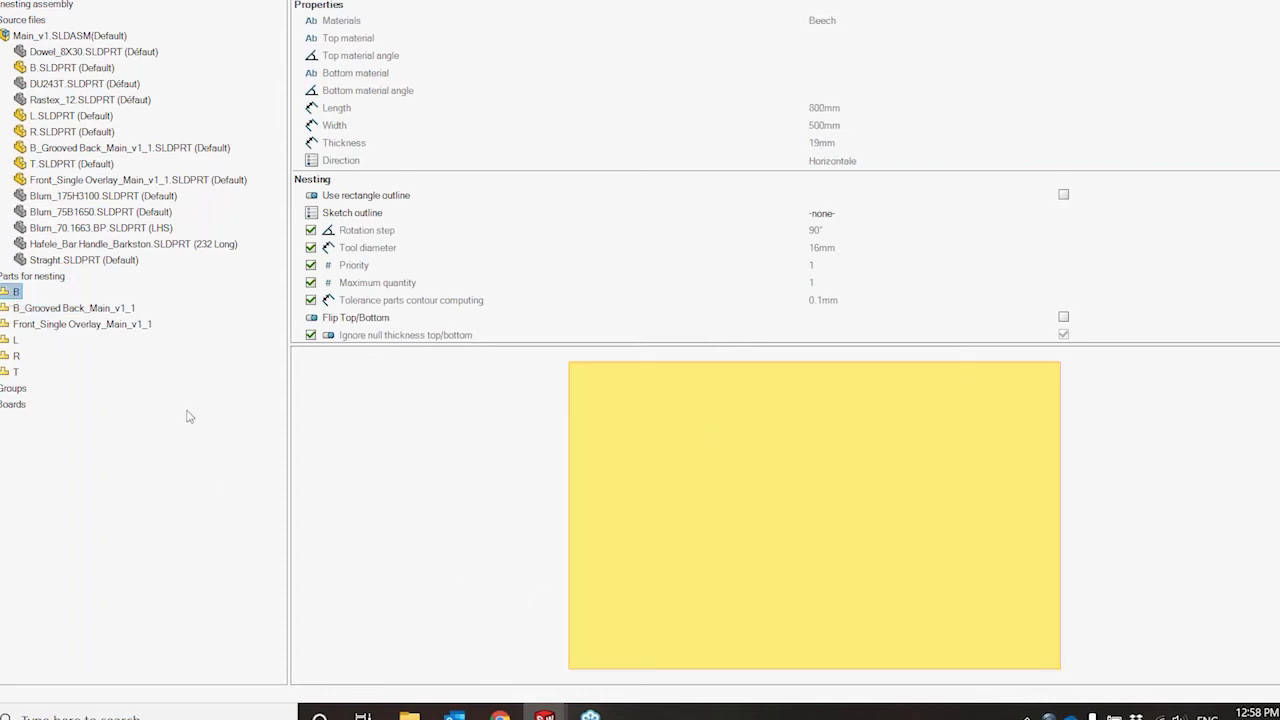
click(114, 310)
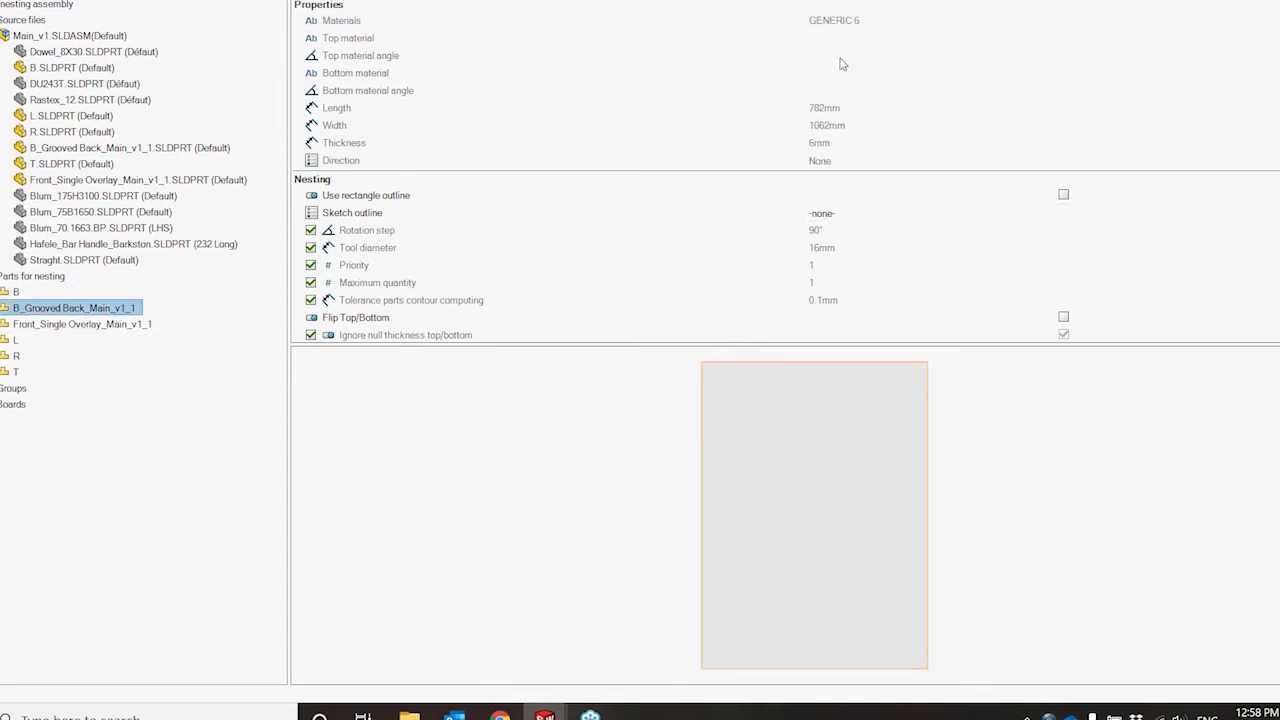
- Expand the nesting boards and examine the properties and nesting settings of the Beech and Generic 6 boards
click(11, 405)
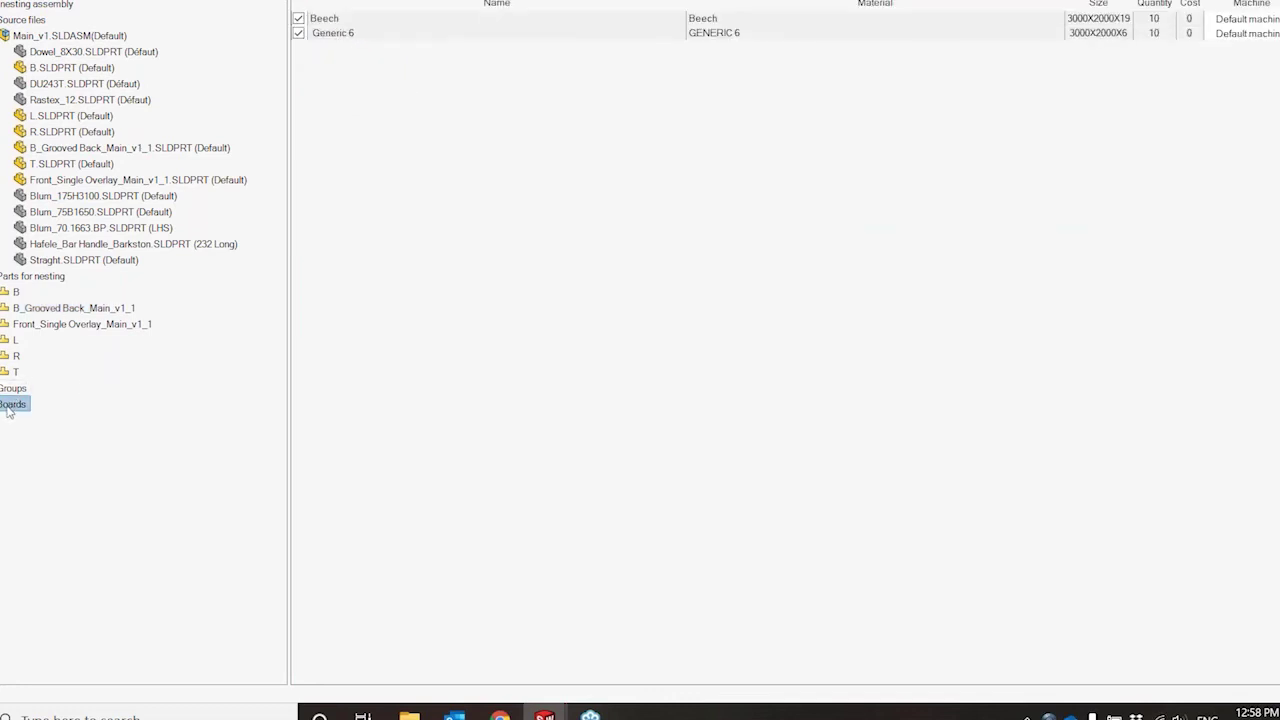
click(0, 404)
click(25, 420)
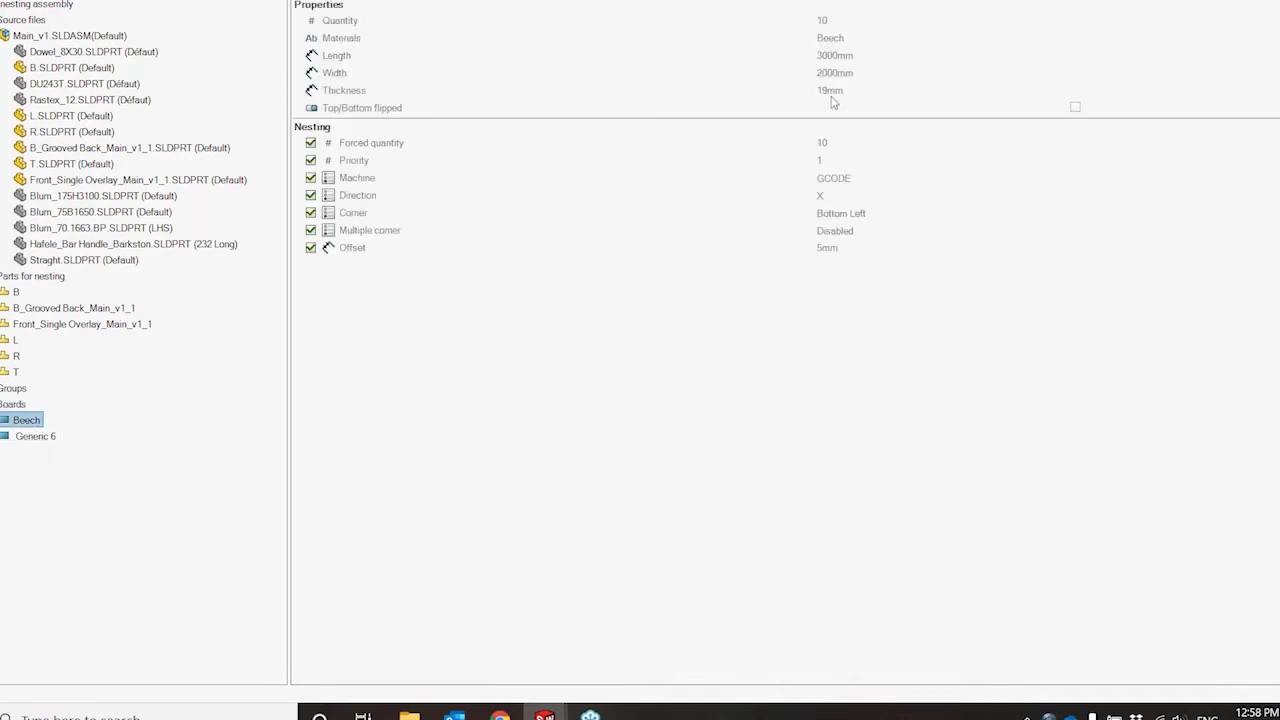
click(55, 442)
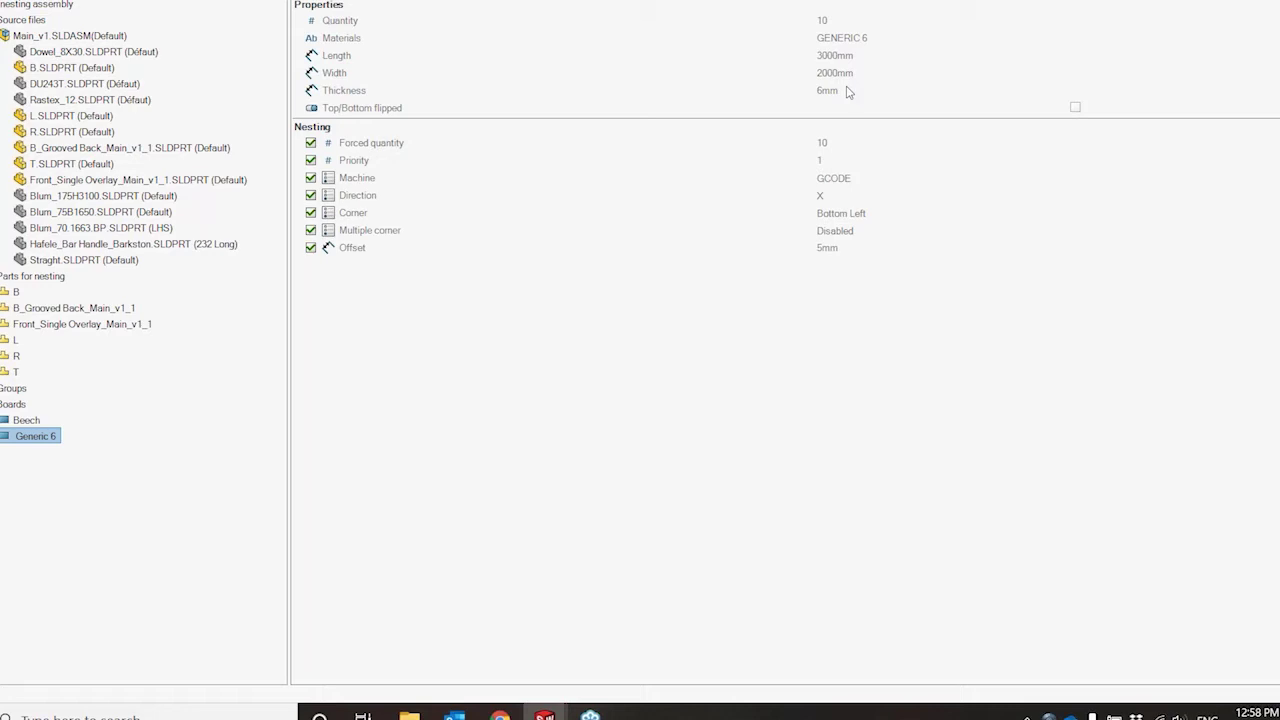
- Enable rectangular nesting for the nesting assembly and set the offset to 12 mm
click(40, 5)
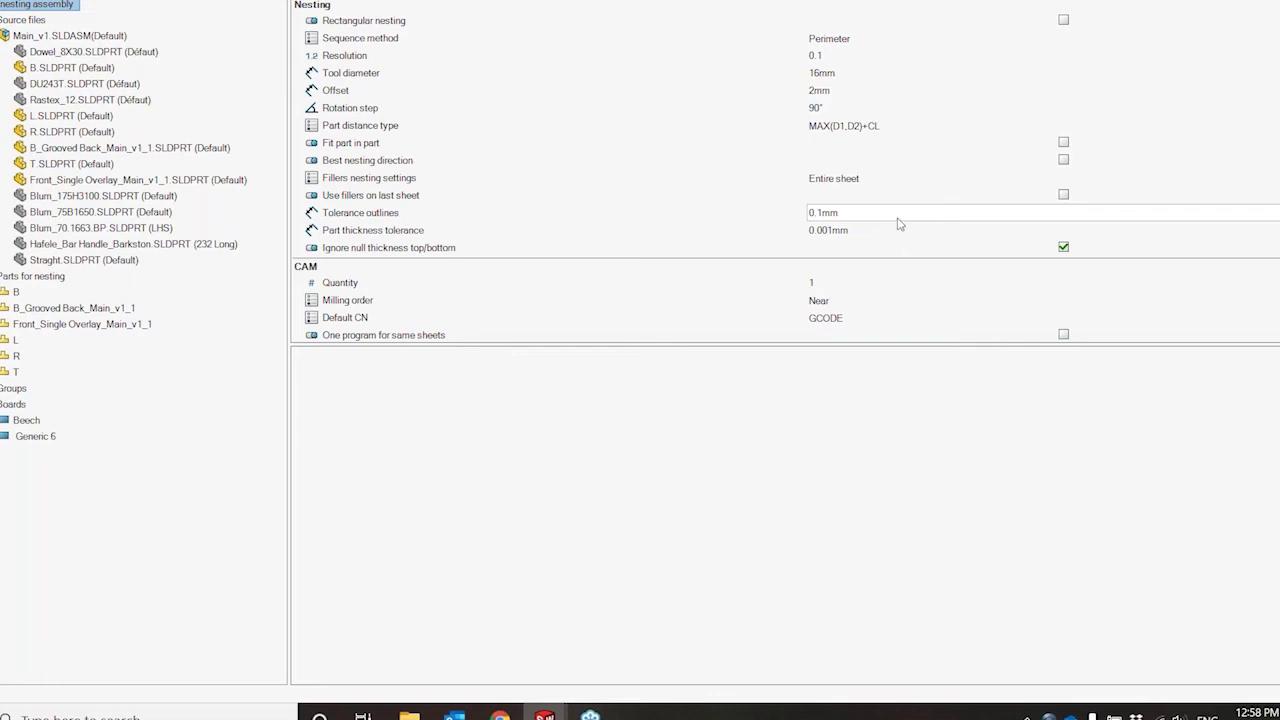
click(1064, 21)
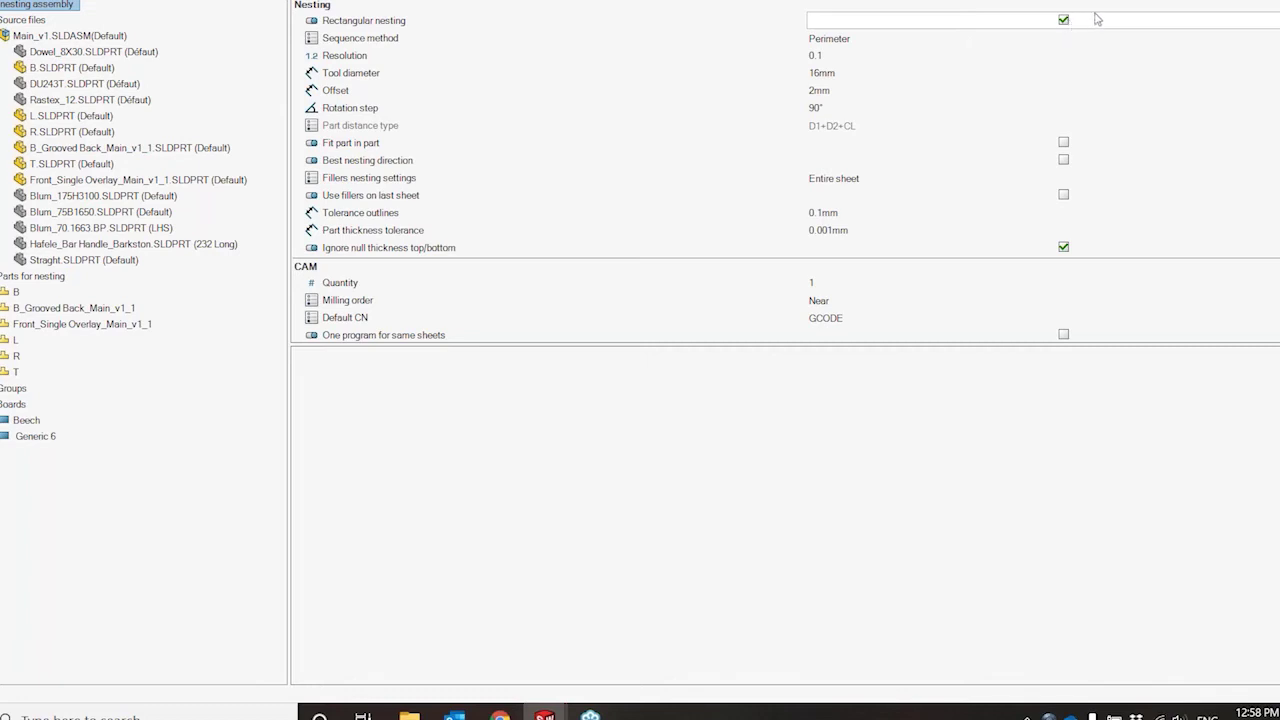
click(886, 92)
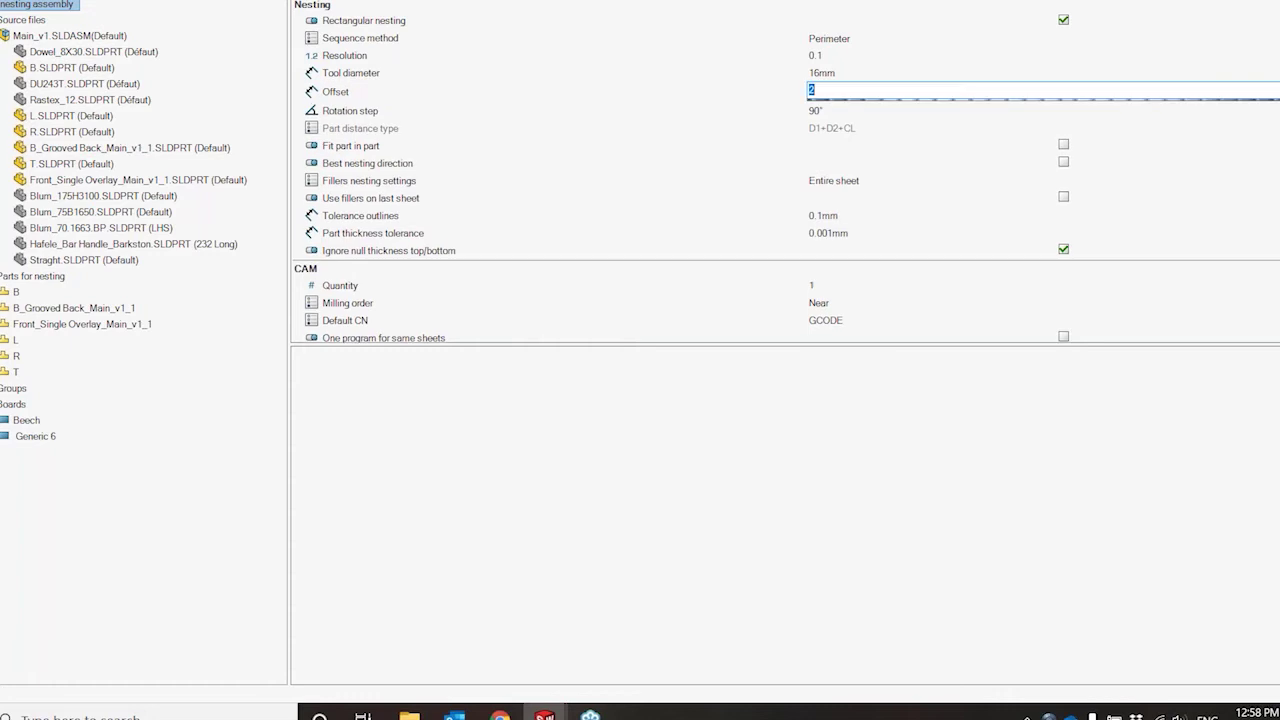
text(12)
click(810, 410)
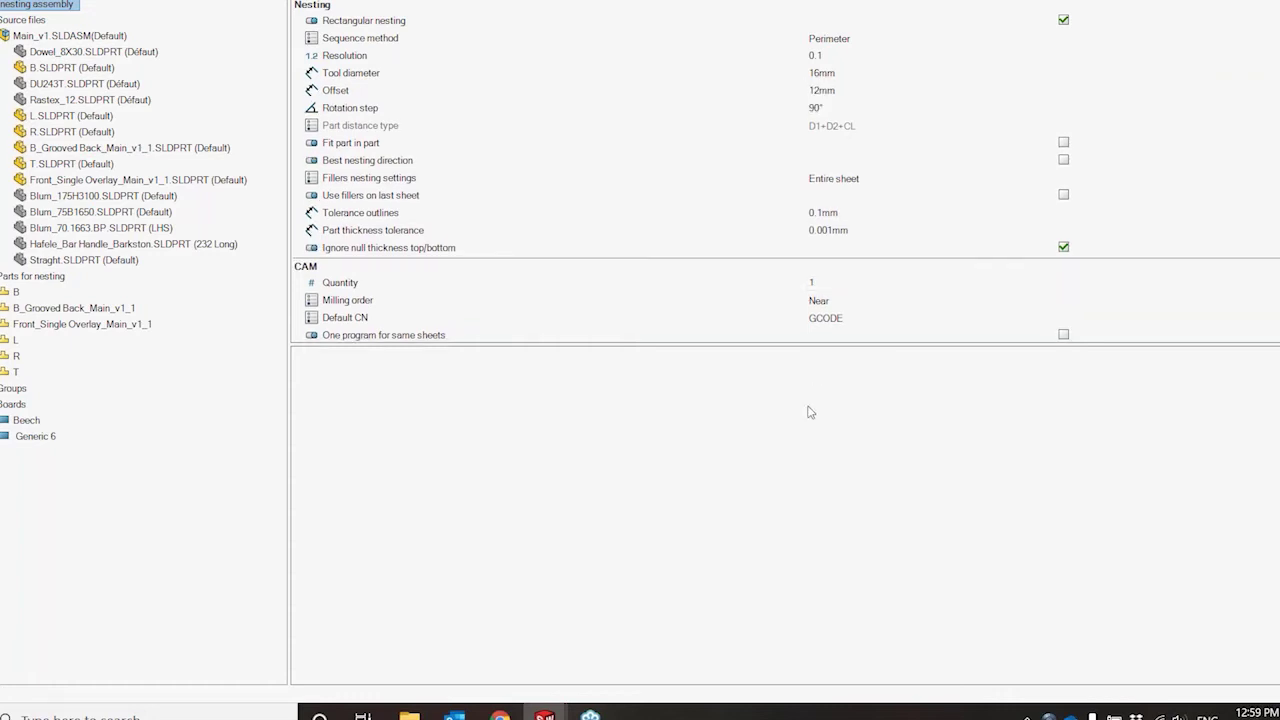
- Check the tool diameter and offset settings, rebuild the nesting, and review the overall nesting result
click(860, 73)
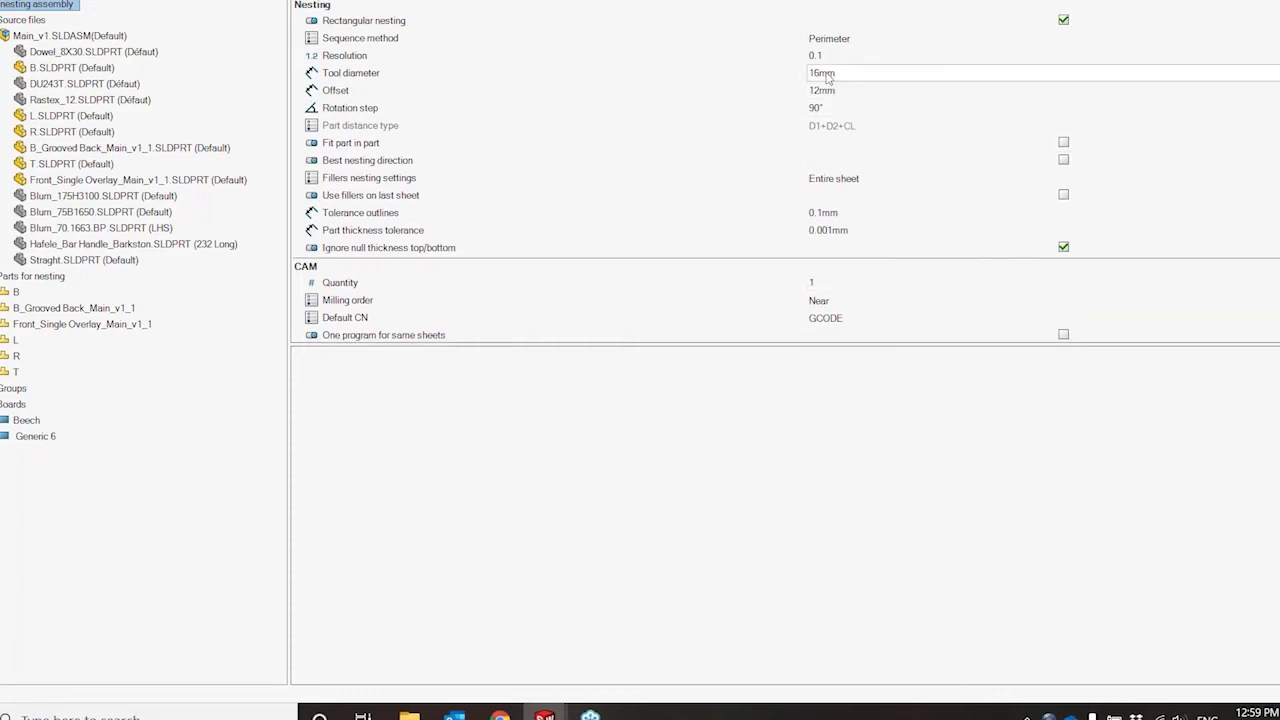
click(836, 91)
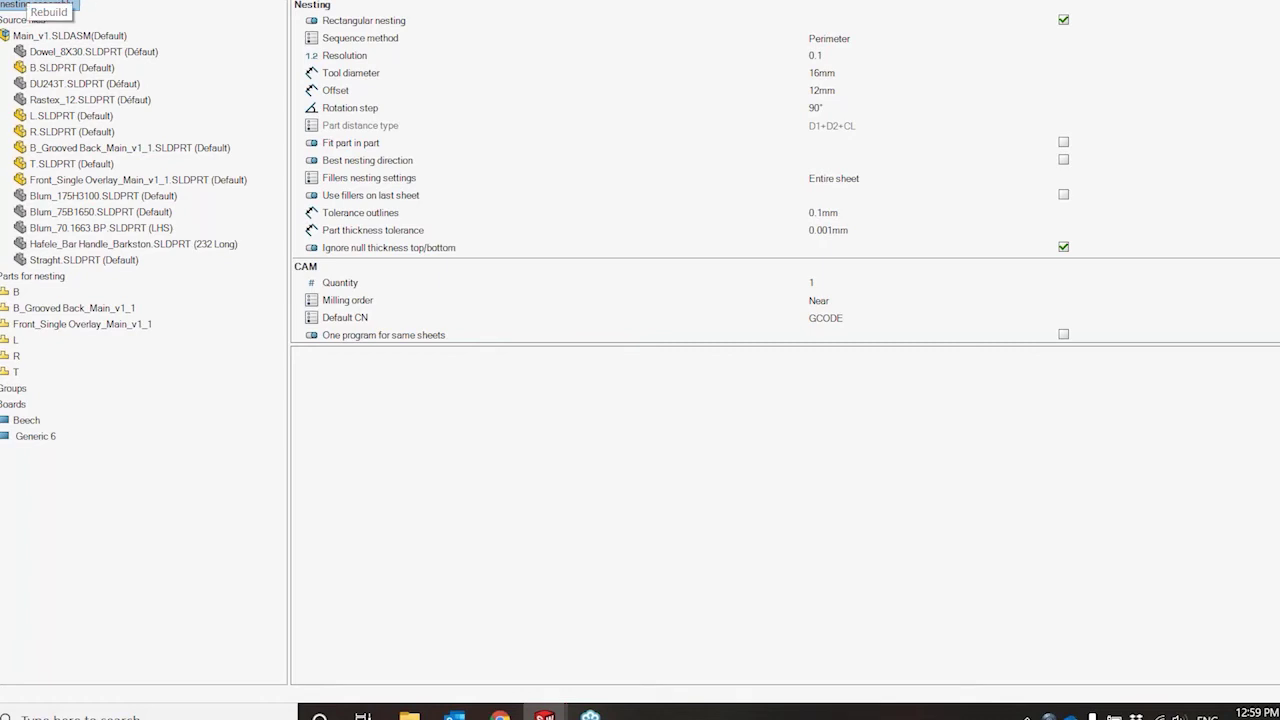
click(40, 1)
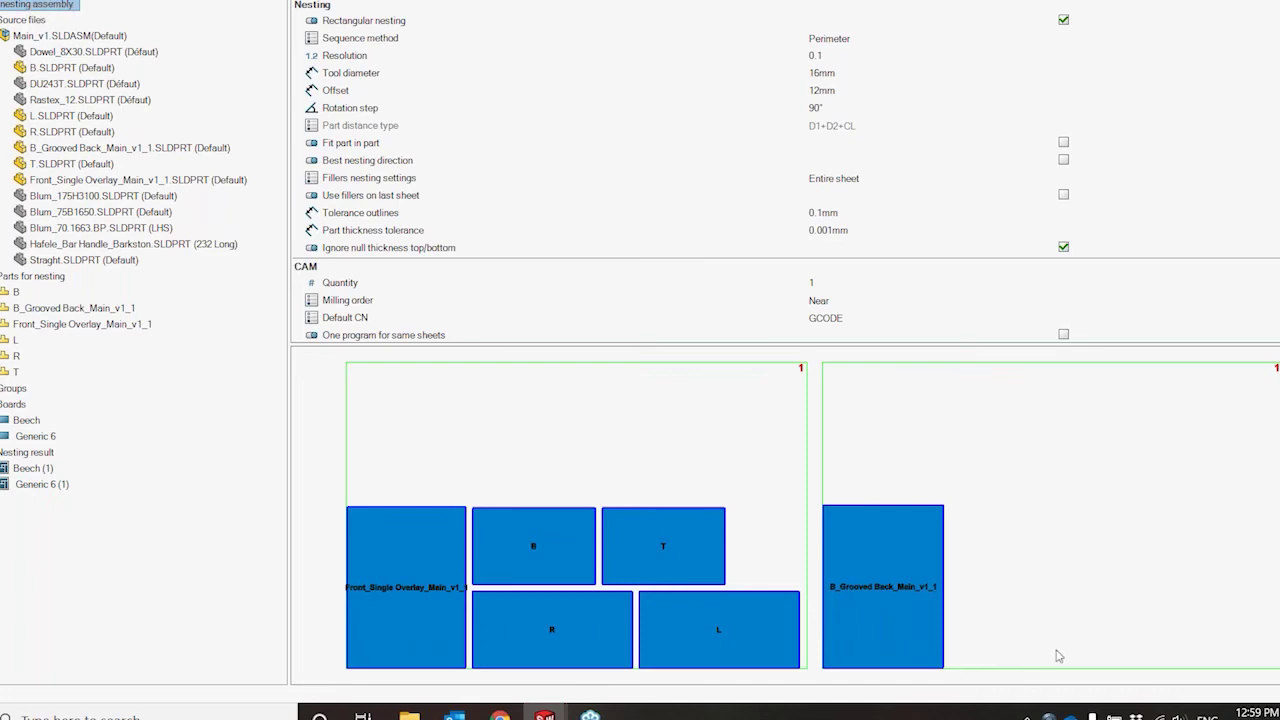
click(42, 452)
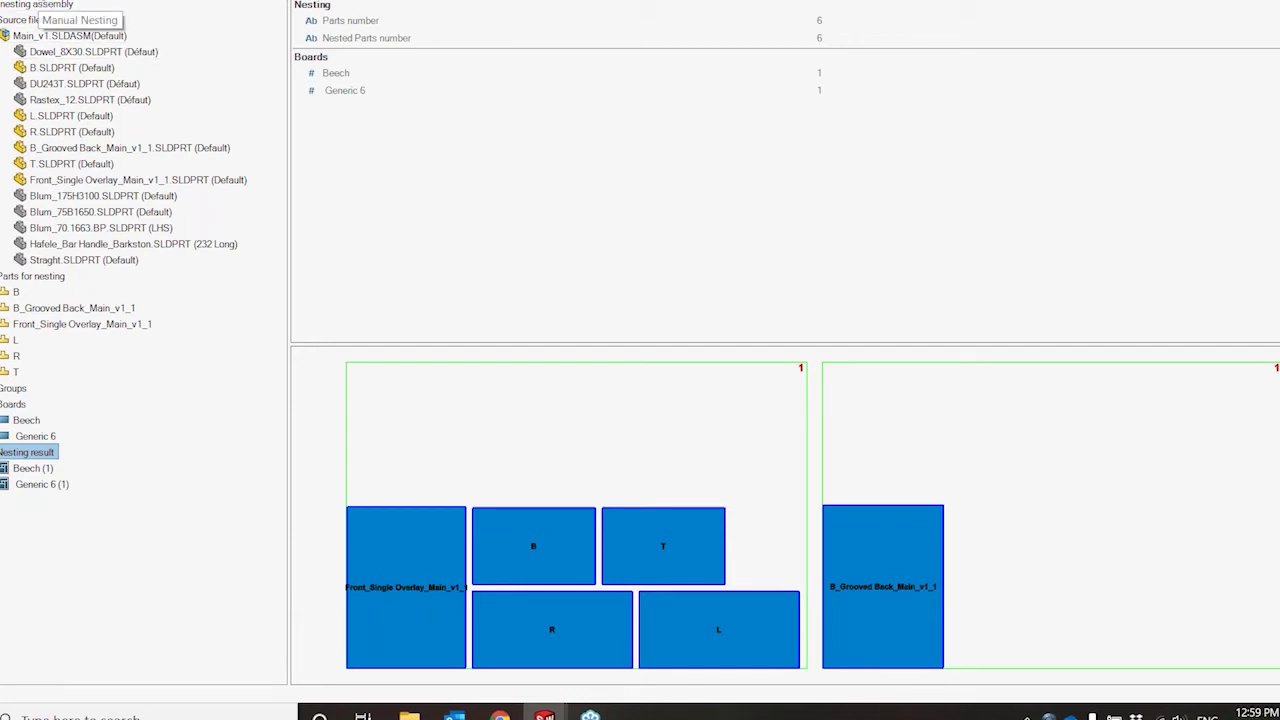
- Try rearranging three of the smaller panels on the Beech sheet with manual nesting
click(38, 2)
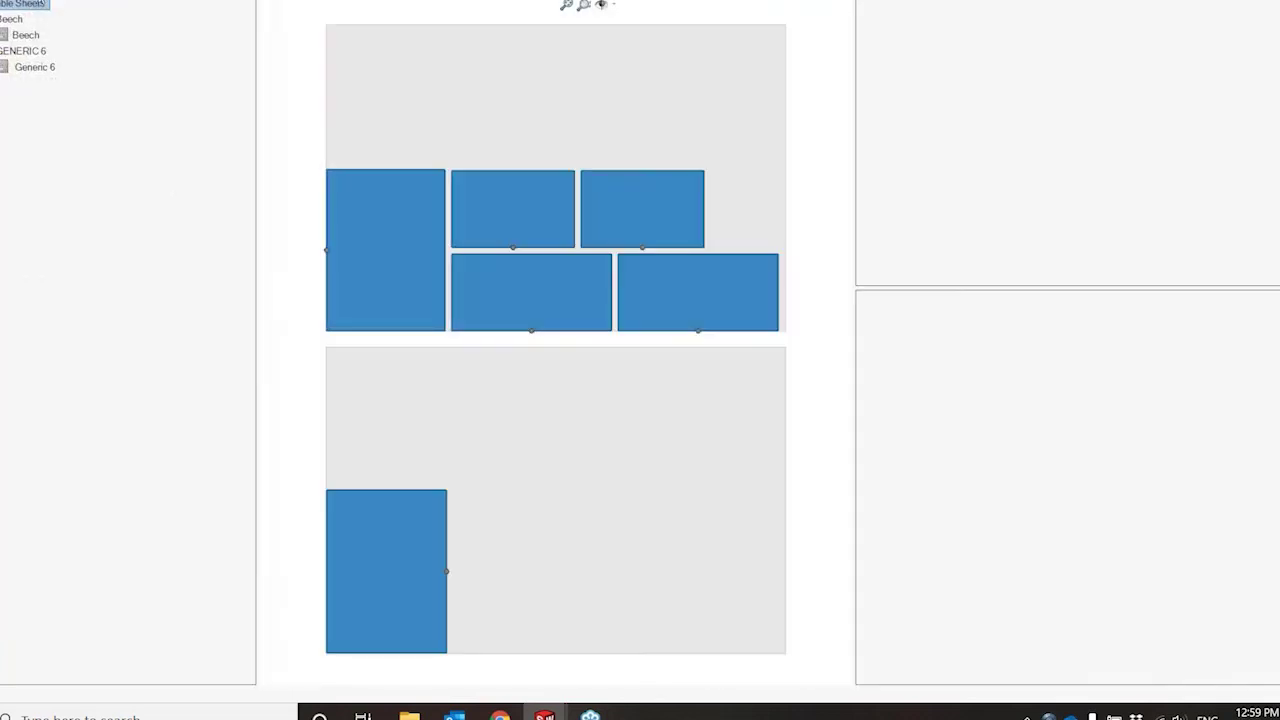
click(26, 36)
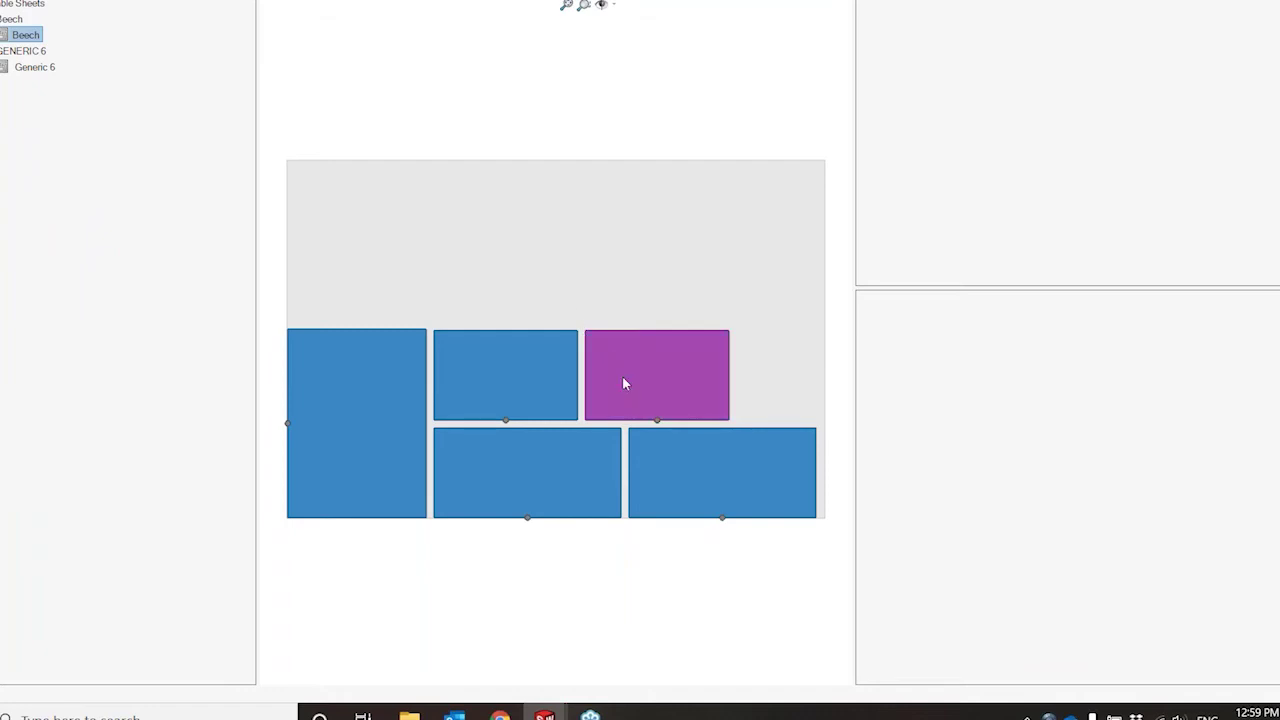
drag(623, 383, 673, 295)
drag(541, 371, 583, 338)
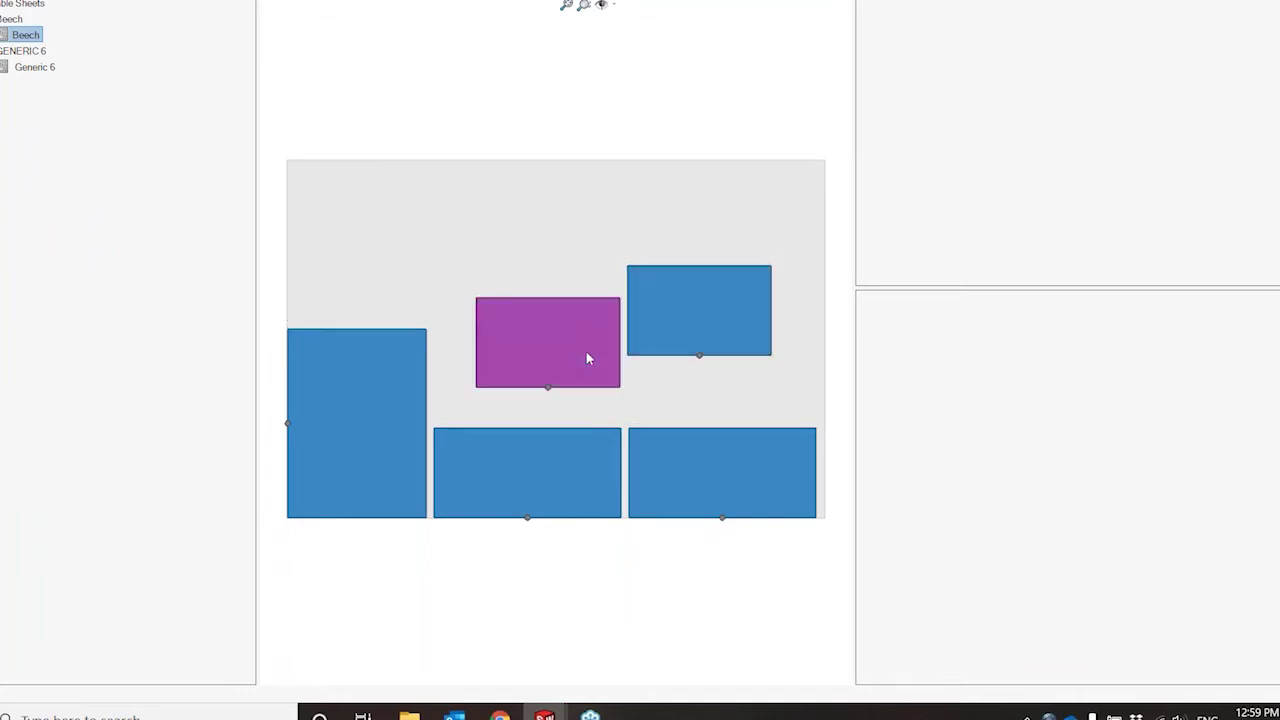
drag(675, 432, 671, 373)
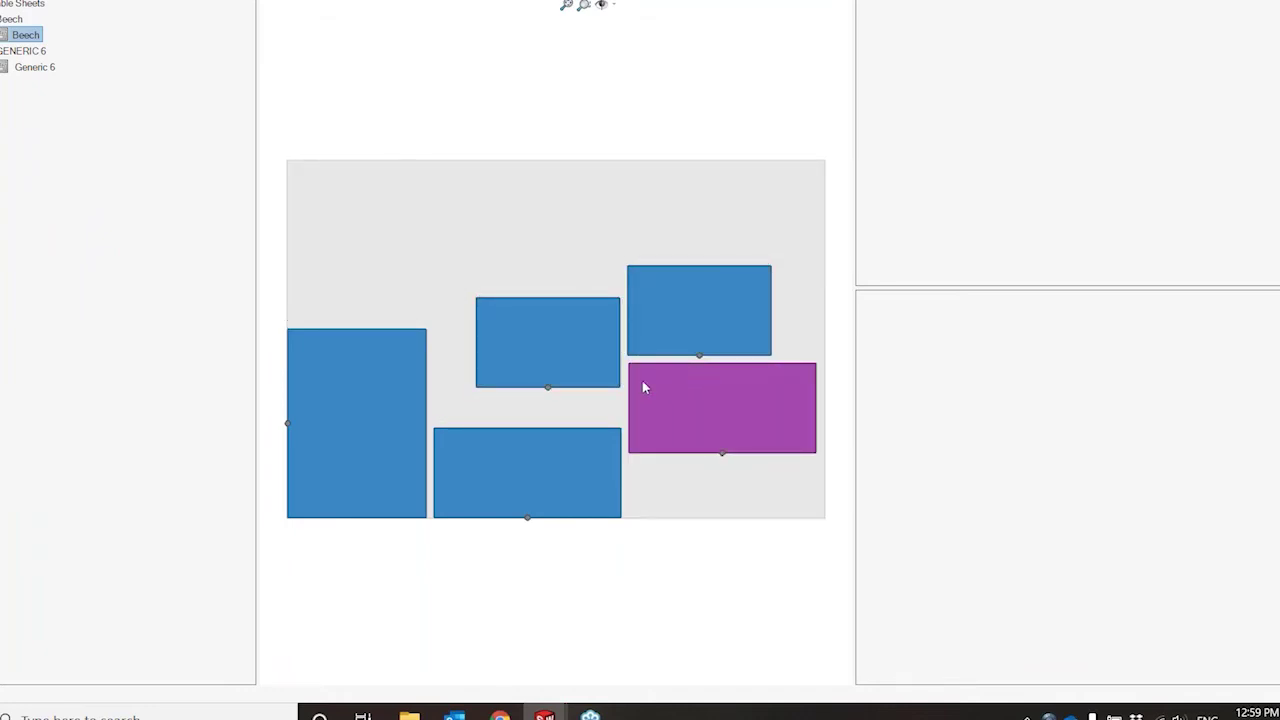
- Display the panel sequence numbers on the Beech sheet and try placing connection points between panels 1, 2 and 3
click(291, 3)
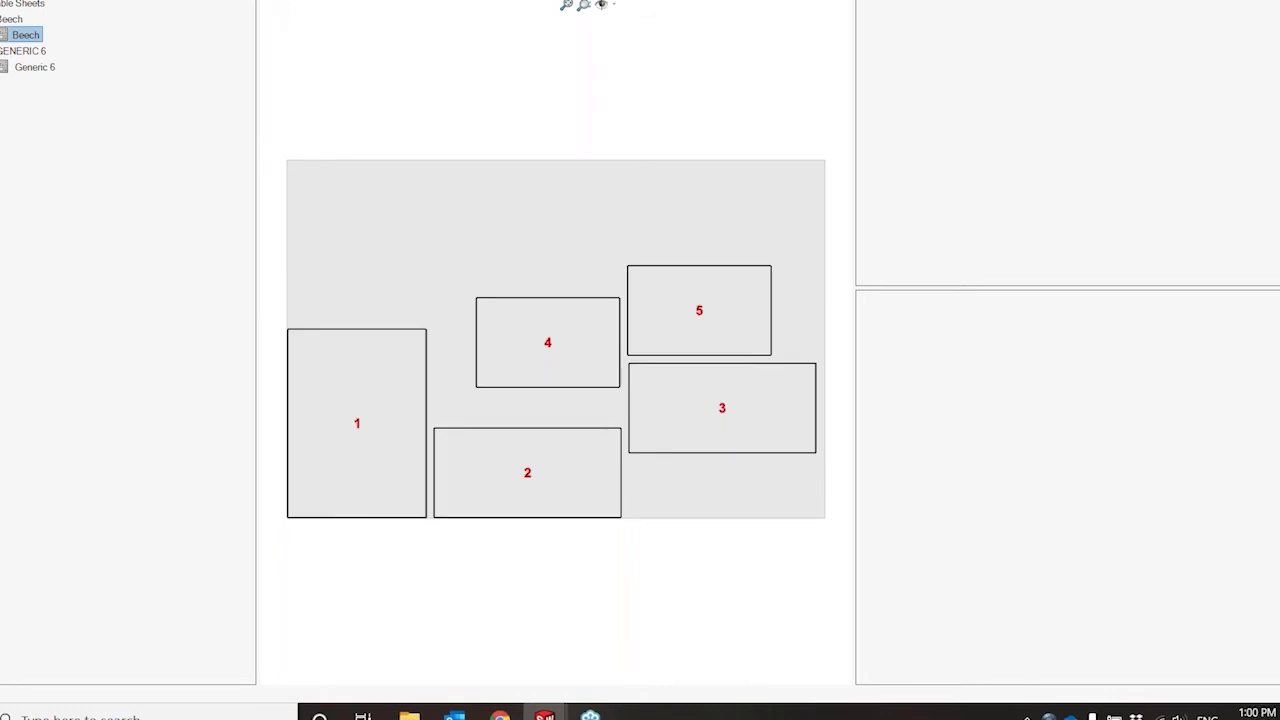
click(291, 3)
scroll(517, 434, up, 1)
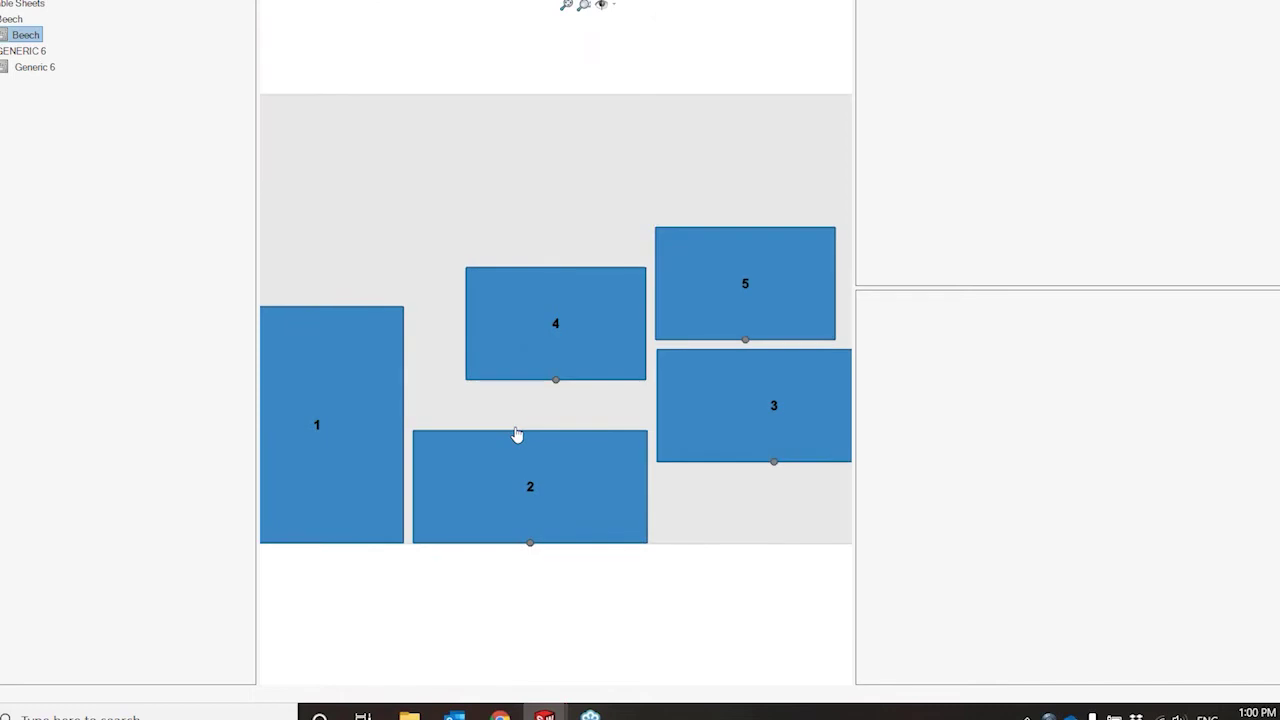
scroll(420, 527, up, 2)
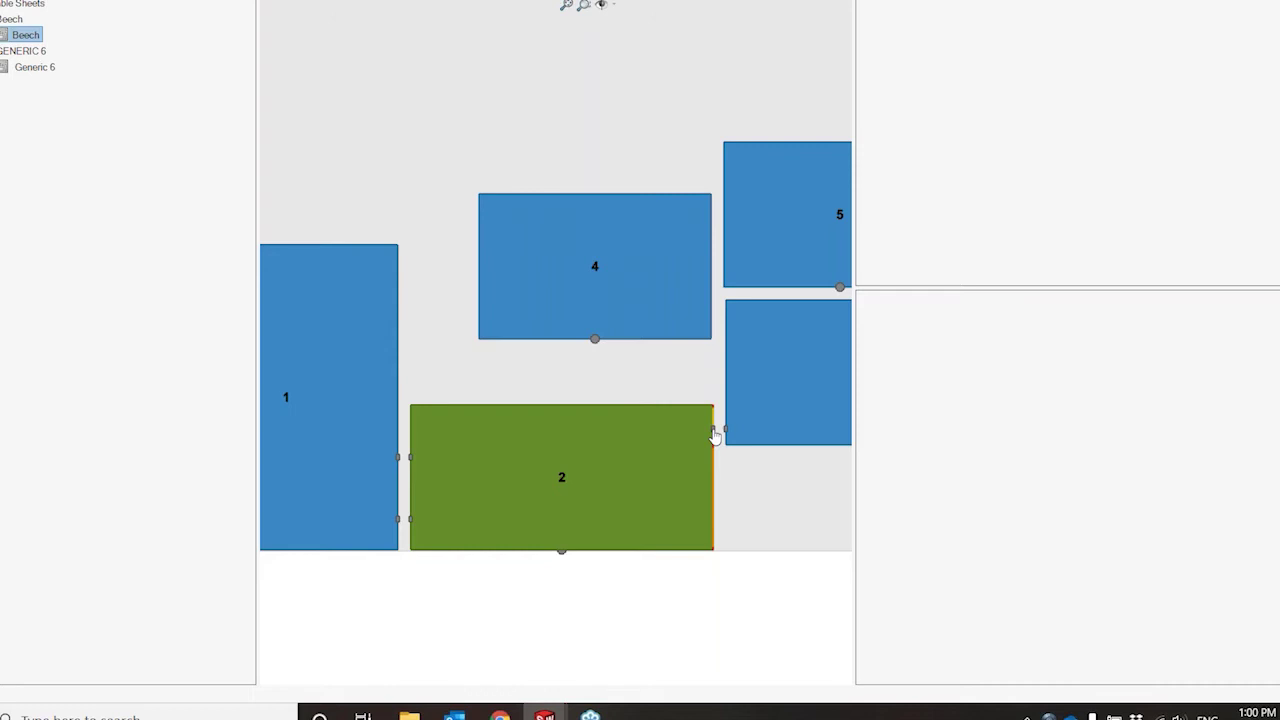
scroll(715, 432, down, 3)
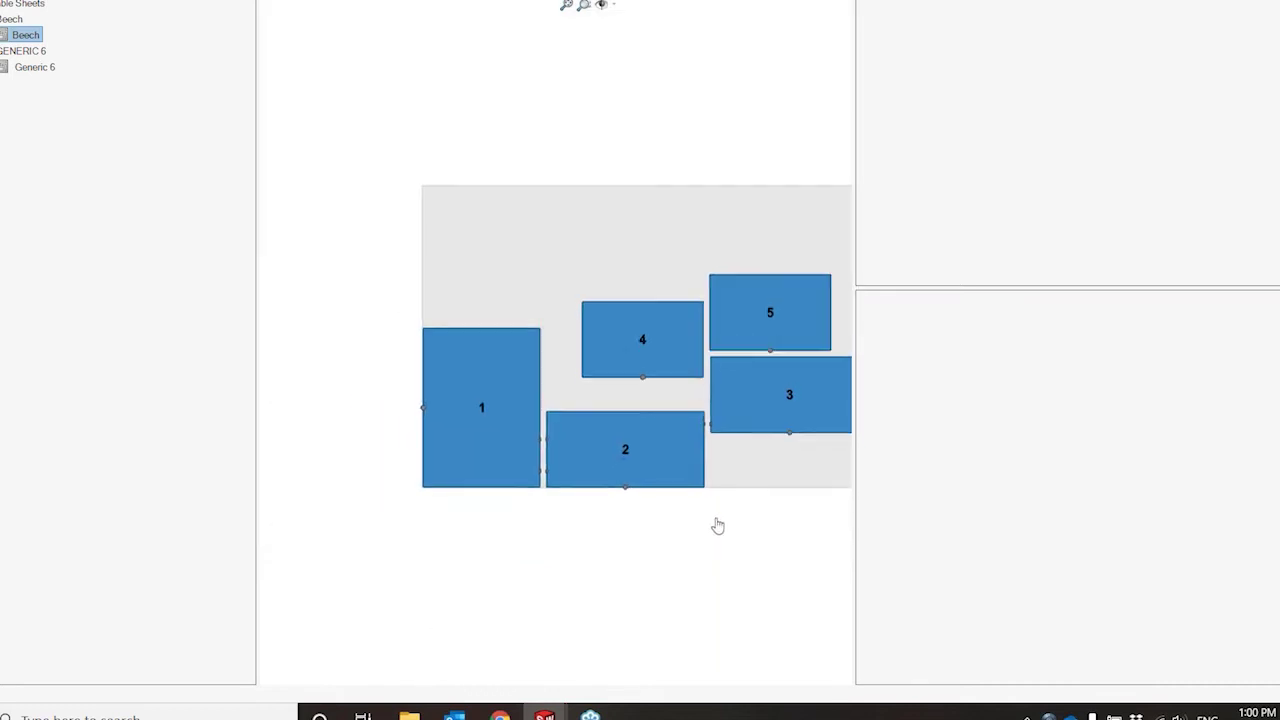
scroll(717, 525, down, 2)
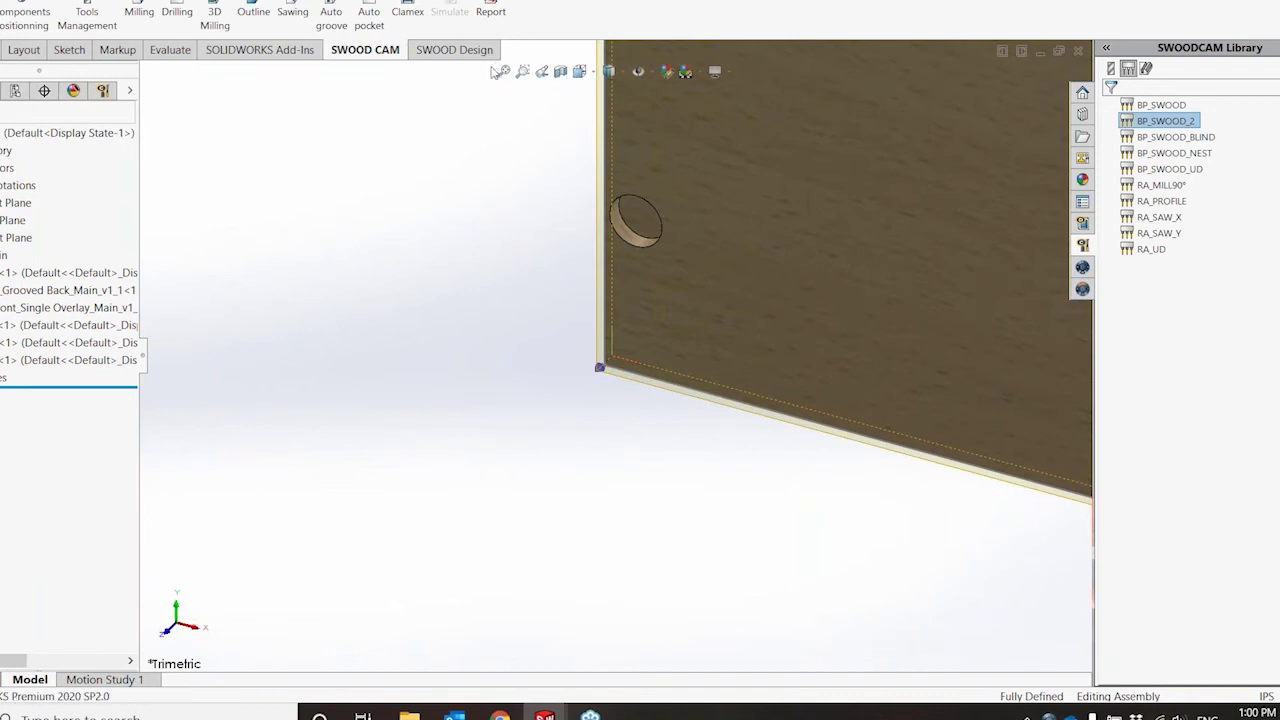
- View the generated nesting assembly from the front and at an angle, and examine its Sheet 1 and Sheet 2 GCODE programs
click(503, 71)
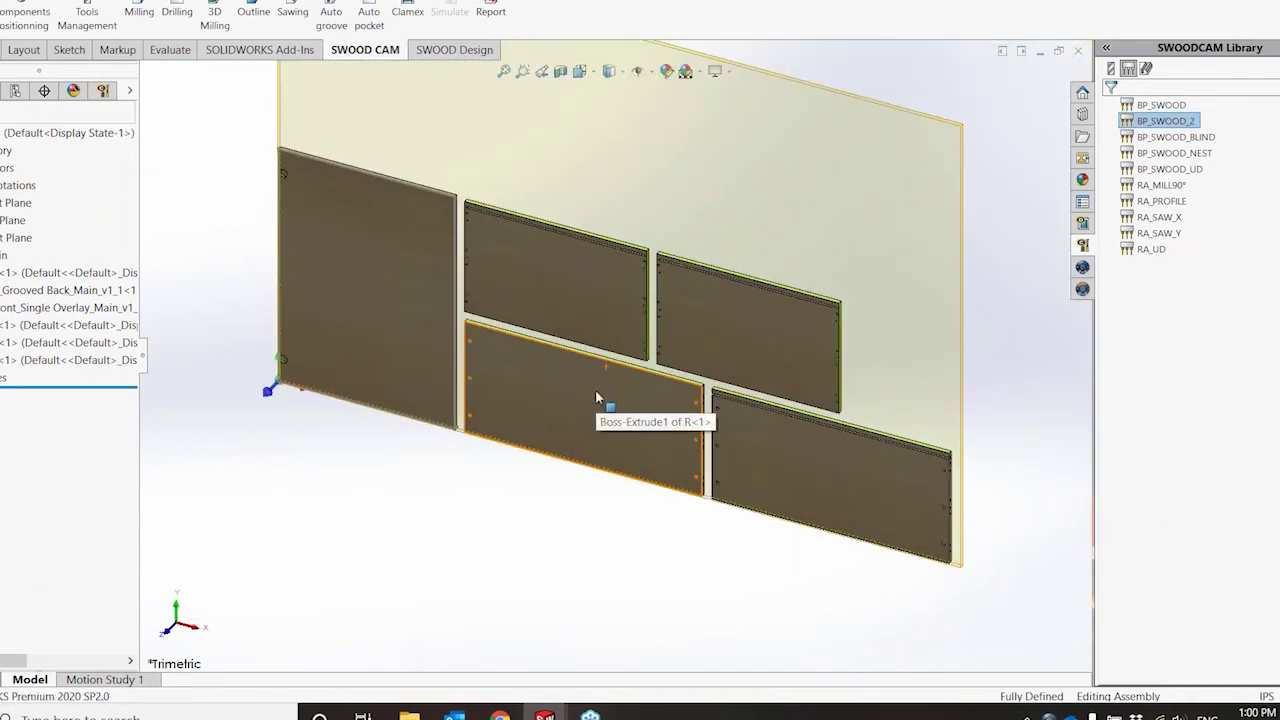
scroll(668, 189, up, 2)
scroll(668, 189, down, 2)
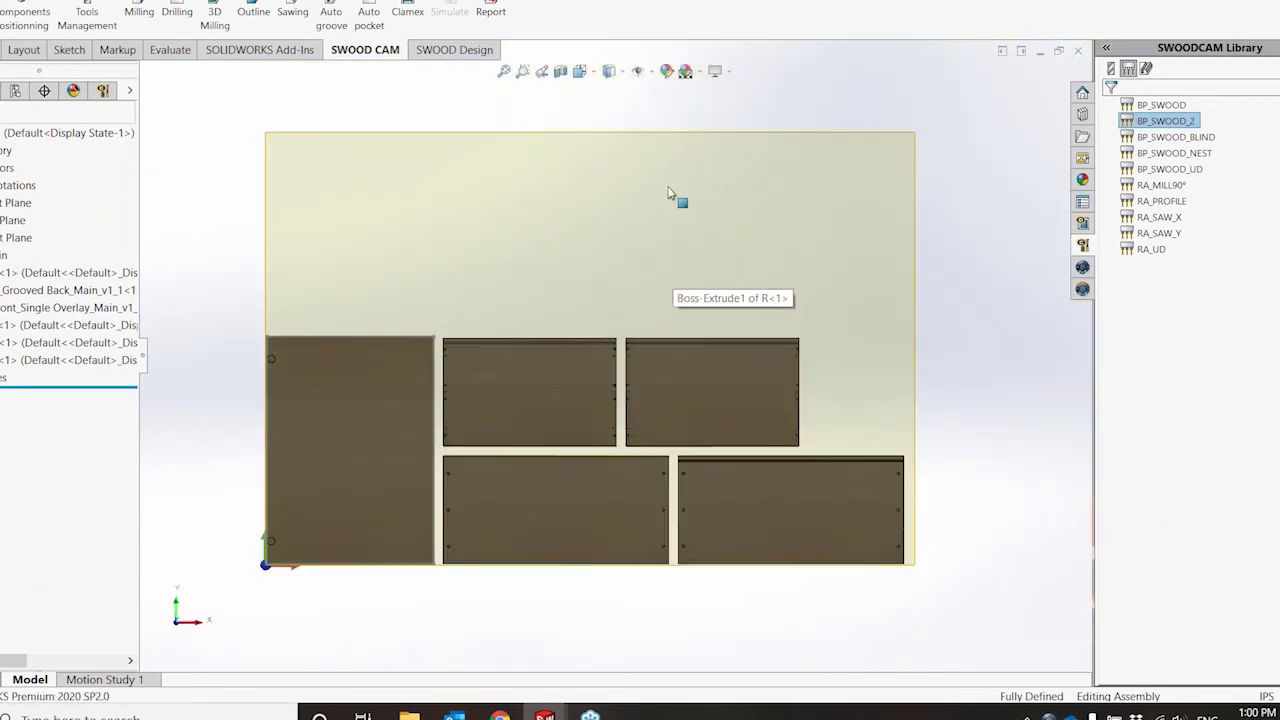
click(103, 91)
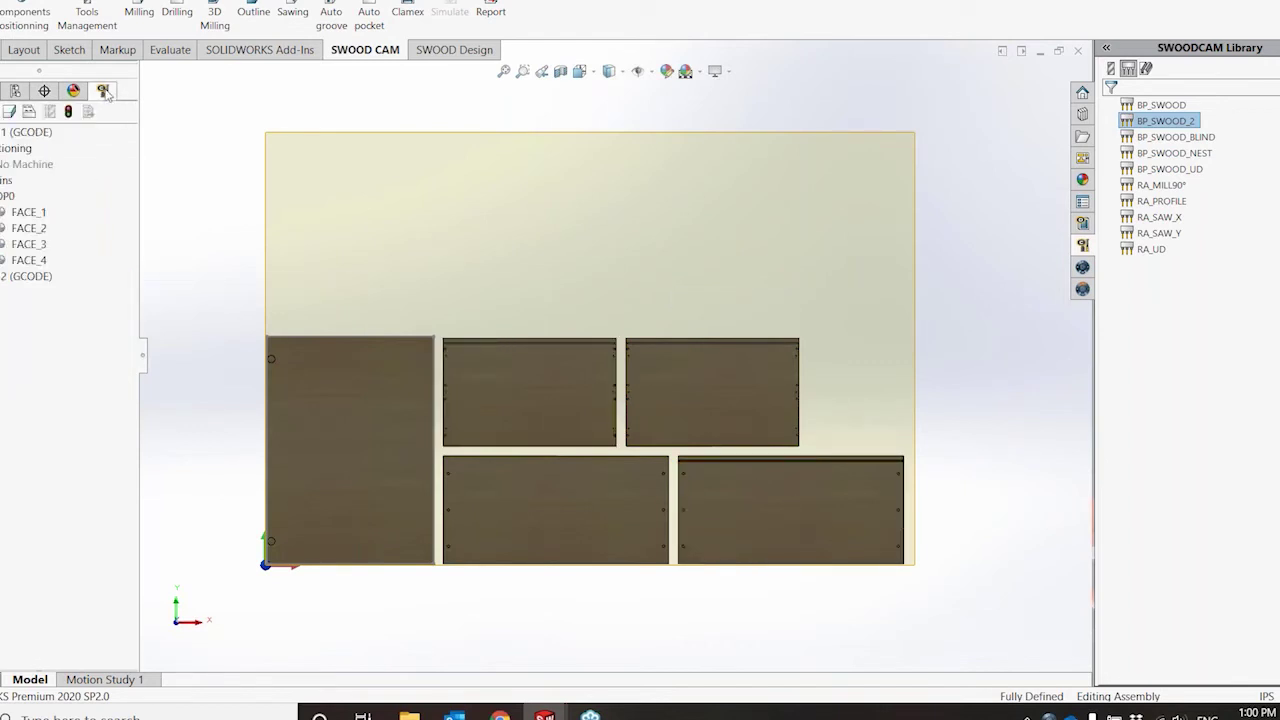
click(33, 133)
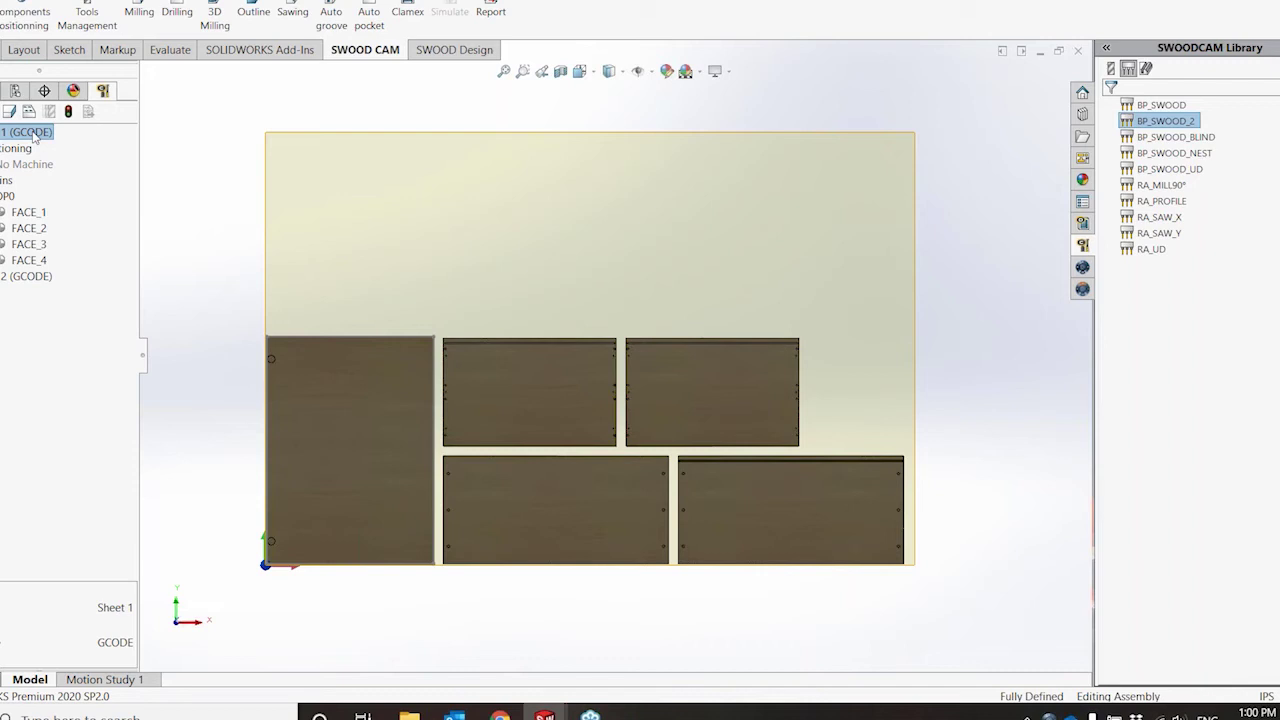
middle_drag(717, 446, 700, 285)
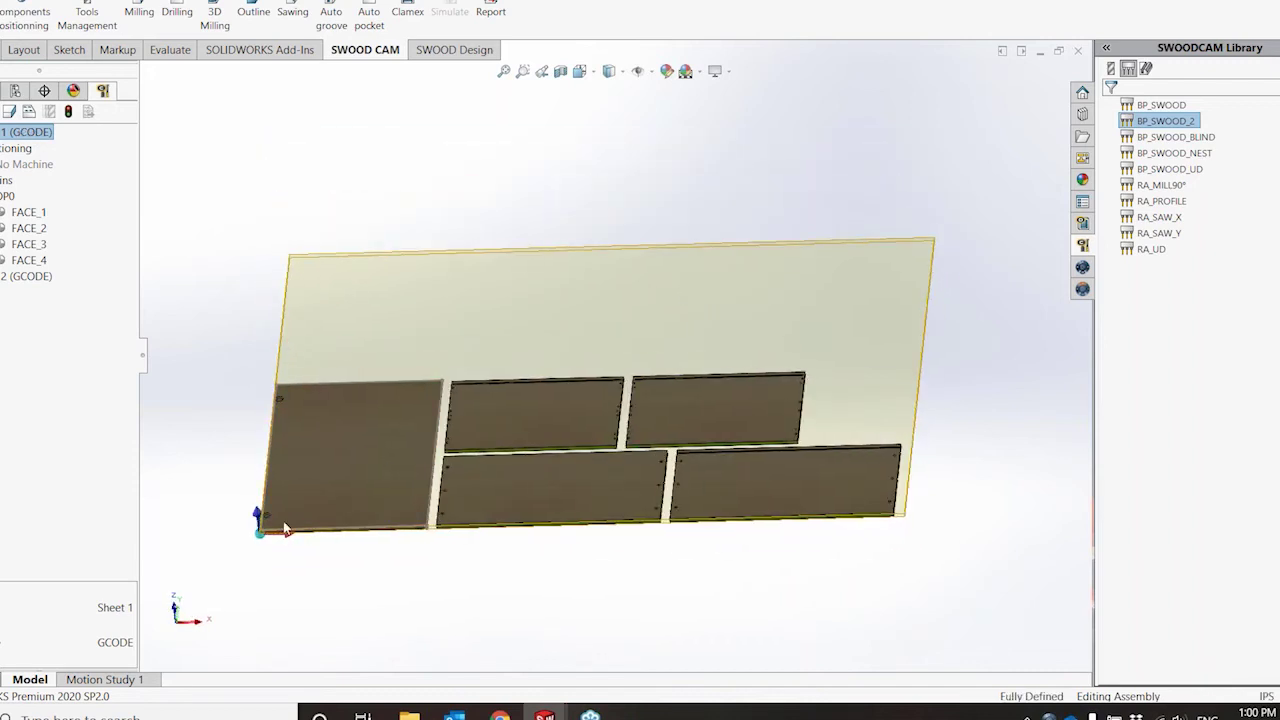
middle_drag(489, 578, 500, 629)
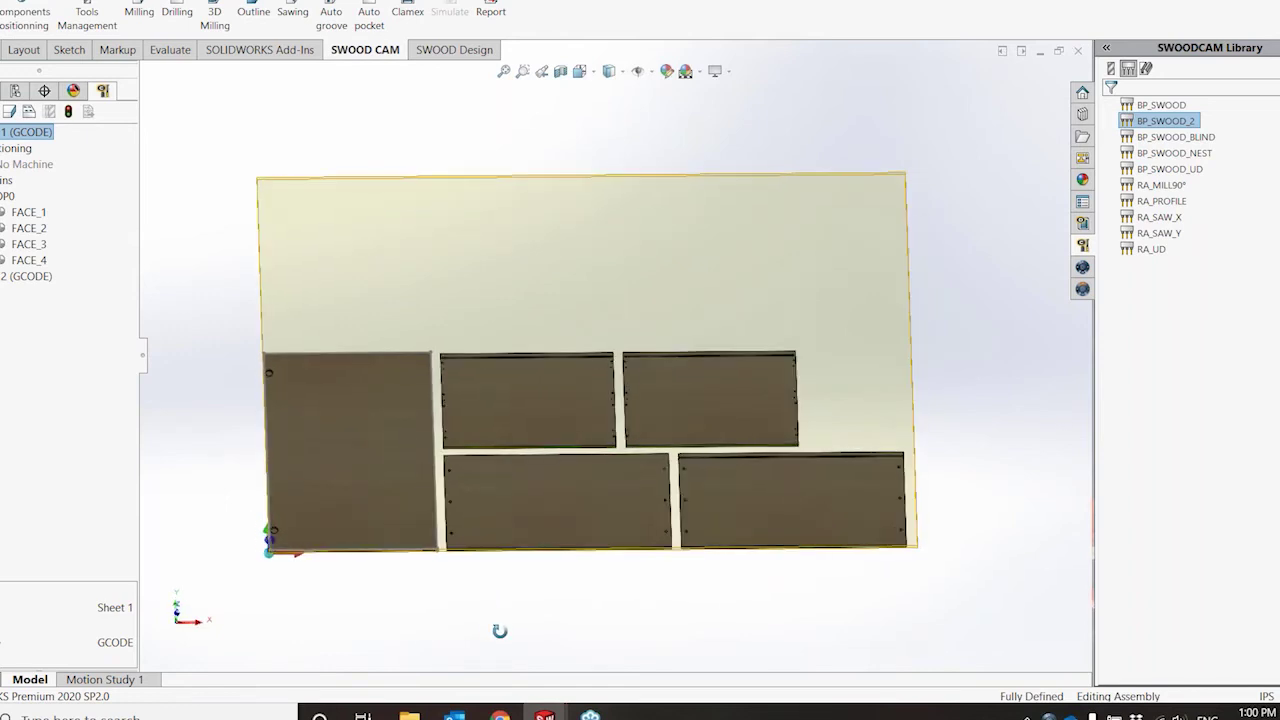
click(14, 279)
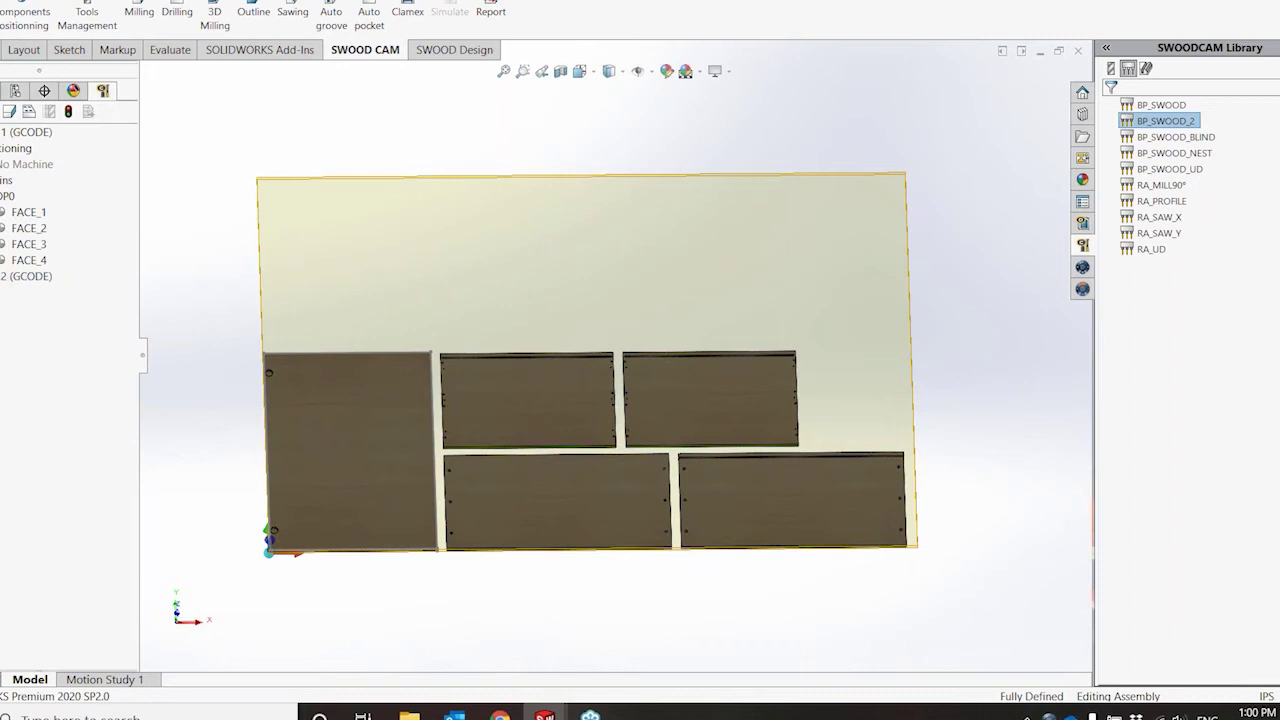
click(24, 134)
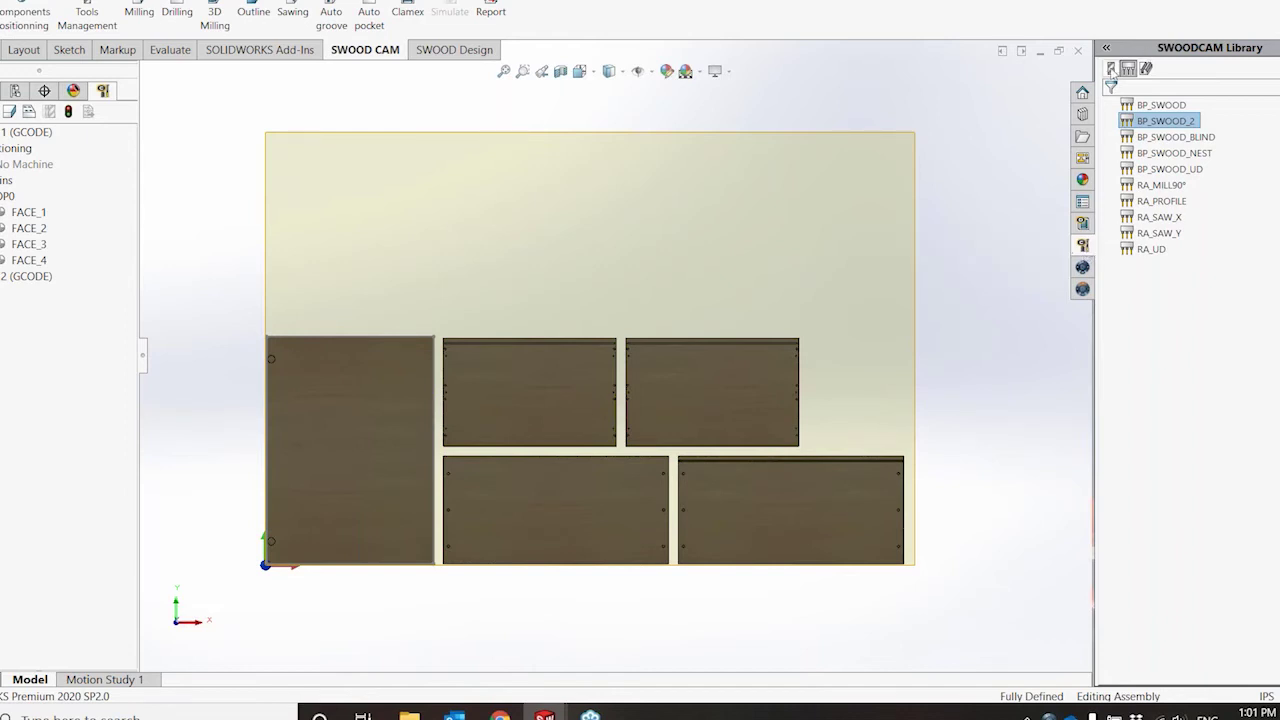
- Examine the SWOOD CAM library's cutting tools, BP and RA tool units, and machining operations such as Auto Contour
click(1110, 67)
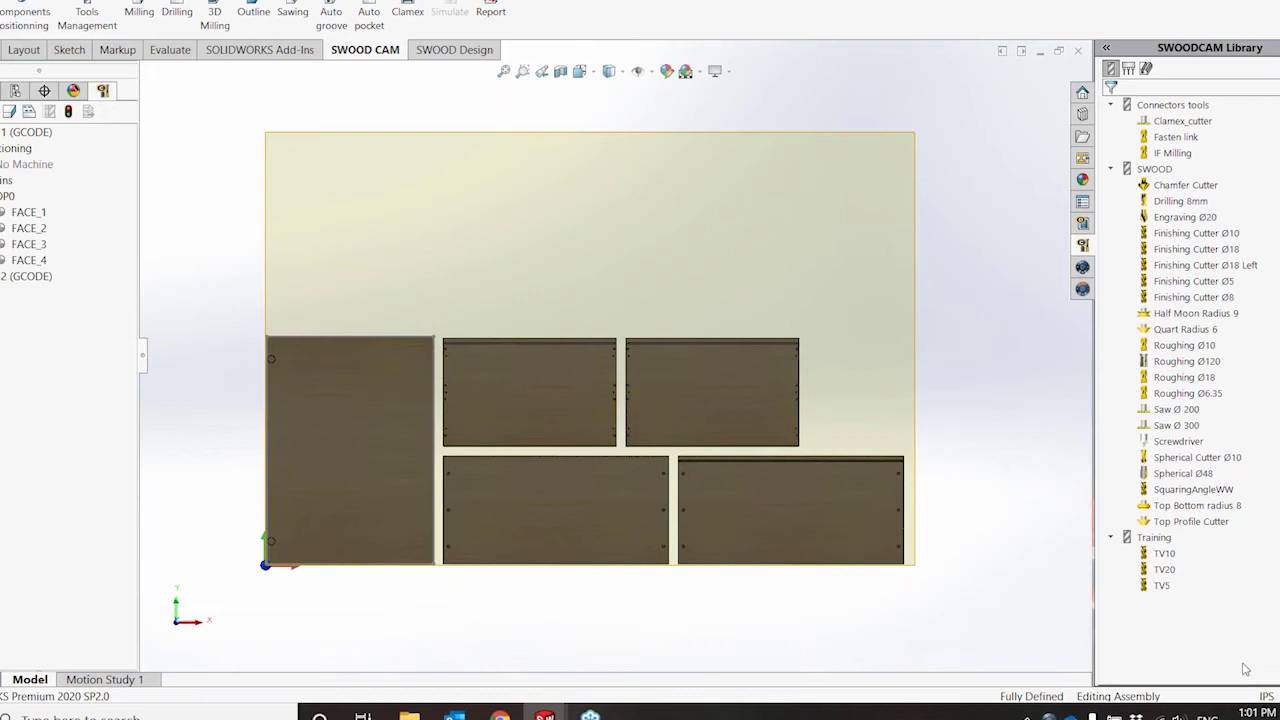
click(1129, 69)
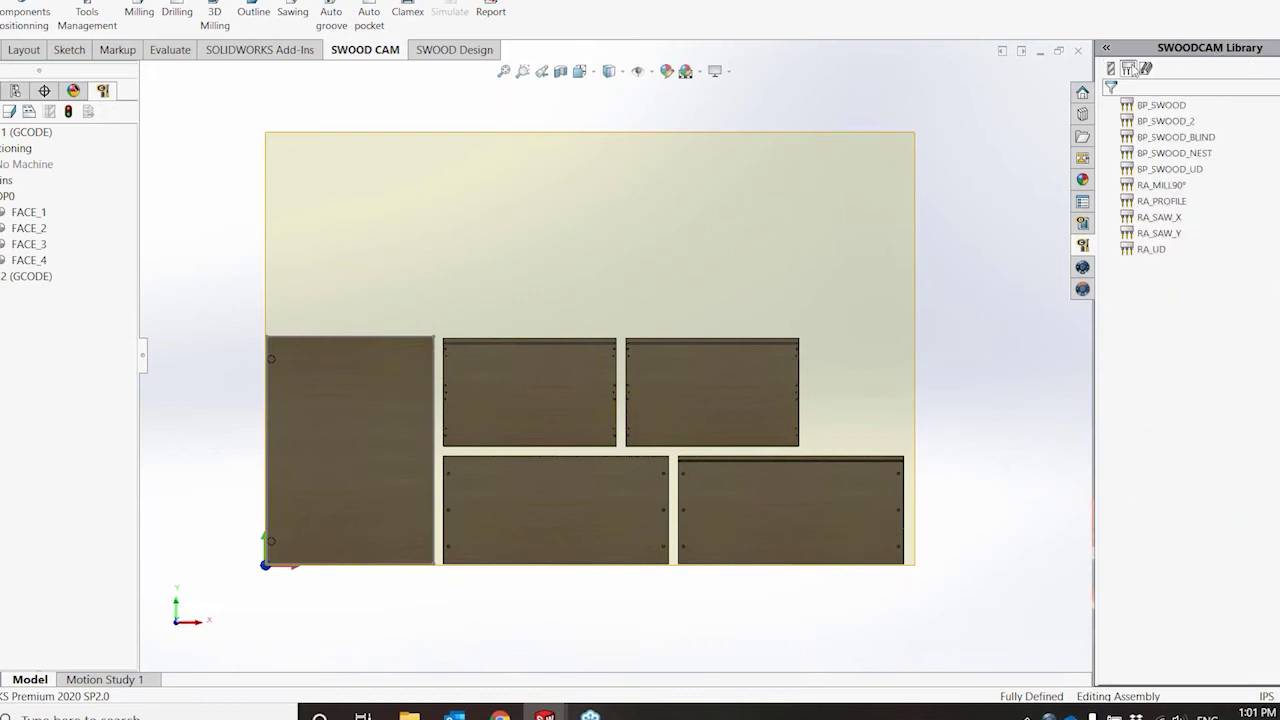
click(1146, 69)
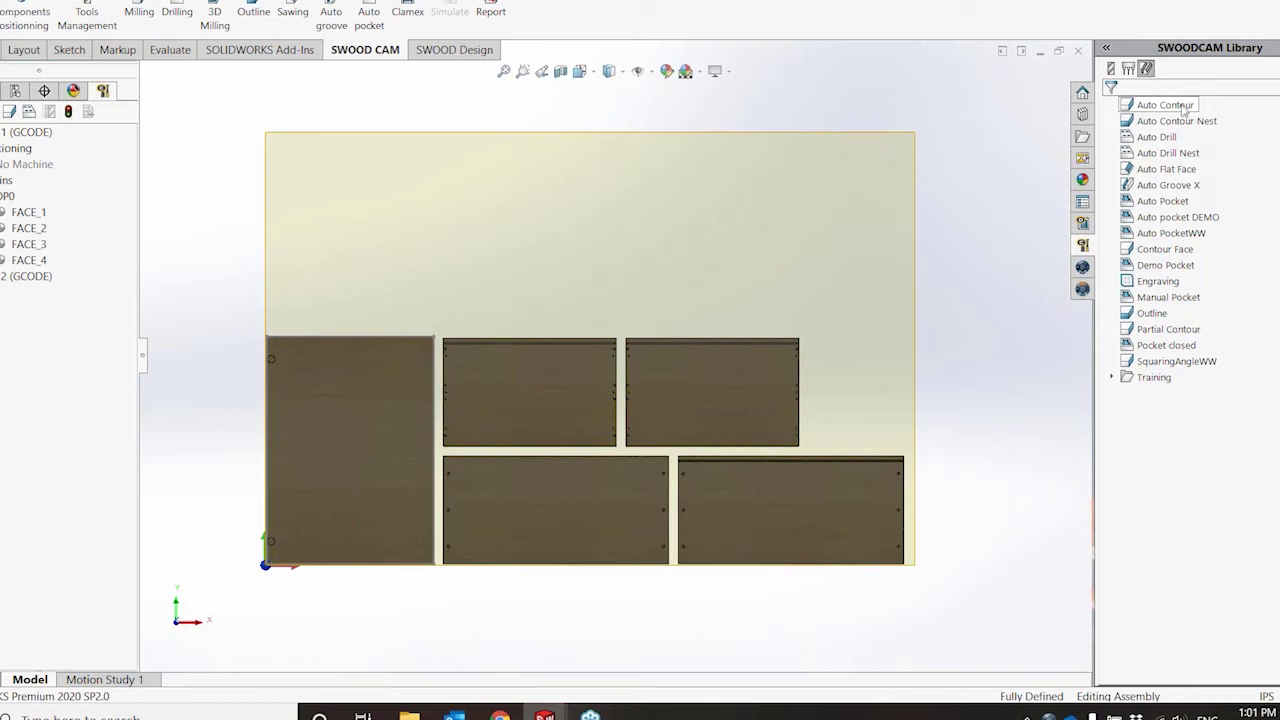
- Add the Finishing Cutter Ø18 from the tools library to the Sheet 1 program
click(1111, 70)
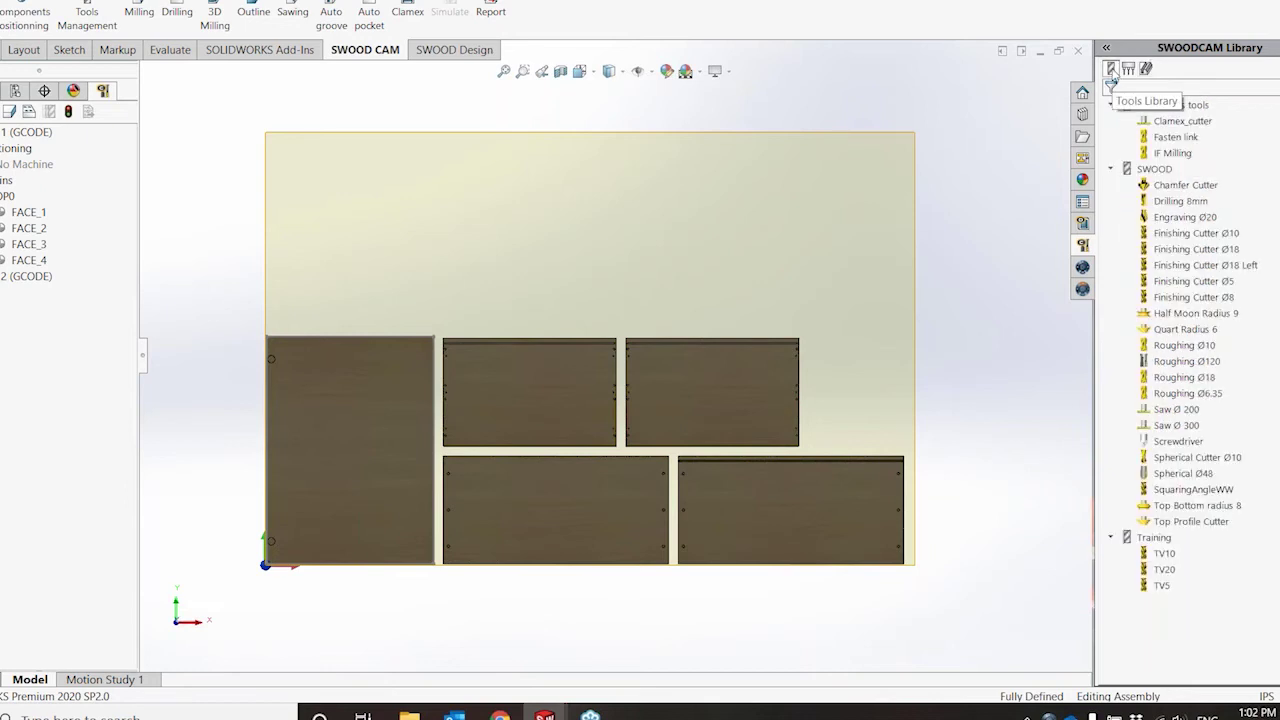
click(1196, 252)
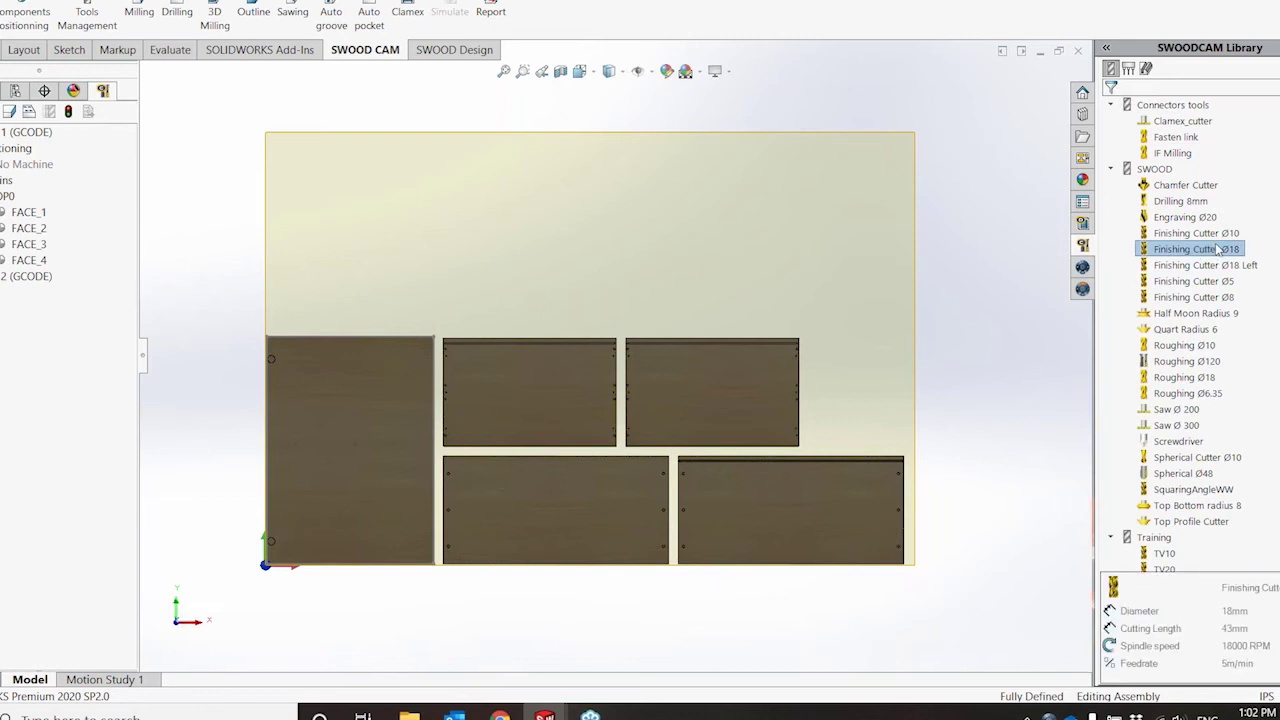
drag(1226, 253, 809, 218)
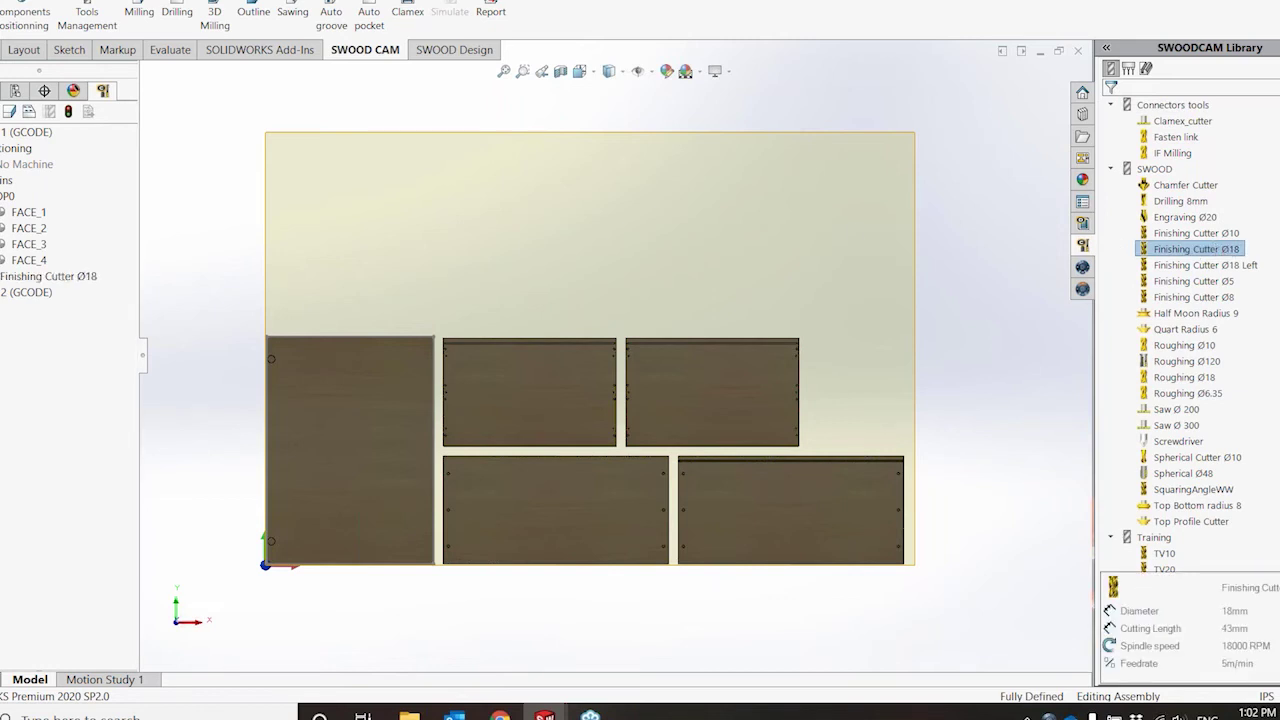
- Add the BP_SWOOD_2 drilling unit from the library to the Sheet 1 program
click(1128, 68)
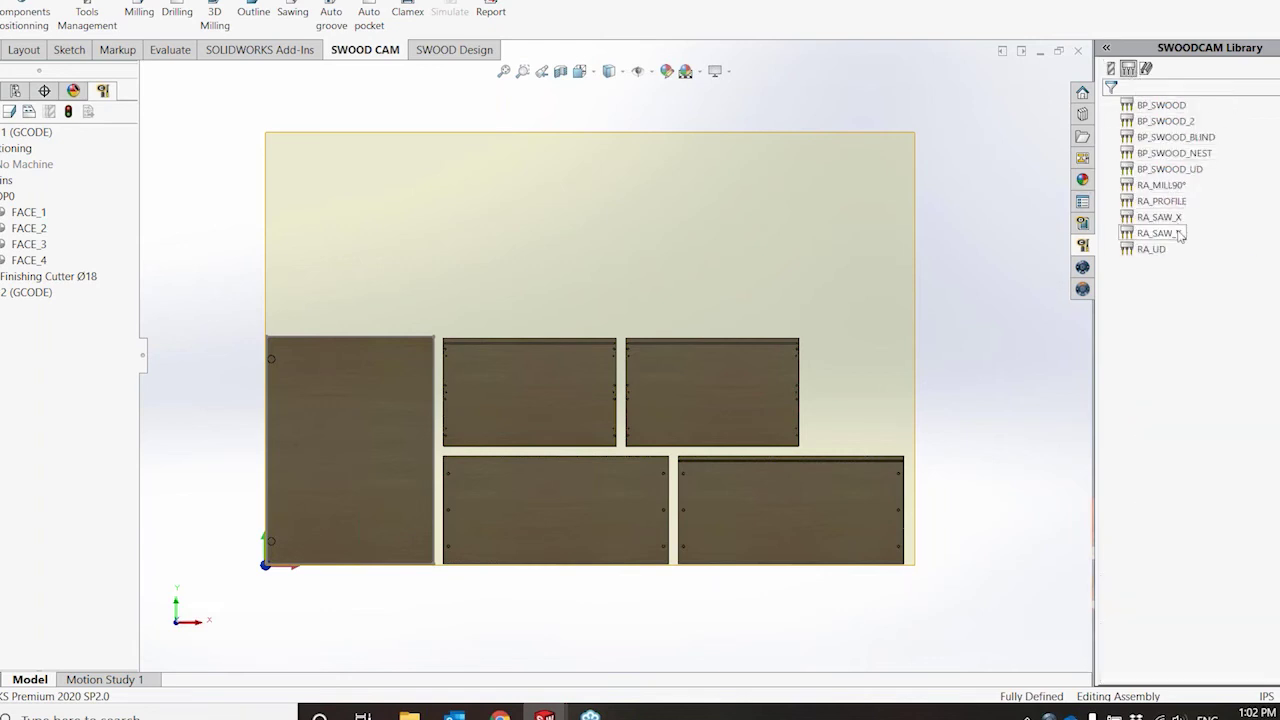
click(1172, 122)
double_click(1186, 122)
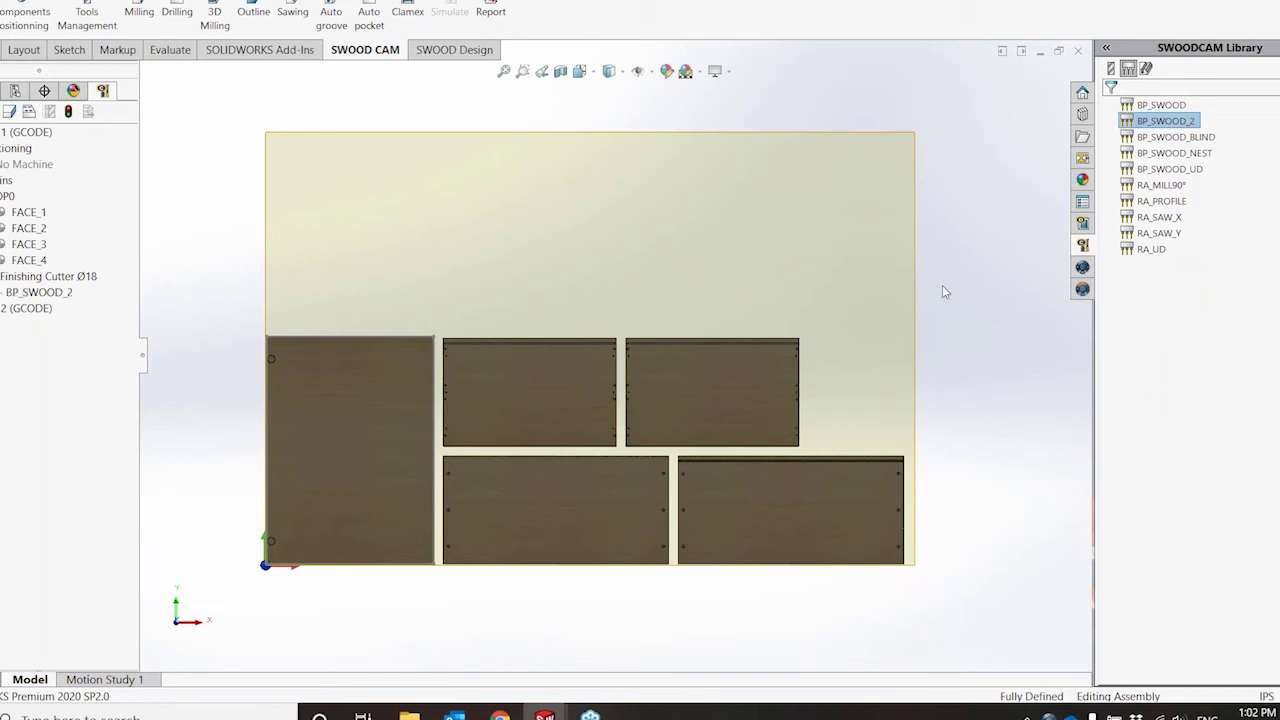
- Create a Holes machining for the nested panels with a Drill operation on the T80 - BP_SWOOD_2 unit
scroll(819, 358, up, 1)
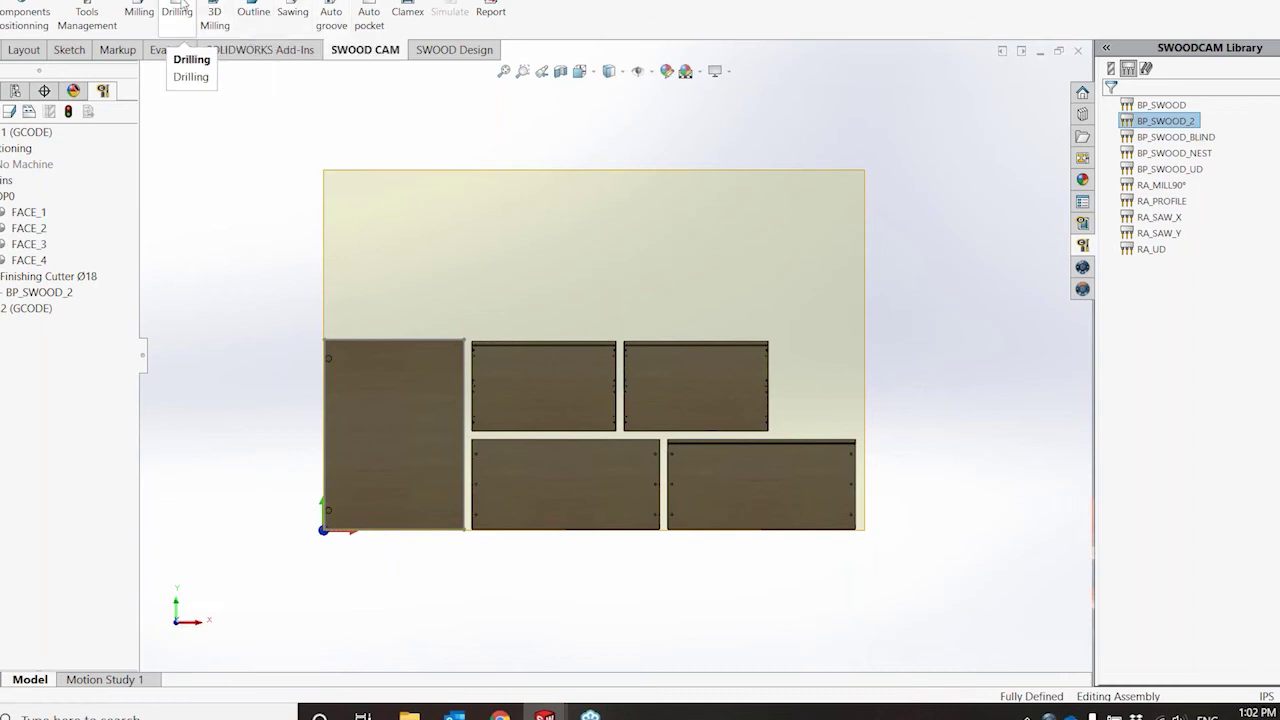
click(182, 4)
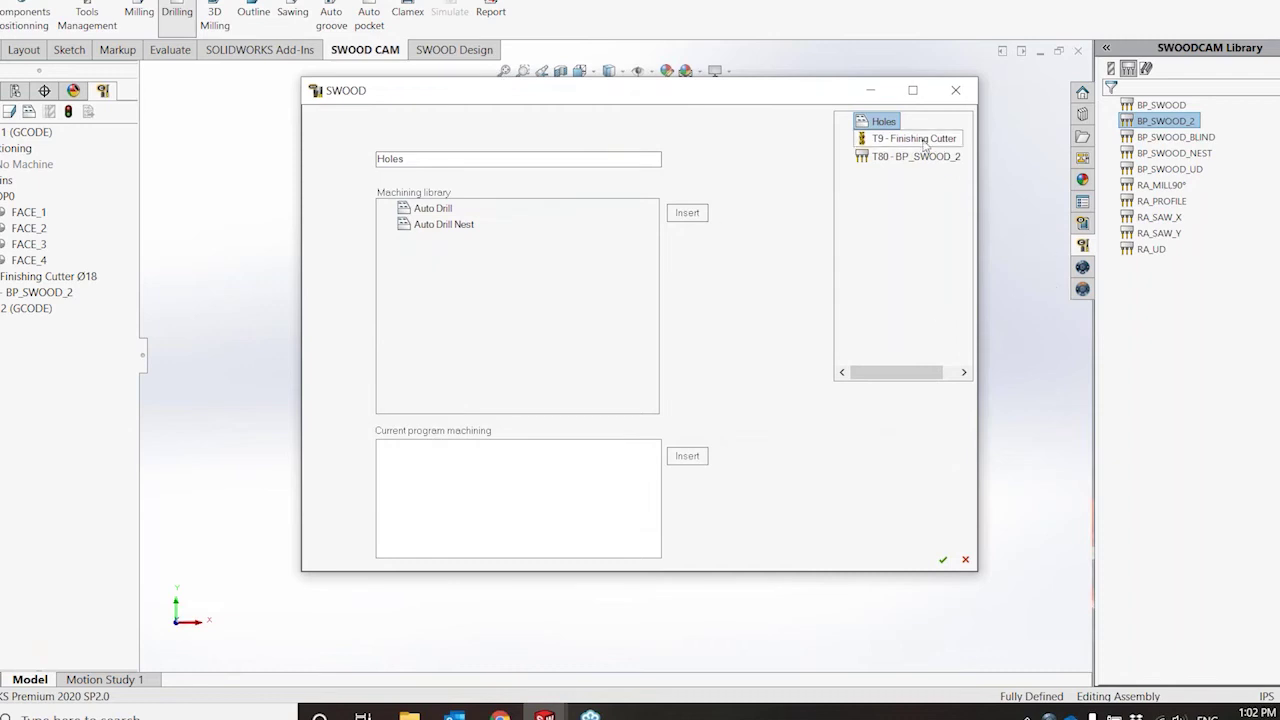
click(884, 157)
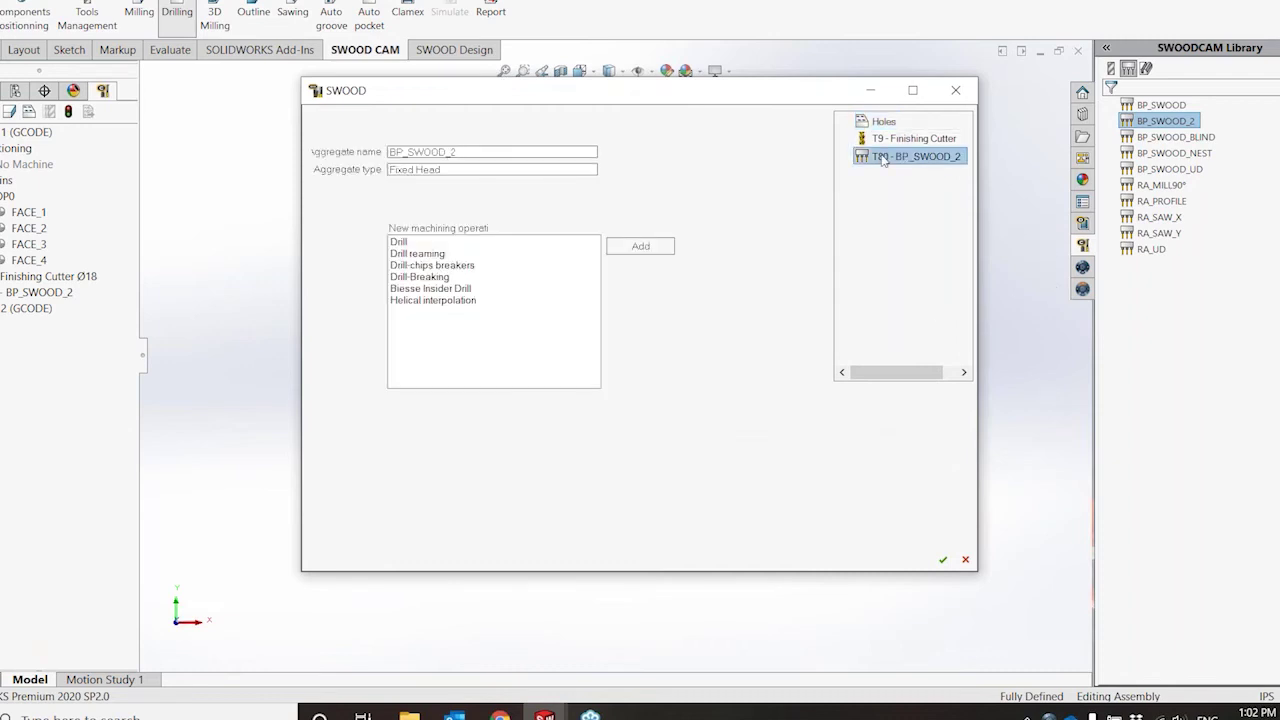
click(400, 243)
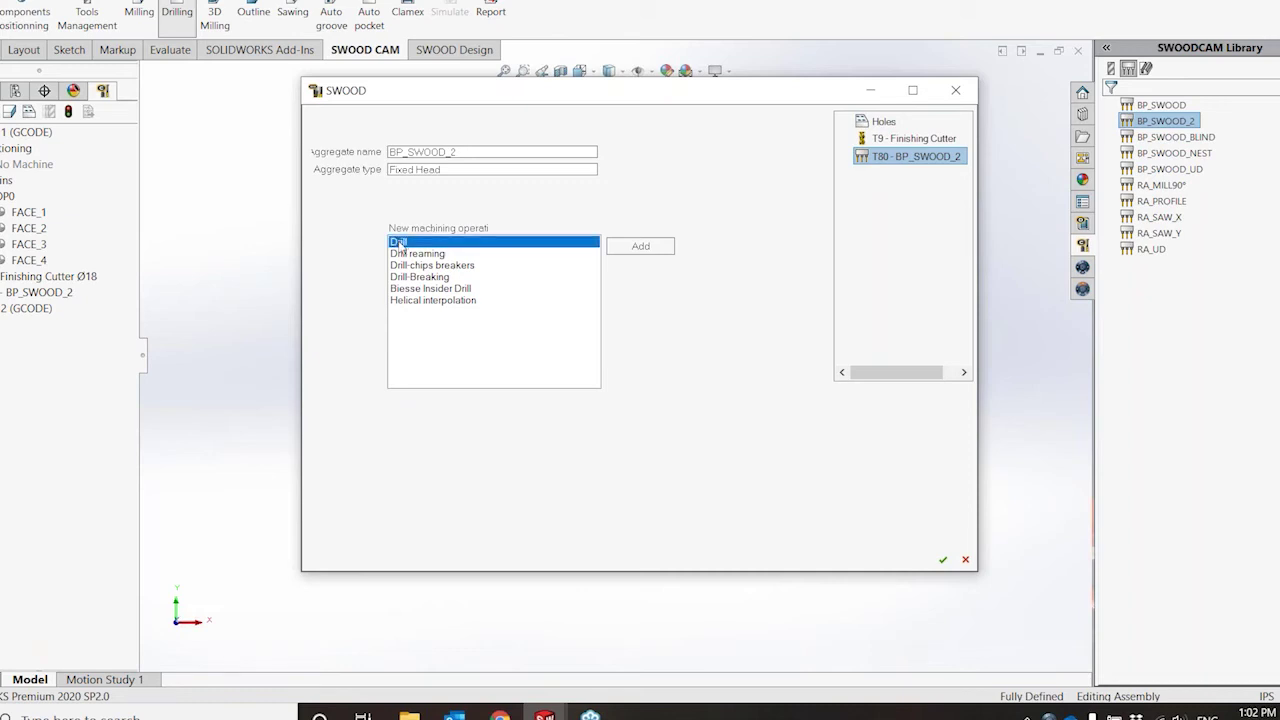
click(630, 247)
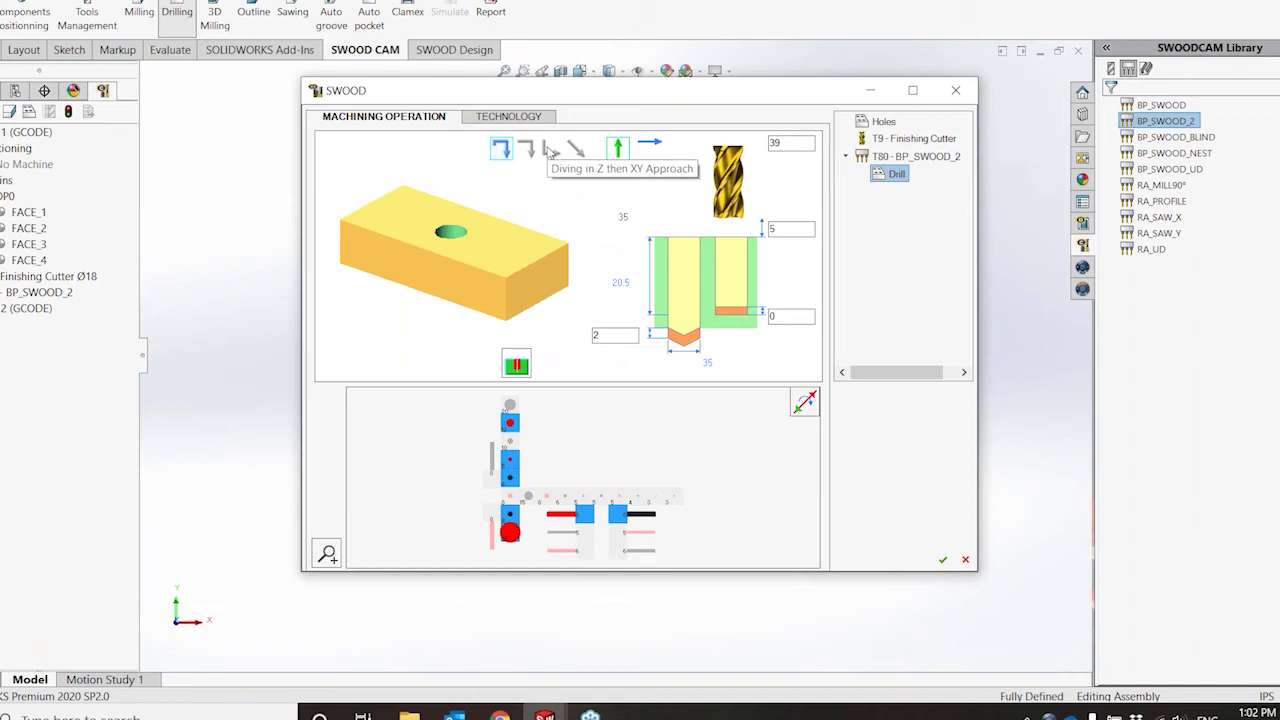
click(944, 561)
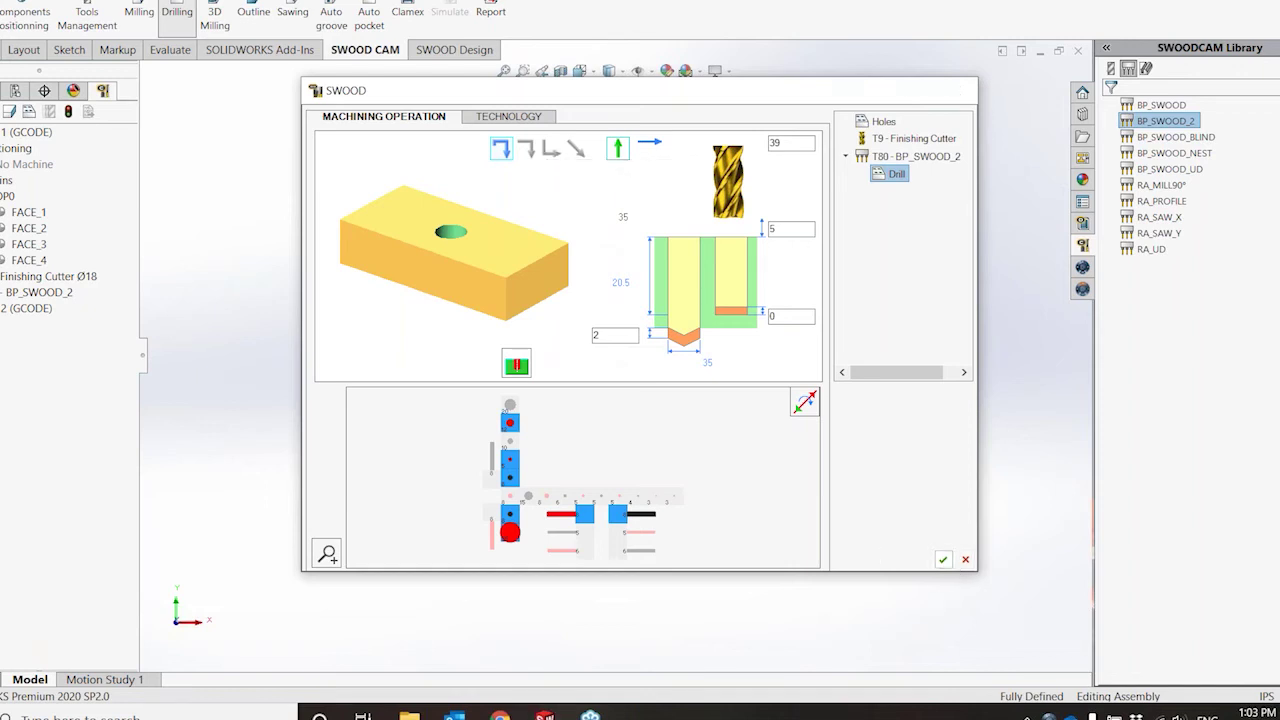
- Add the library's Auto Groove X machining to cut the back grooves in the nested panels
scroll(584, 488, down, 3)
scroll(595, 287, down, 5)
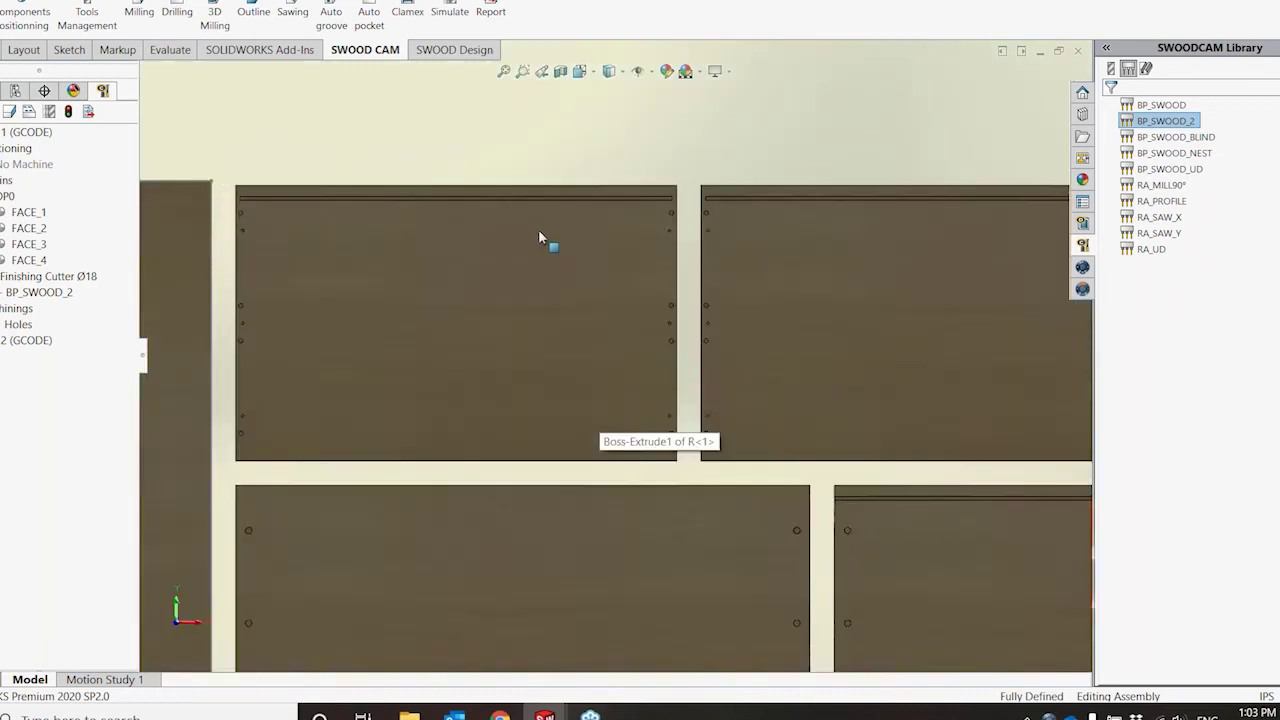
scroll(540, 235, up, 3)
middle_drag(561, 285, 535, 227)
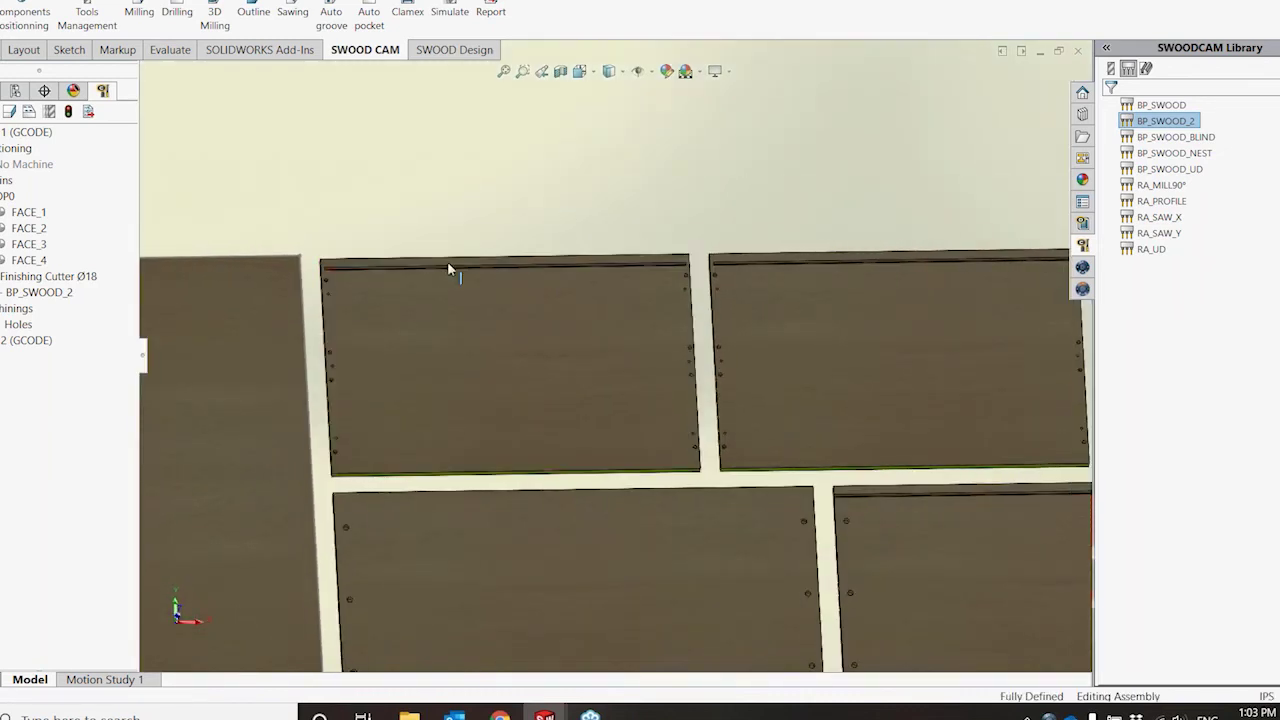
scroll(523, 271, up, 4)
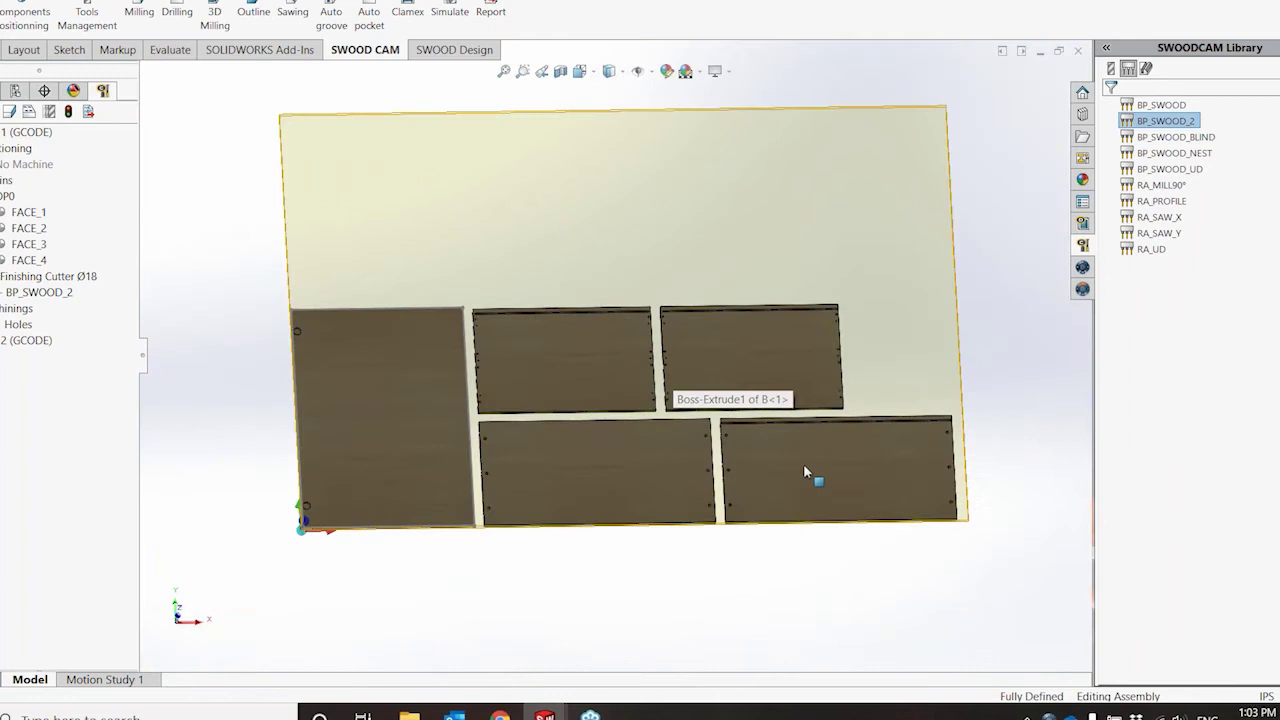
middle_drag(806, 472, 787, 502)
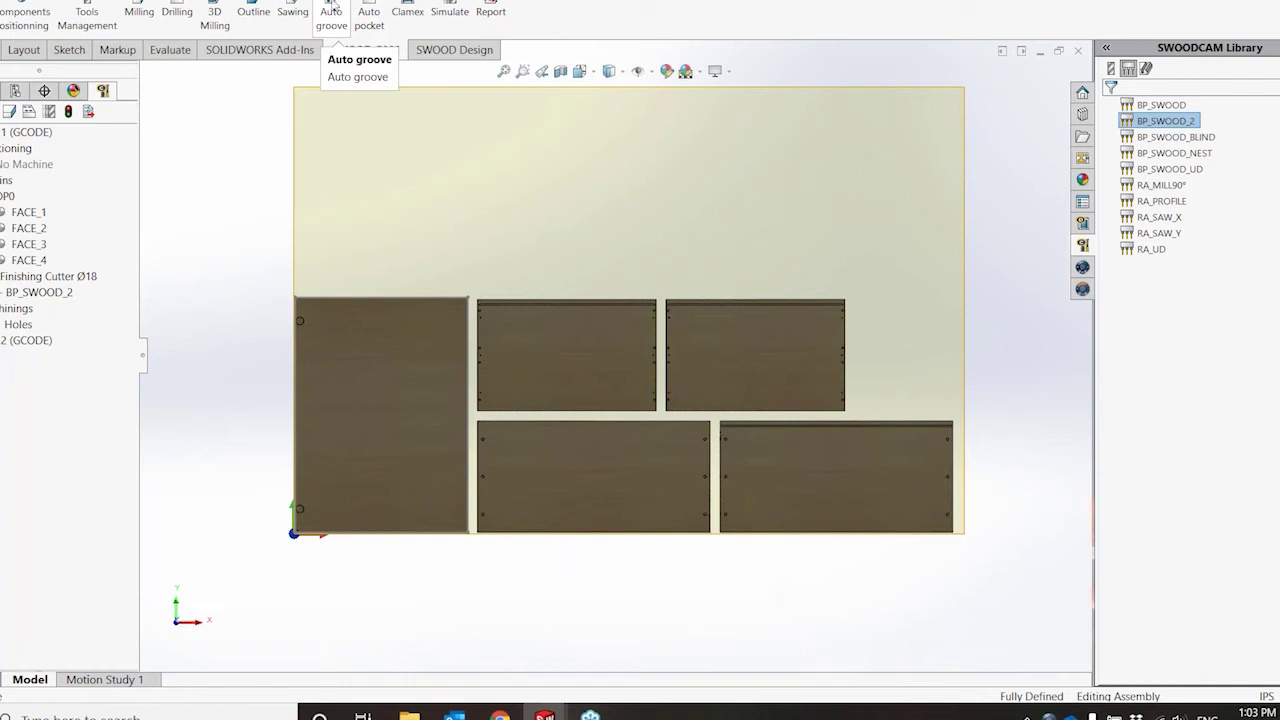
click(332, 8)
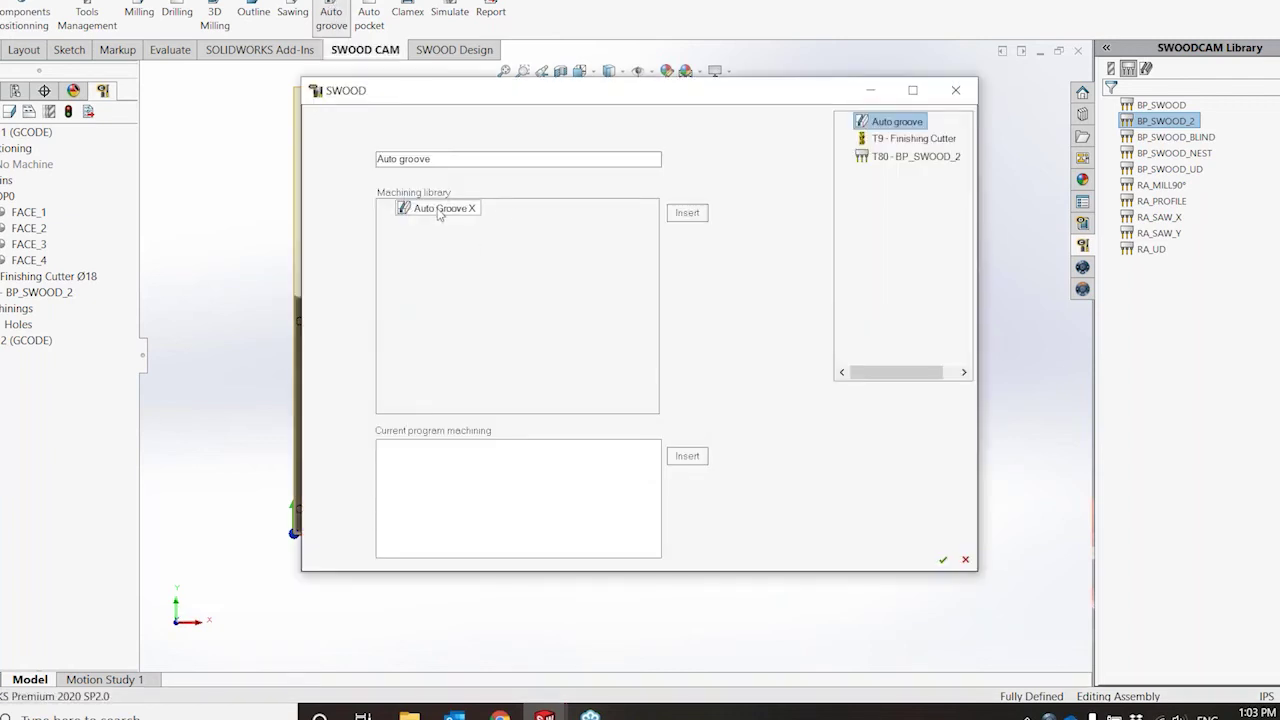
click(440, 209)
click(686, 214)
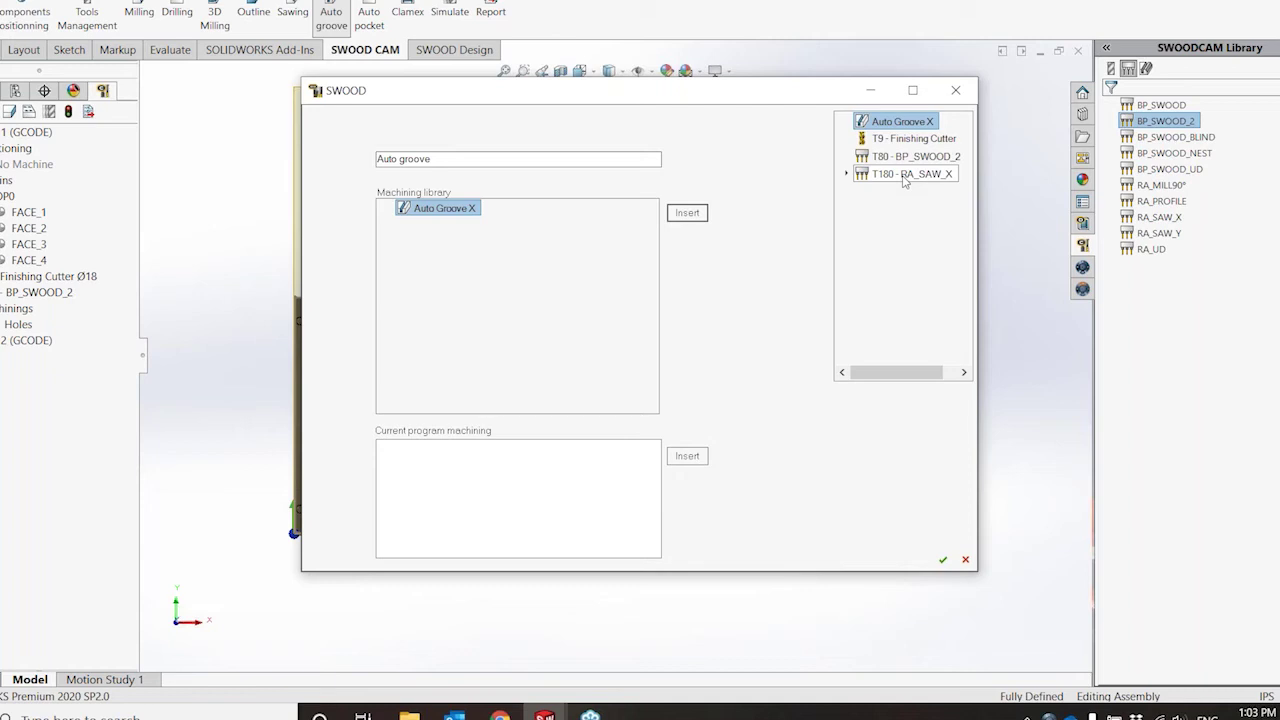
click(942, 559)
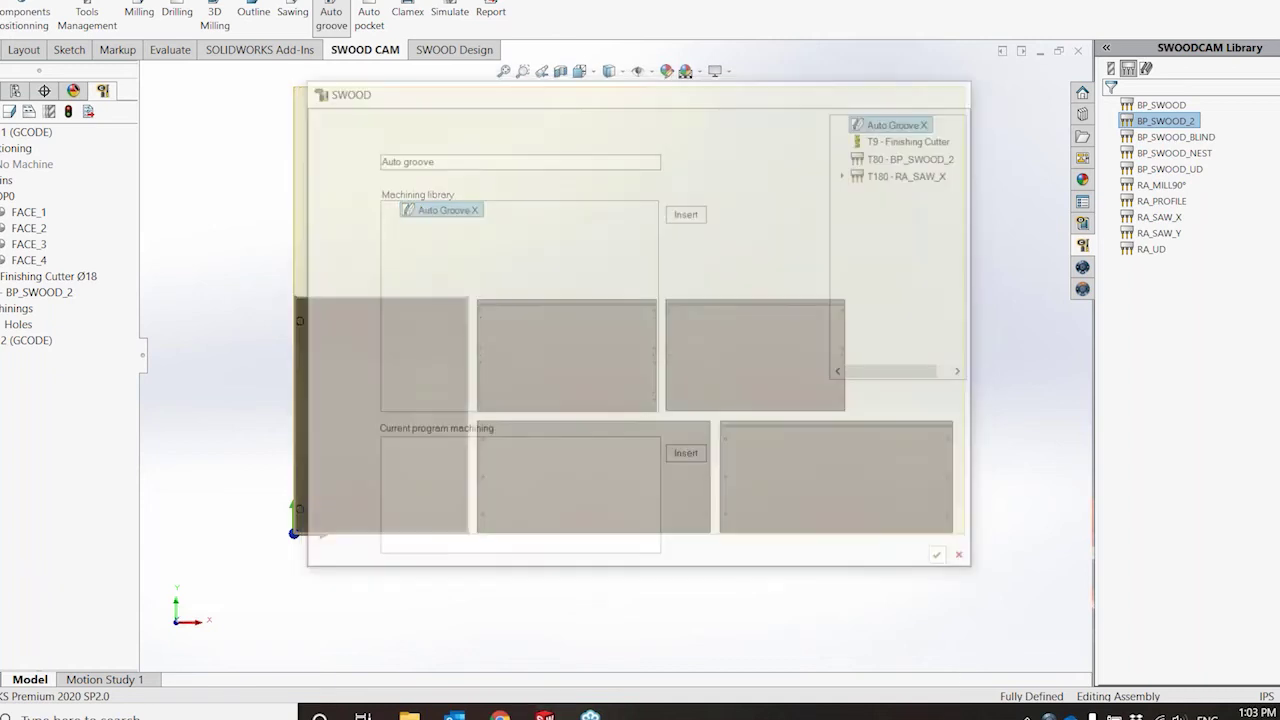
- Examine the Cut-Groove Auto Groove X and Drill Holes toolpaths on the nested panels, from an angle and close up
click(30, 328)
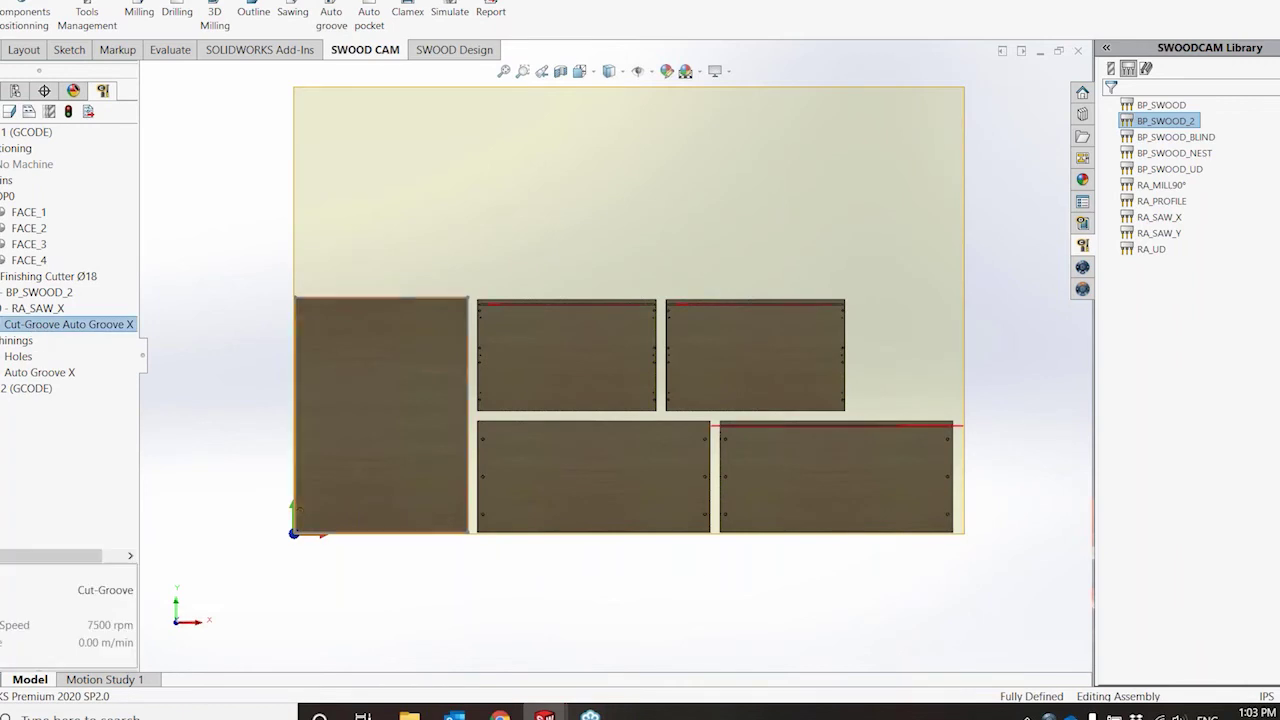
middle_drag(706, 506, 692, 372)
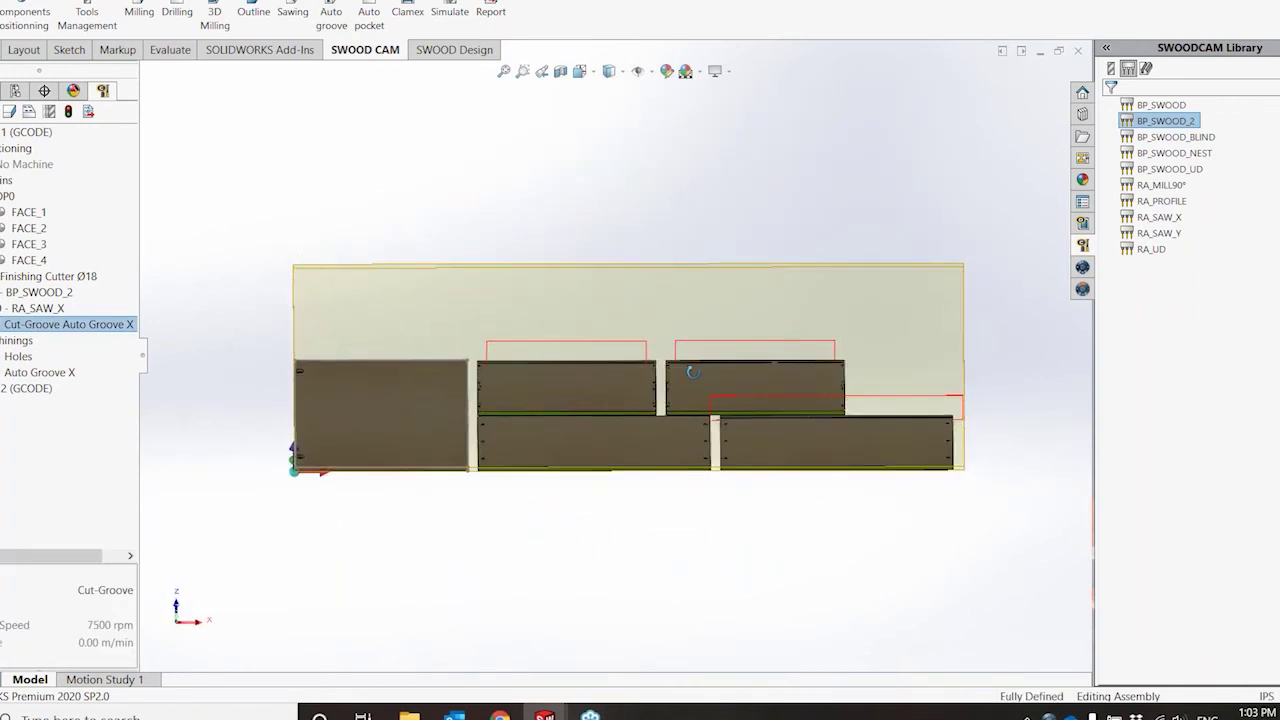
click(1, 292)
click(36, 308)
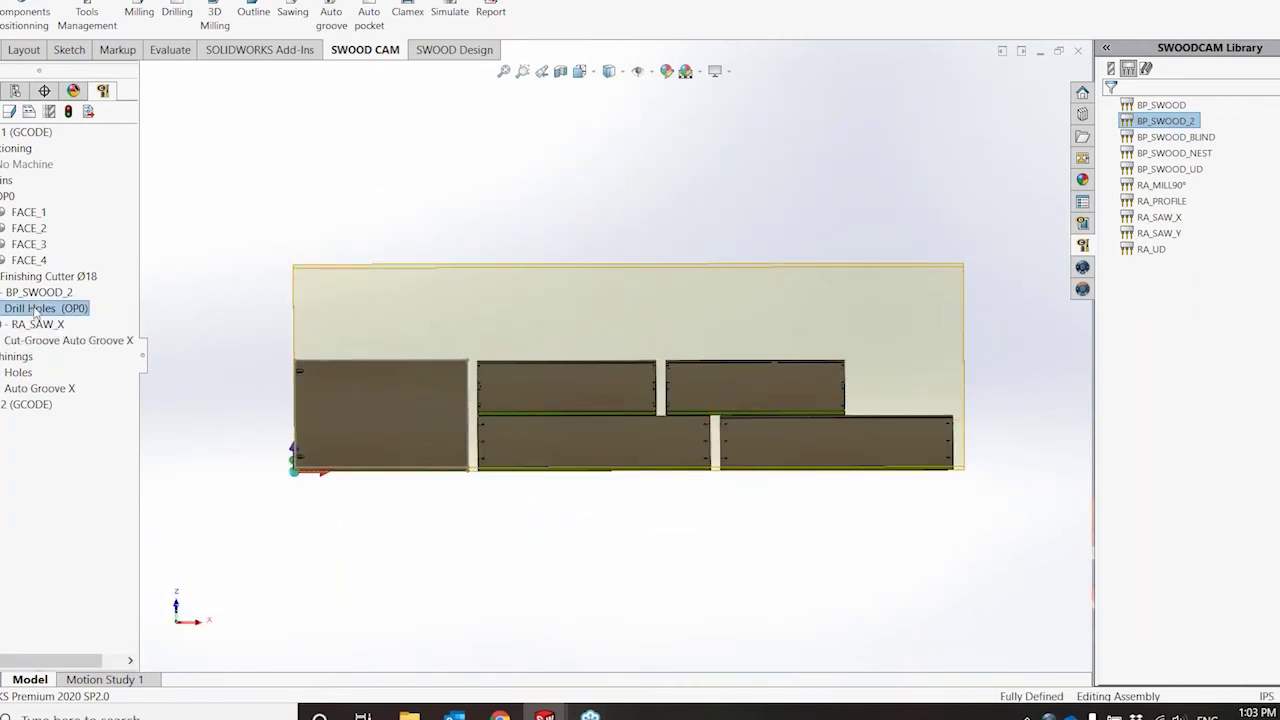
scroll(482, 470, down, 4)
scroll(479, 373, down, 4)
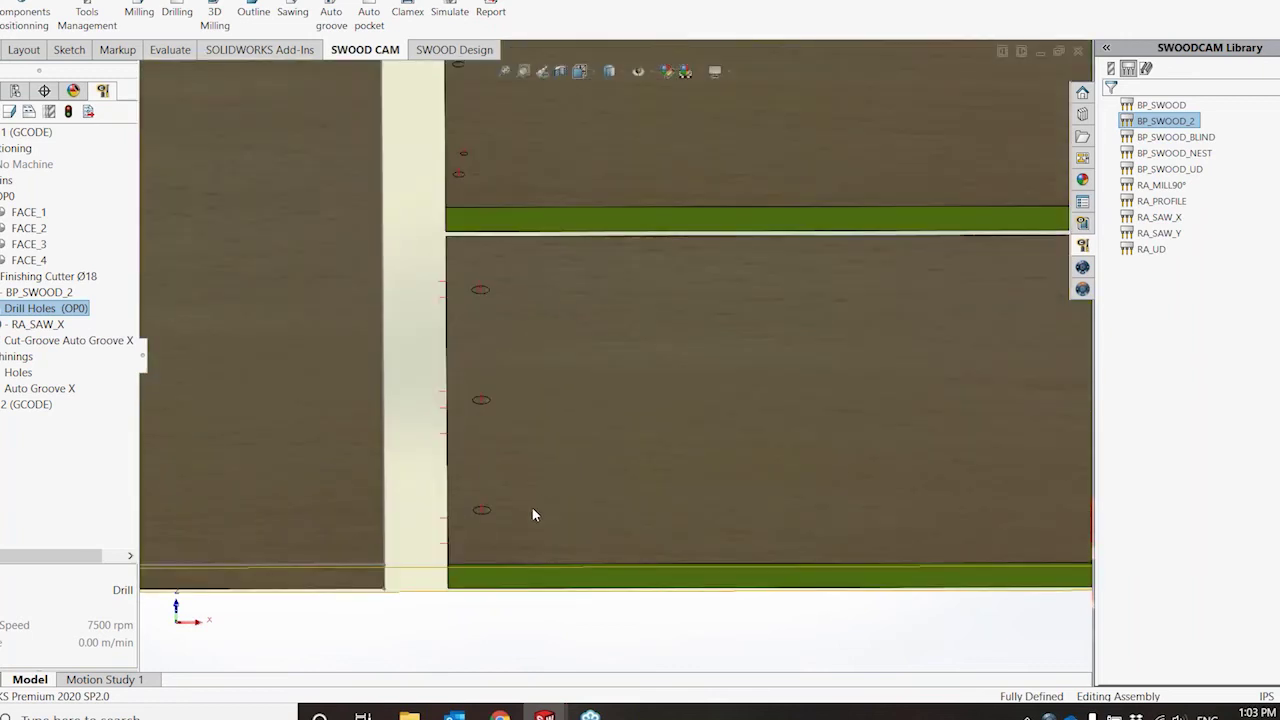
mouse_move(531, 506)
middle_down()
mouse_move(540, 498)
mouse_move(523, 494)
middle_up()
scroll(466, 548, down, 3)
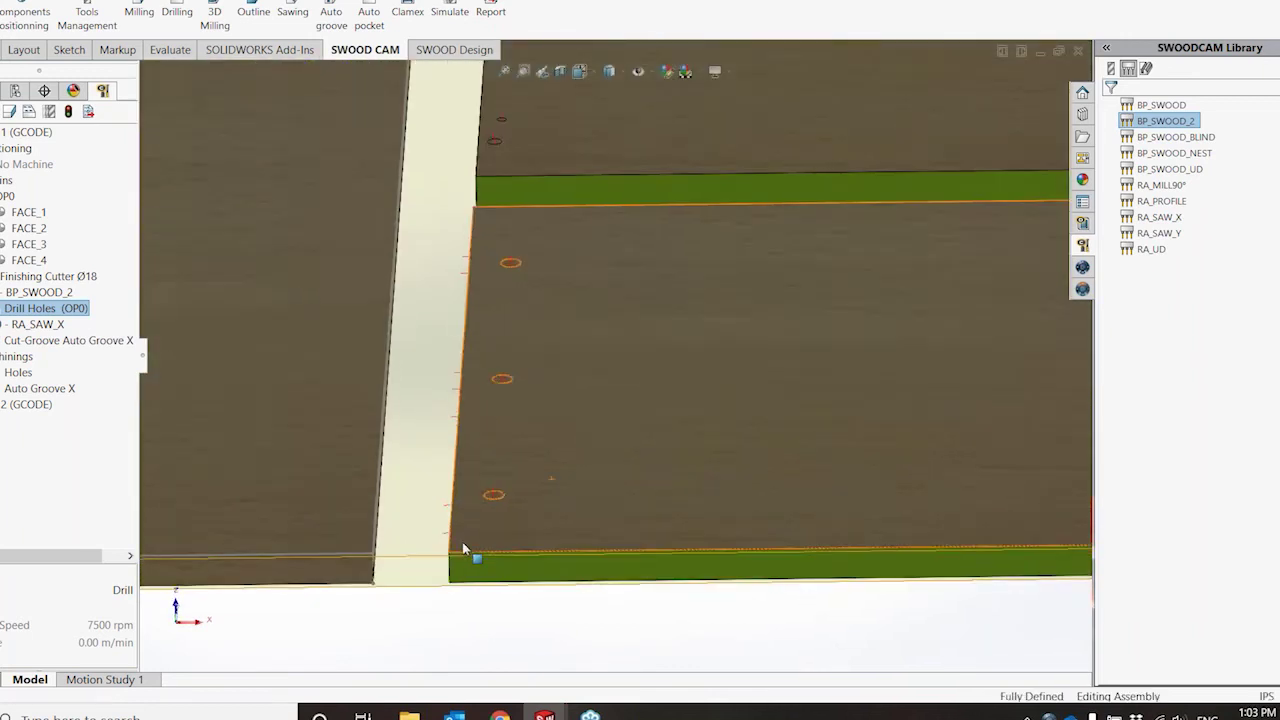
middle_drag(510, 545, 551, 547)
scroll(553, 549, up, 8)
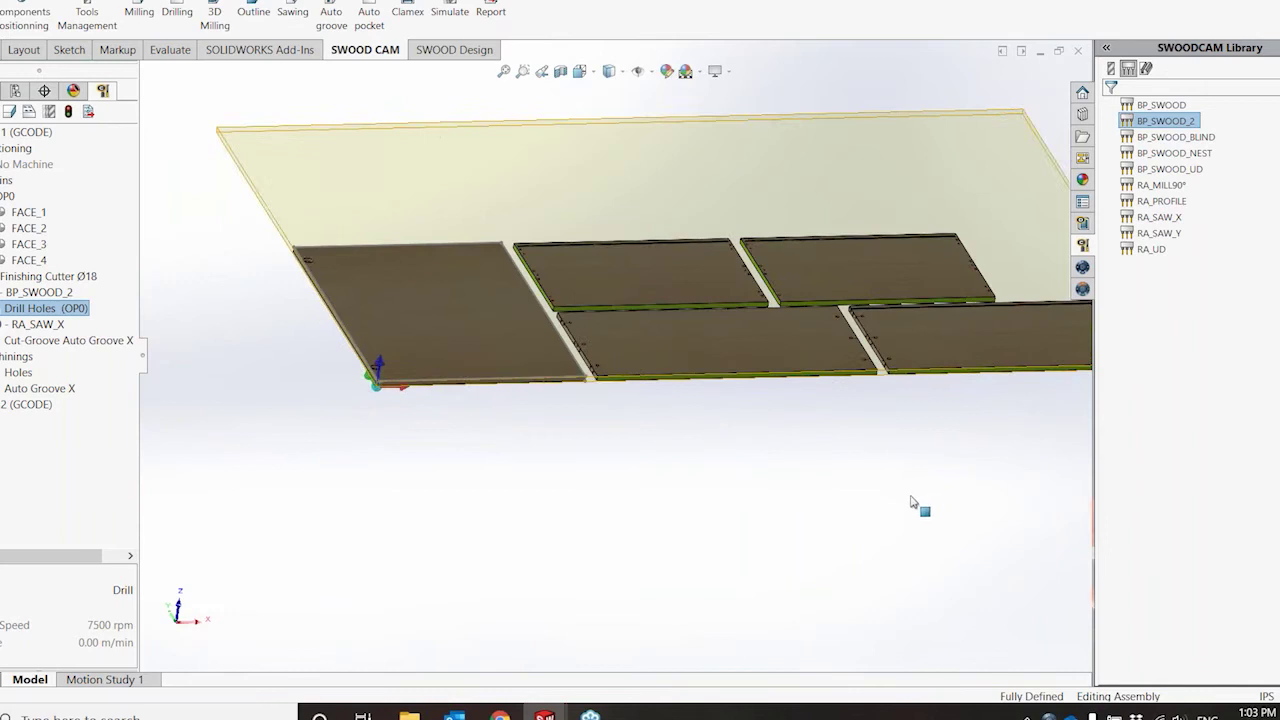
middle_drag(914, 502, 872, 568)
key(ctrl+1)
scroll(858, 335, up, 1)
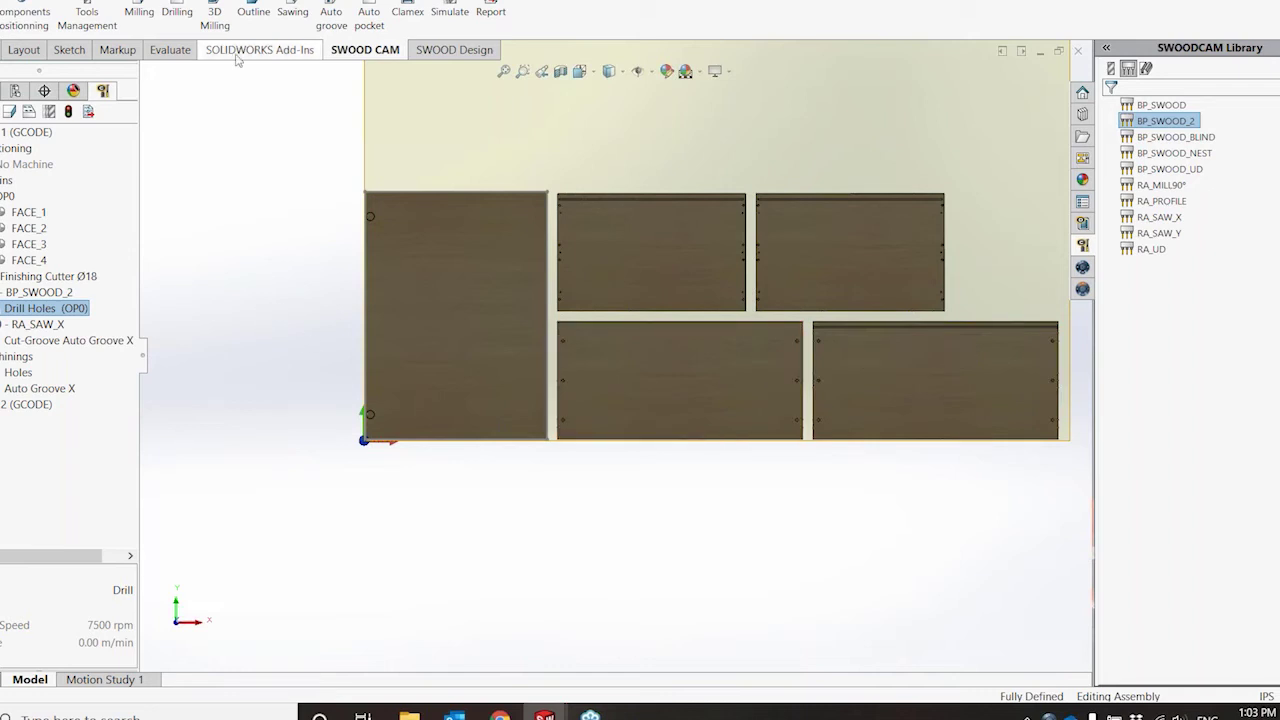
- Start an Outline machining with a Contour operation on the T9 Finishing Cutter, keeping its approach and retract settings linked
click(257, 12)
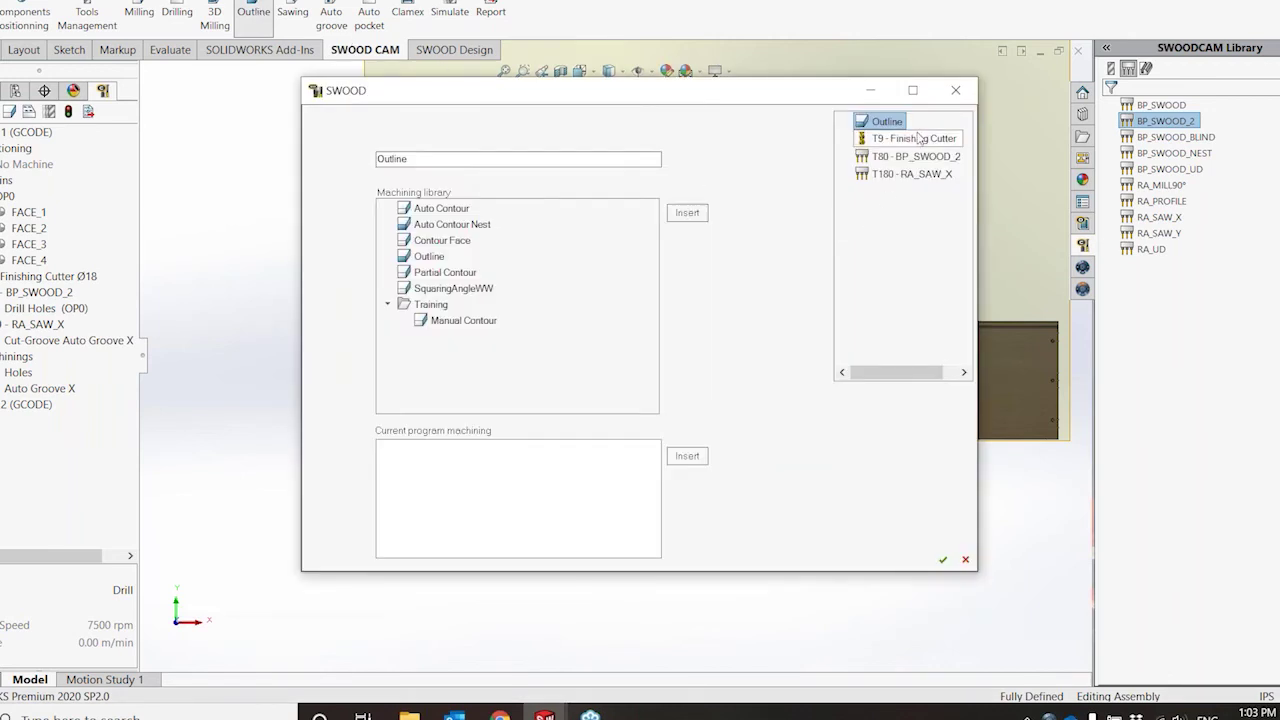
click(918, 139)
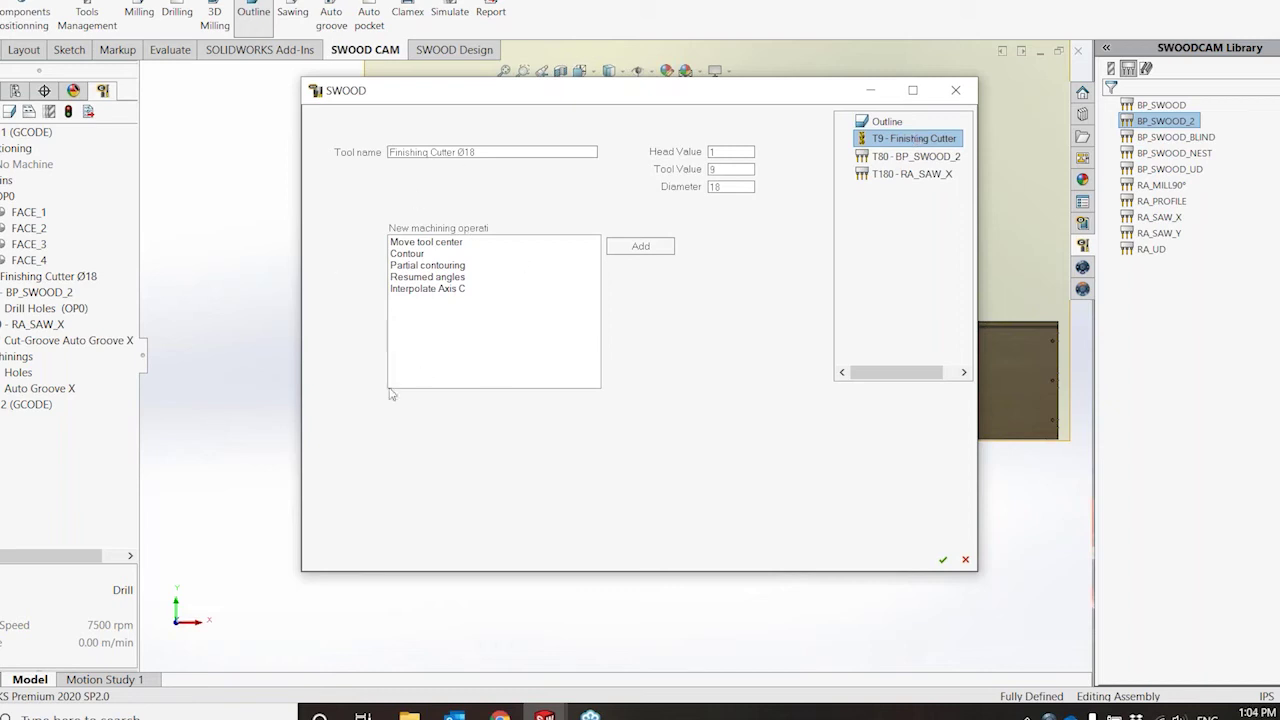
click(424, 256)
click(640, 246)
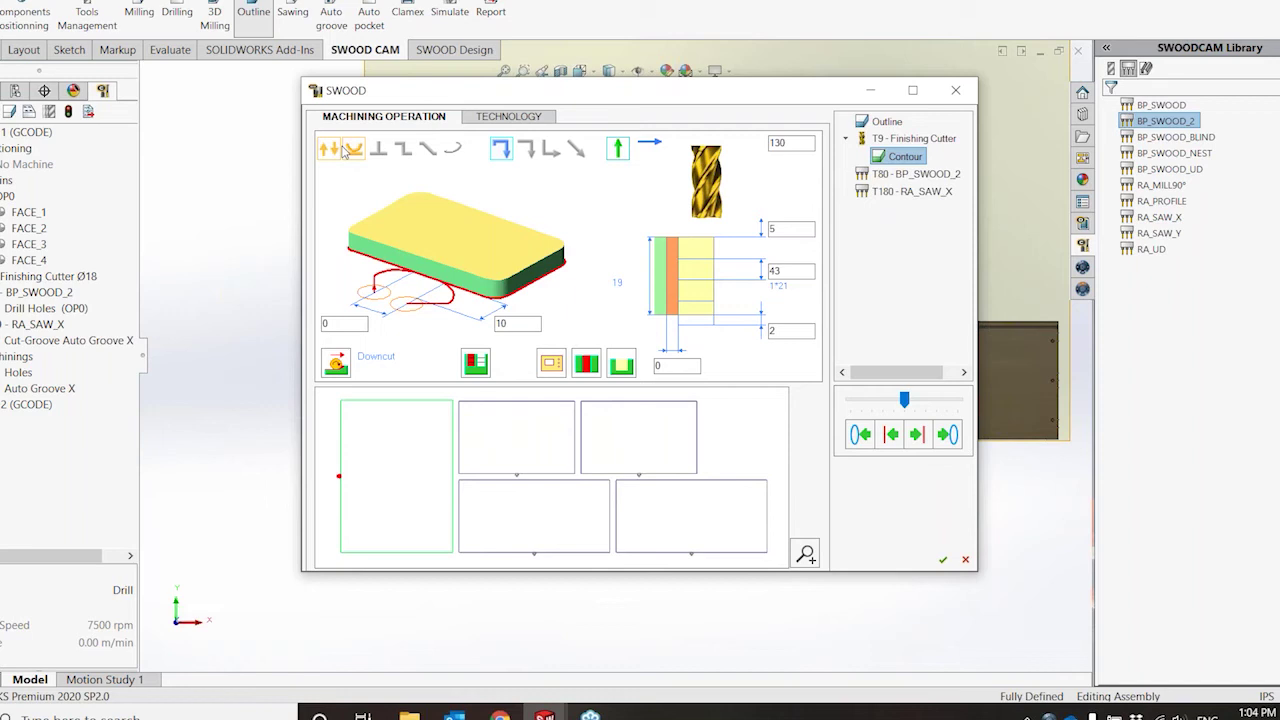
click(345, 149)
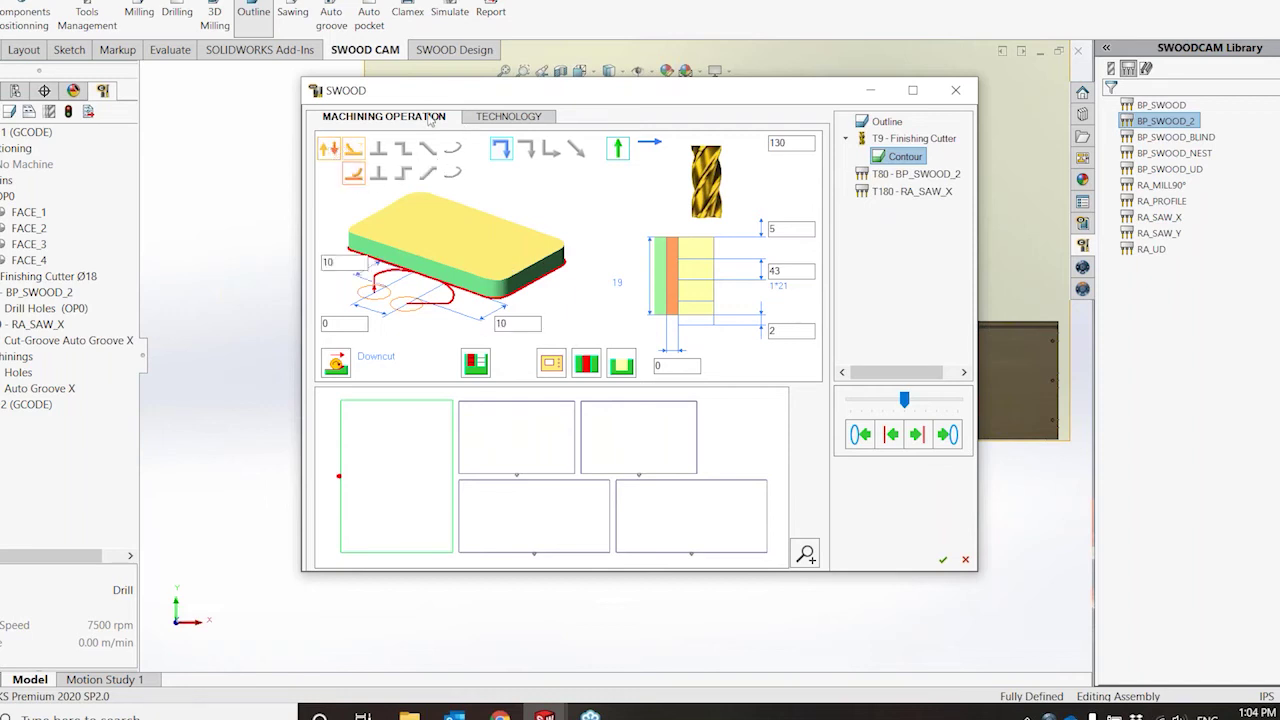
click(325, 155)
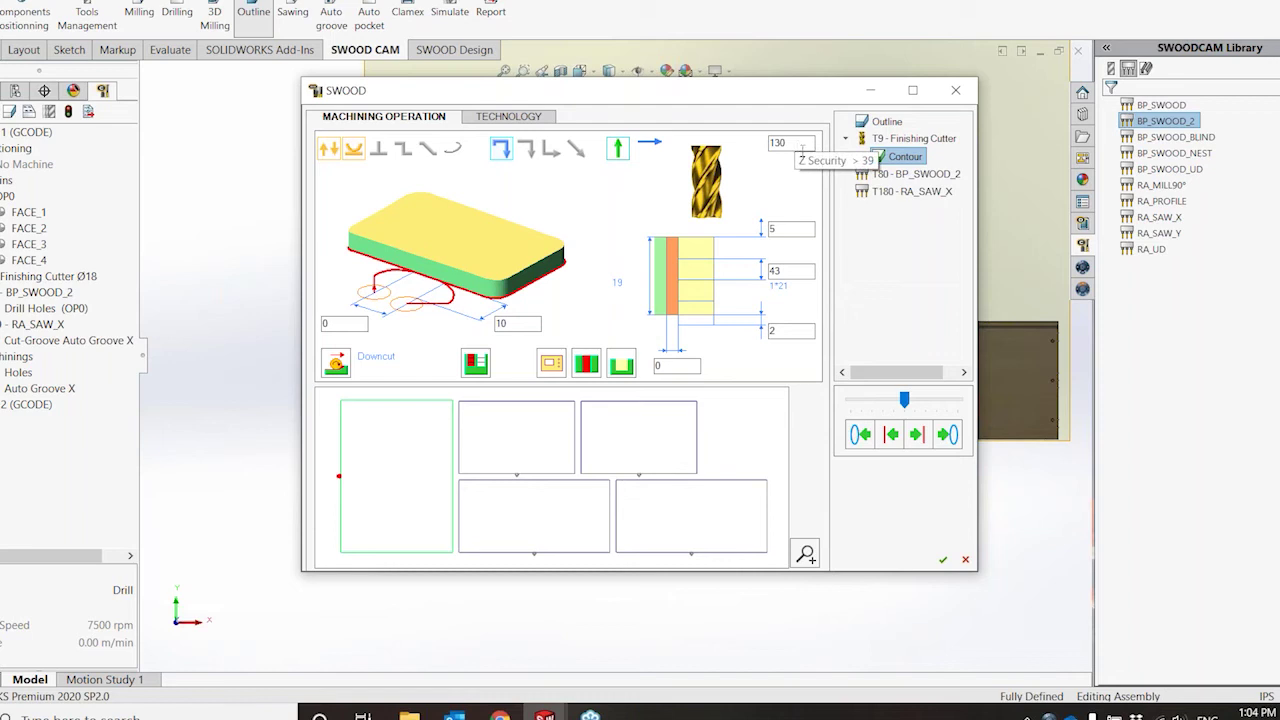
- Set the contour's depth per pass to 10 mm
click(789, 275)
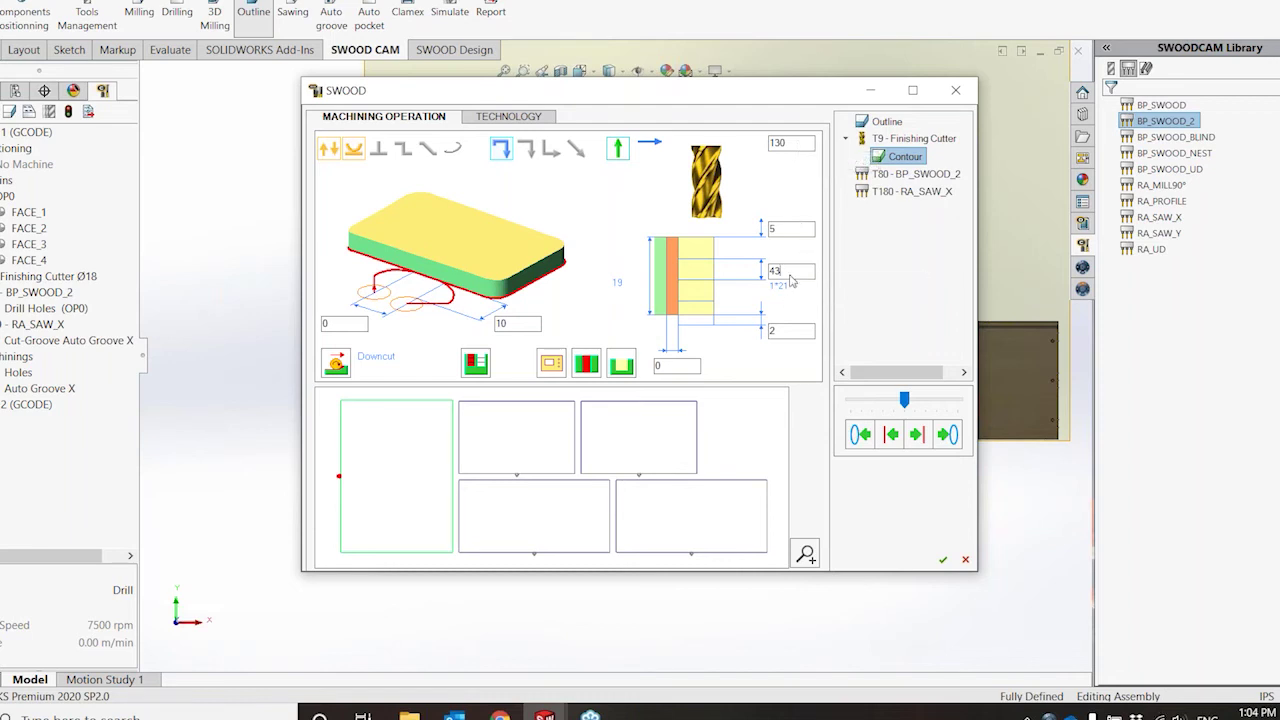
double_click(792, 271)
text(10)
click(789, 329)
- Move the contour entry points to the large panel's top edge and the other four panels' right edges, and accept the outline
click(390, 401)
drag(392, 404, 418, 401)
click(394, 401)
mouse_move(899, 402)
mouse_down()
mouse_move(886, 401)
mouse_move(920, 400)
mouse_move(893, 401)
mouse_up()
click(921, 436)
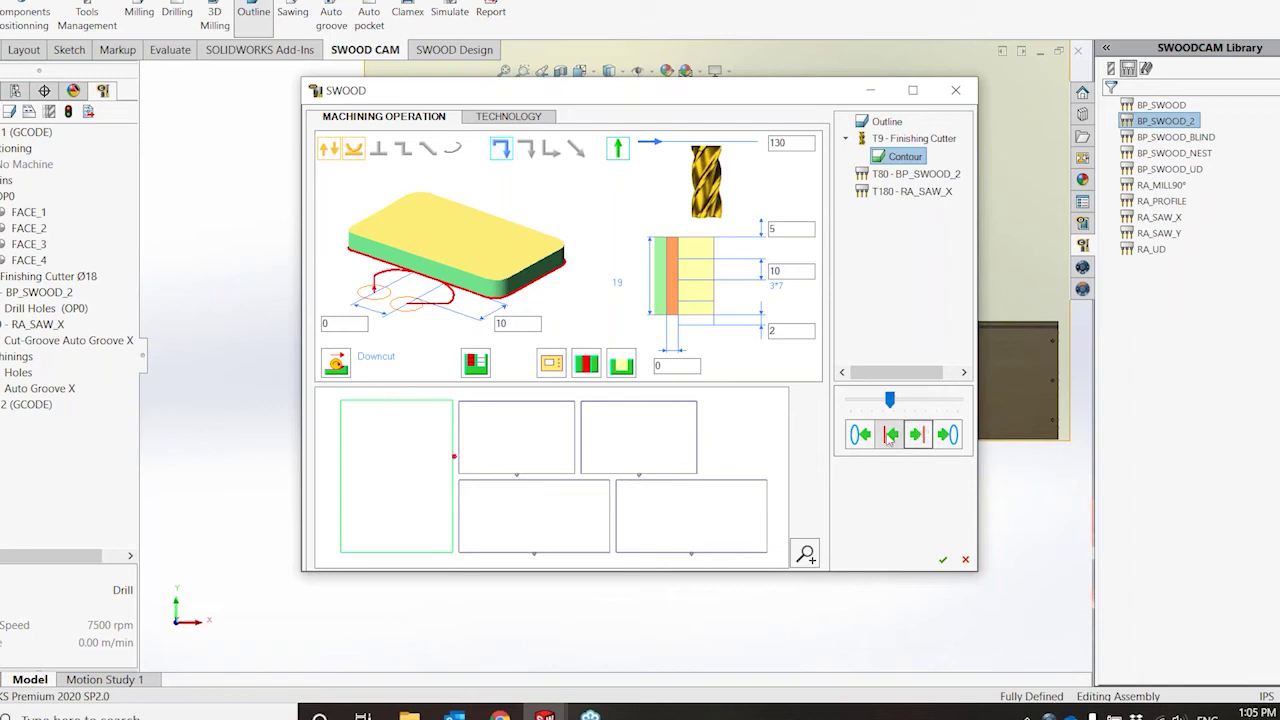
click(892, 438)
click(947, 433)
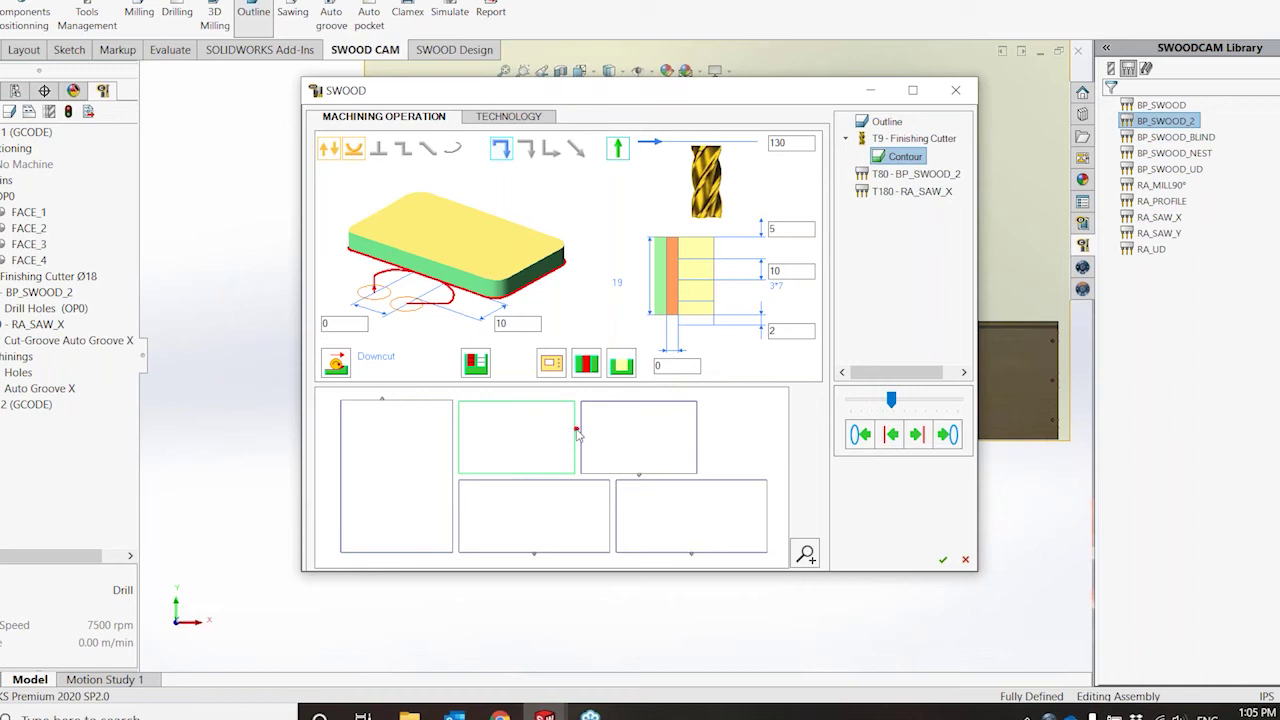
click(947, 433)
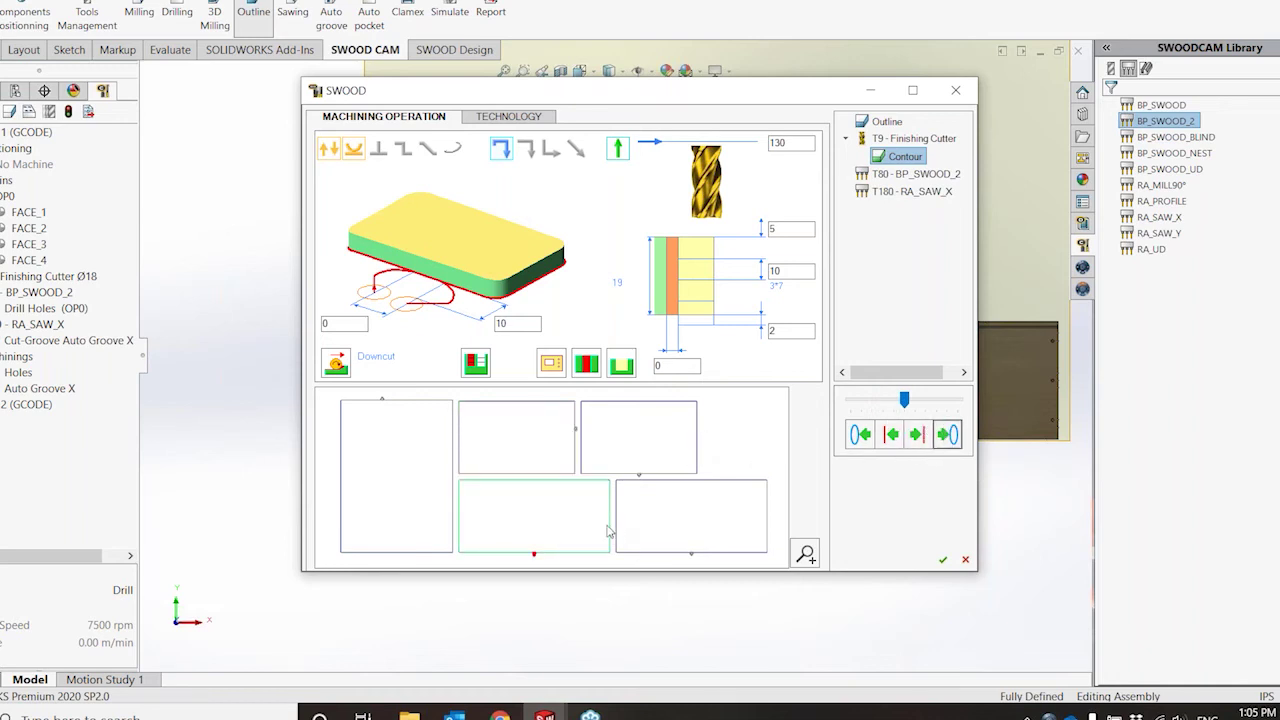
click(948, 433)
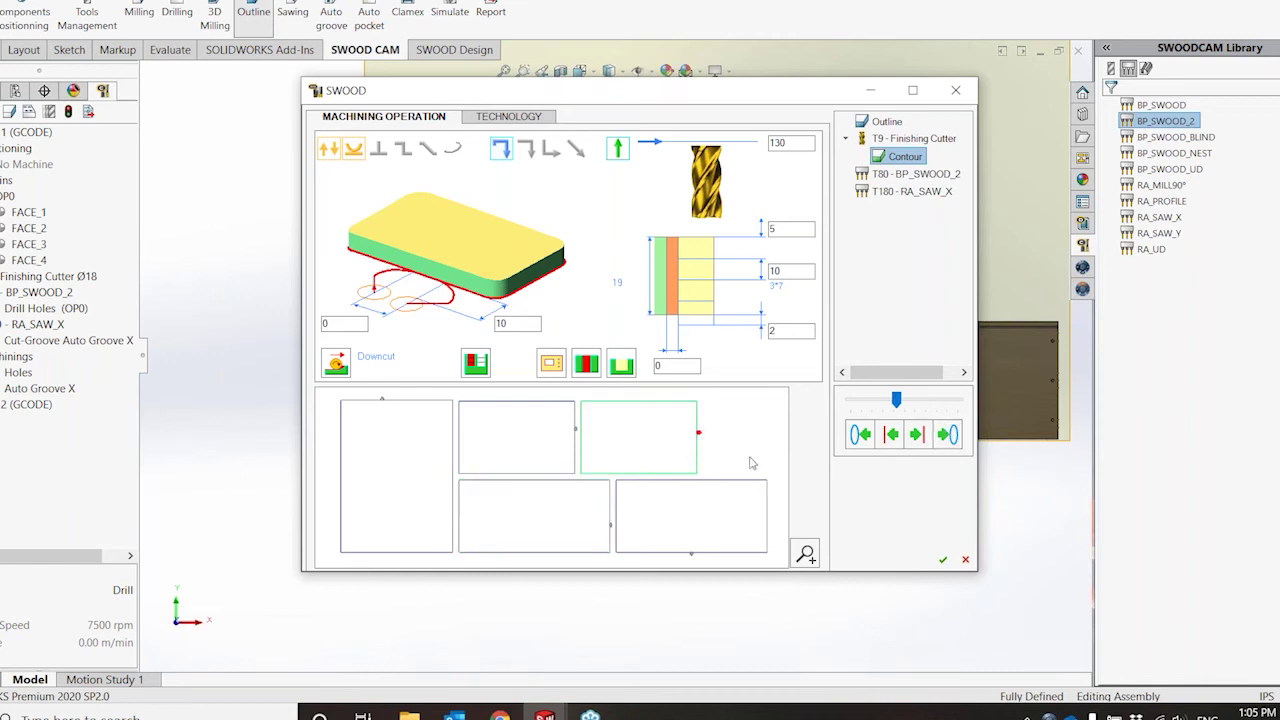
click(947, 433)
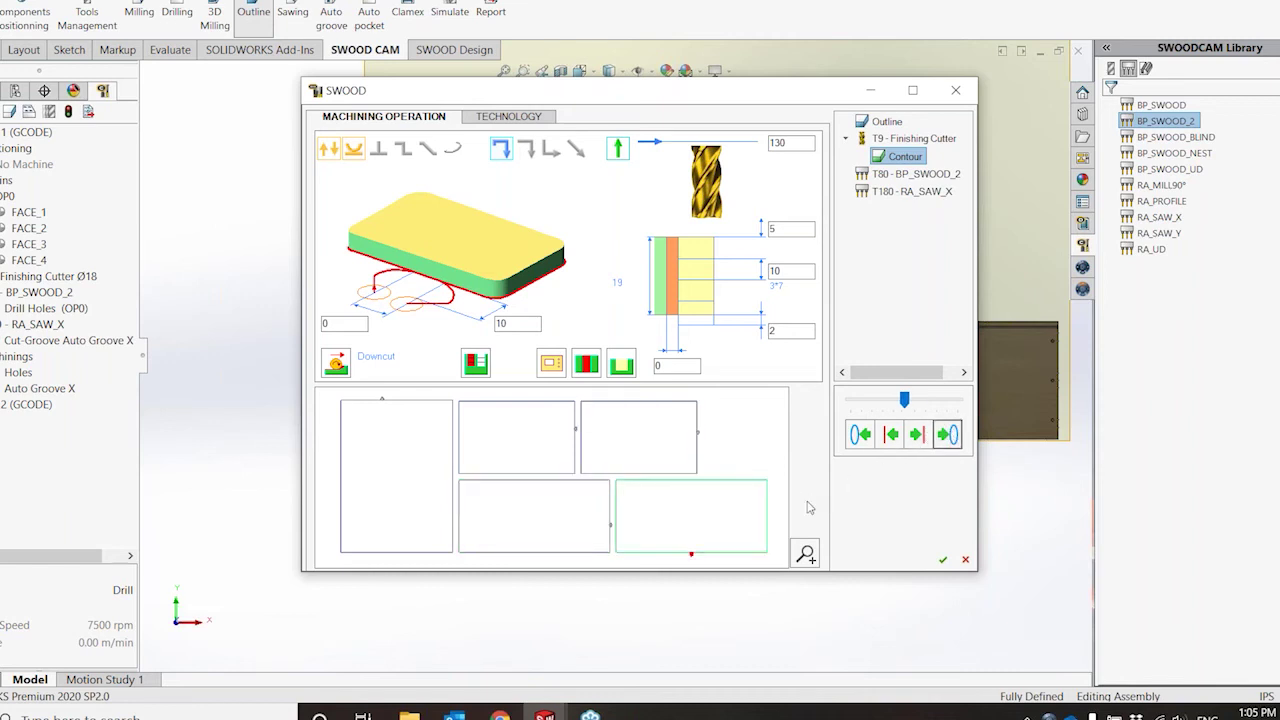
click(943, 560)
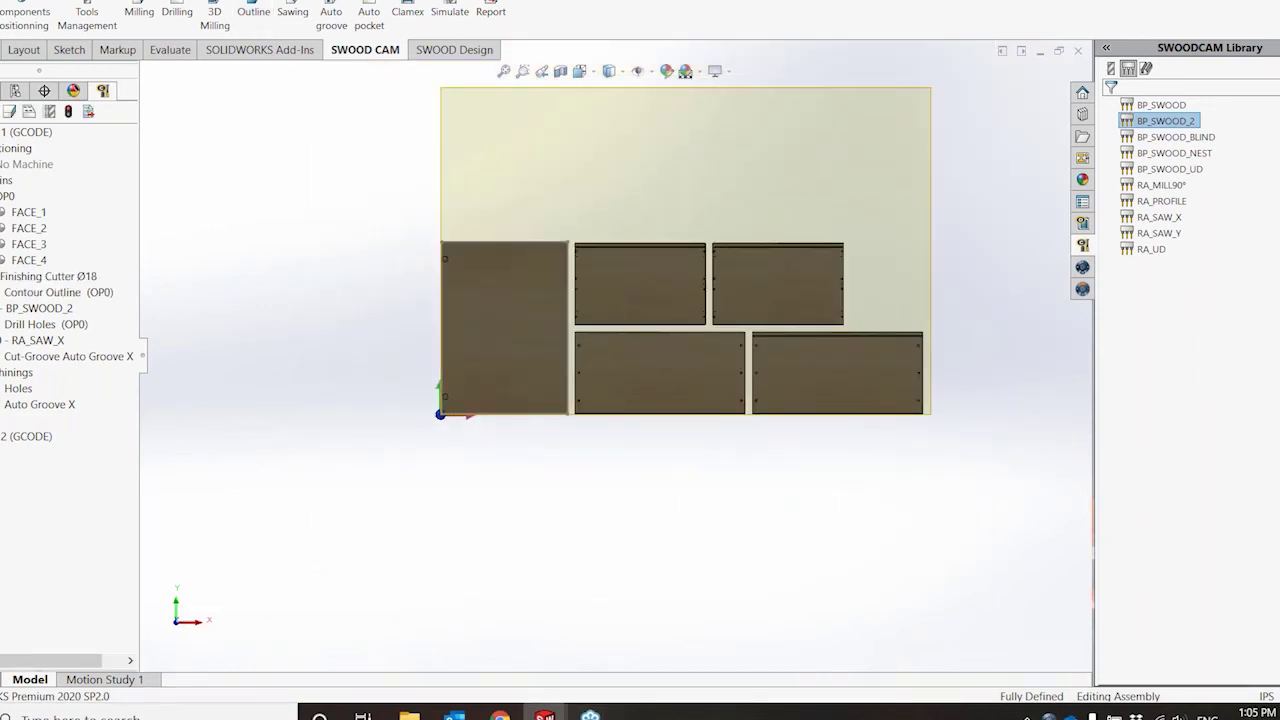
- Check the Contour Outline toolpath around the nested panels, and move the Finishing Cutter Ø18 with its contour after the RA_SAW_X grooving
click(74, 293)
middle_drag(548, 390, 543, 226)
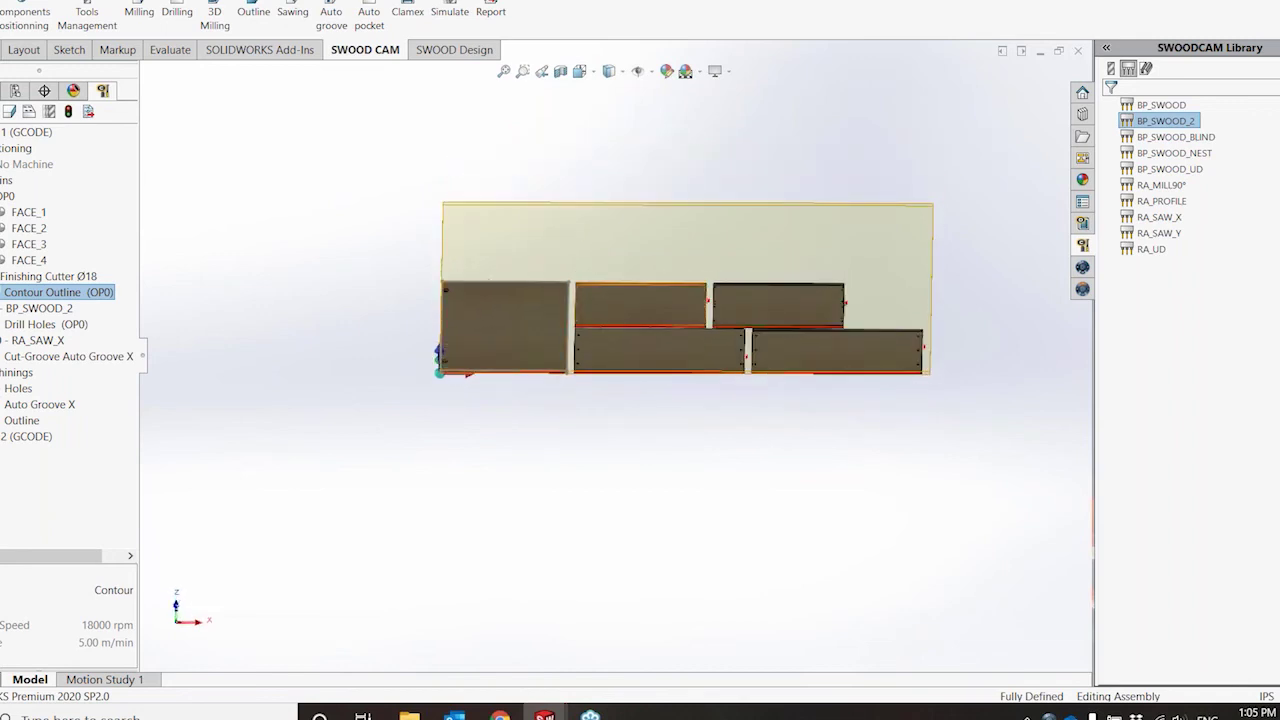
scroll(649, 369, up, 5)
middle_drag(887, 406, 912, 432)
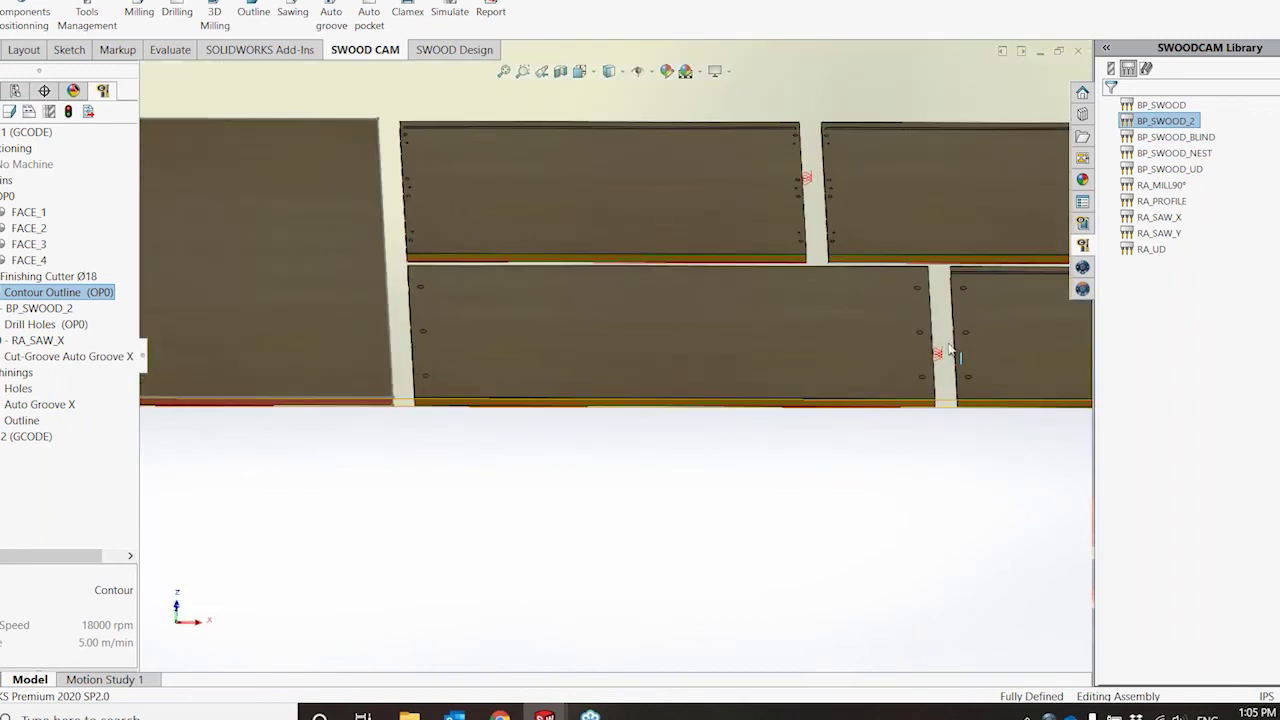
click(34, 280)
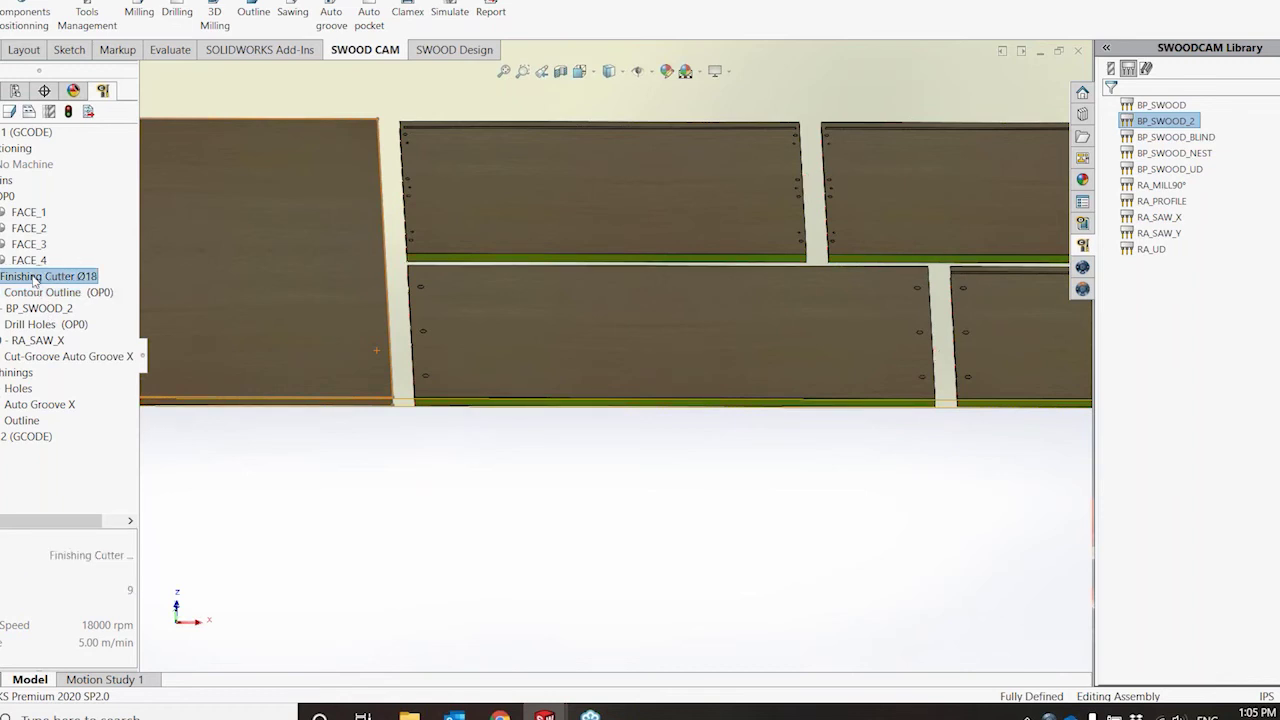
drag(34, 280, 40, 356)
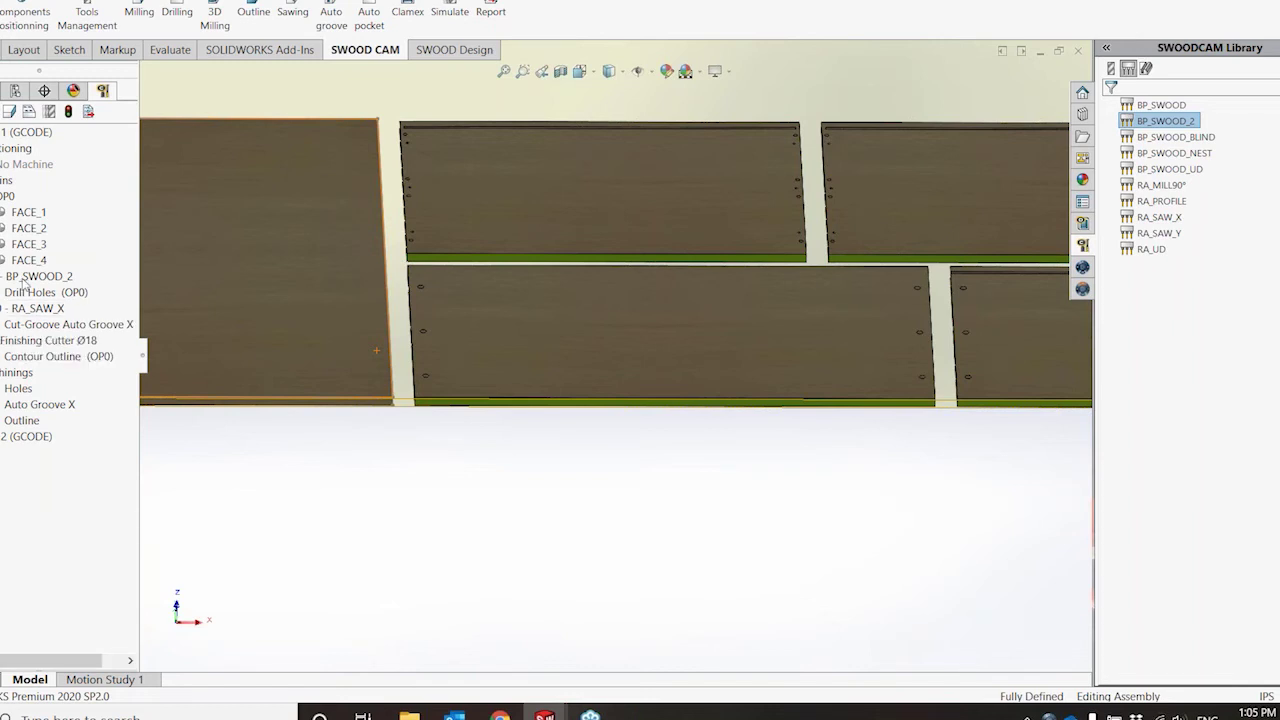
- Check the Drill Holes and Auto Groove X toolpaths, and shorten the Cut-Groove operation's overrun at the start of the groove
click(26, 291)
click(32, 326)
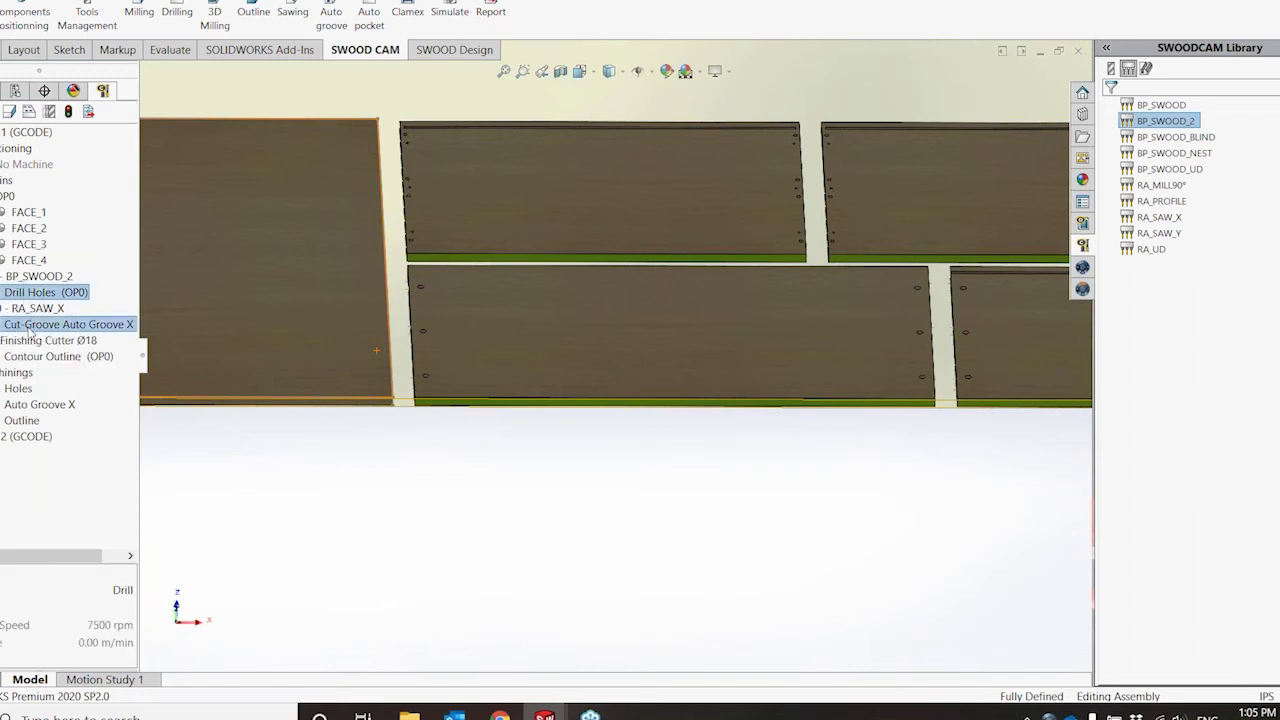
scroll(873, 412, down, 3)
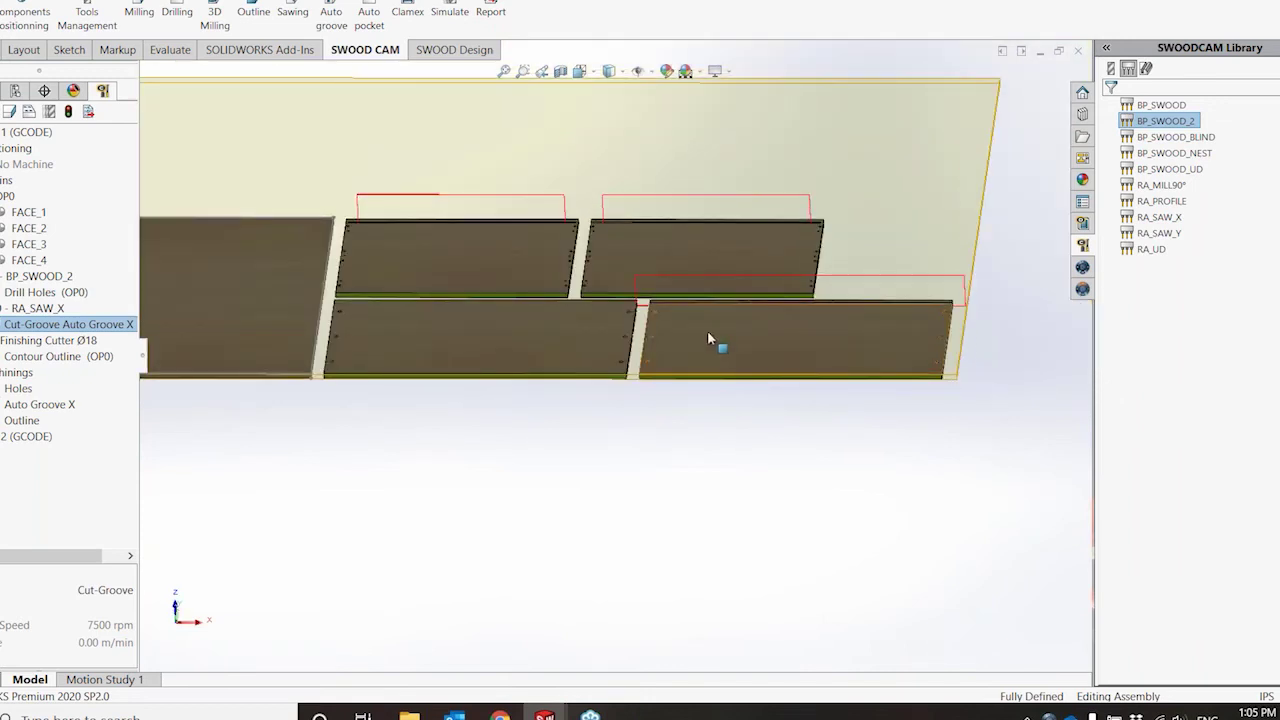
scroll(704, 335, down, 3)
scroll(704, 338, down, 3)
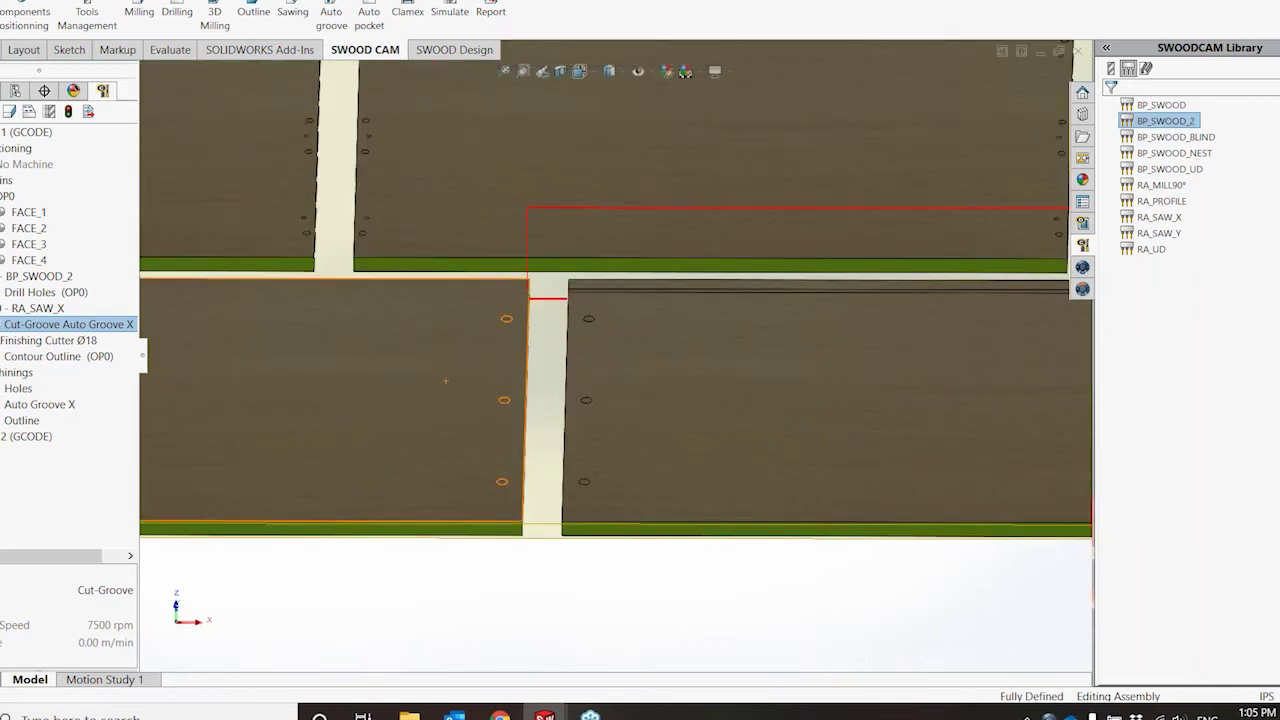
right_click(8, 330)
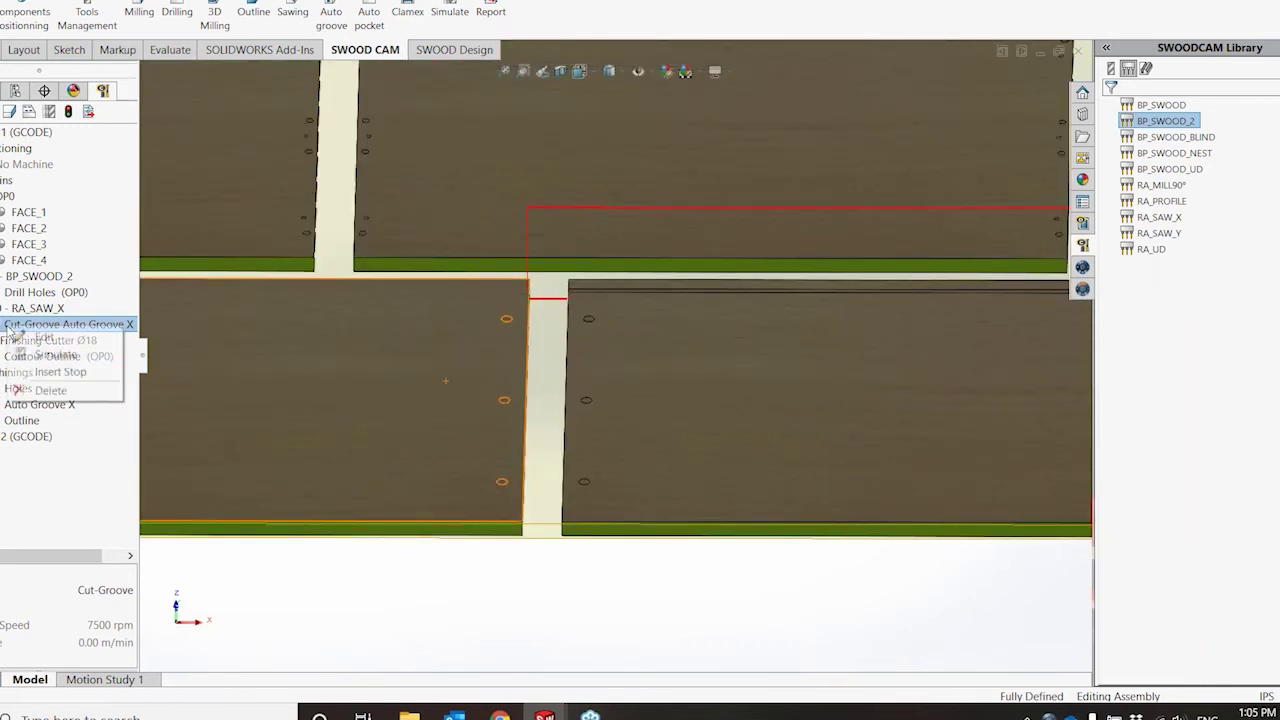
click(44, 338)
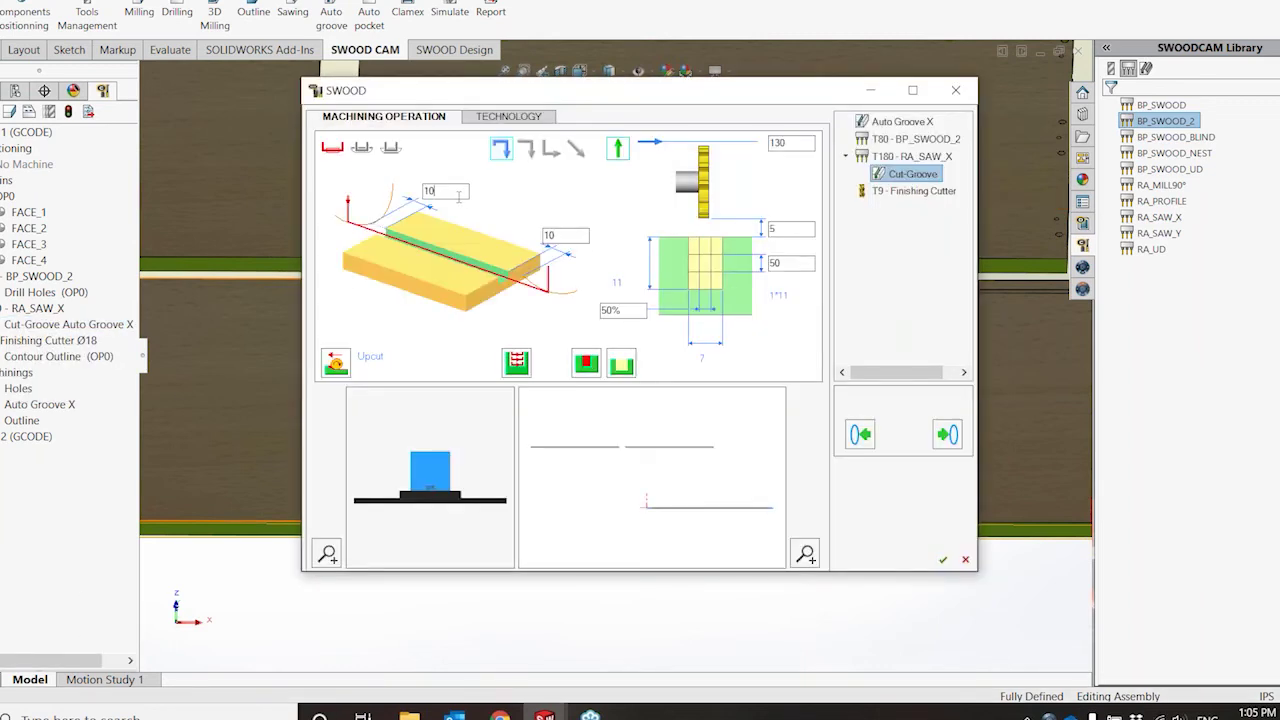
double_click(458, 192)
click(943, 559)
scroll(889, 422, up, 2)
middle_drag(888, 420, 899, 455)
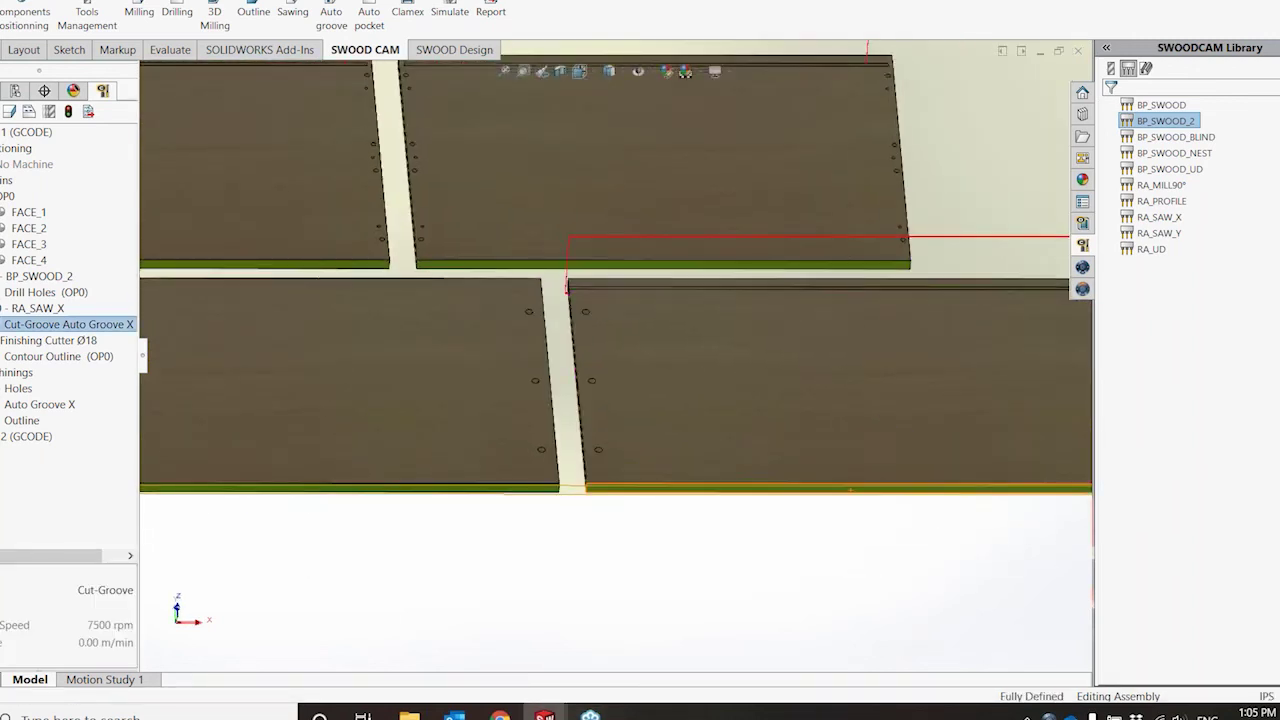